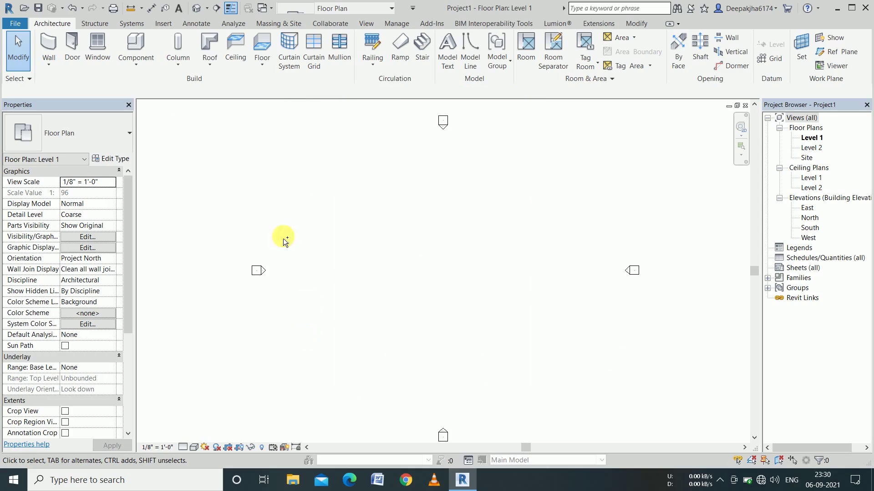
# - Duplicate the Generic - 8" wall type as Generic - 9" with a 0' 9" structure layer
pyautogui.click(48, 41)
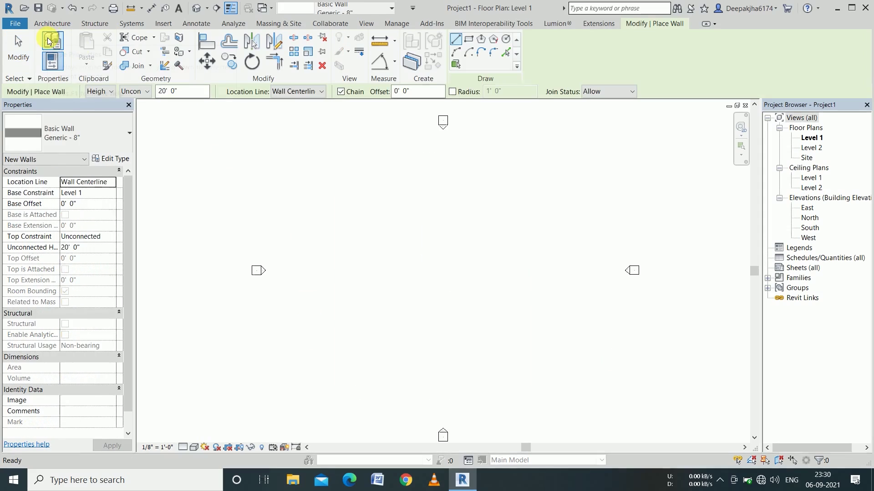
pyautogui.click(111, 160)
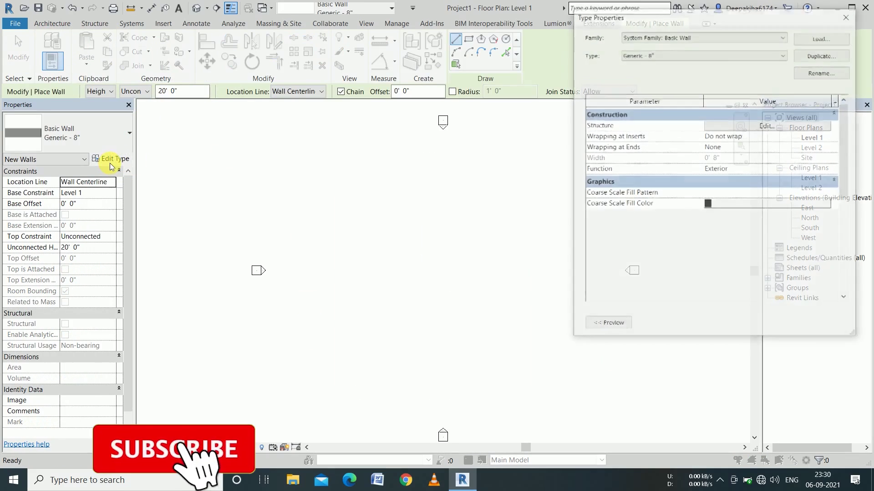
pyautogui.click(810, 56)
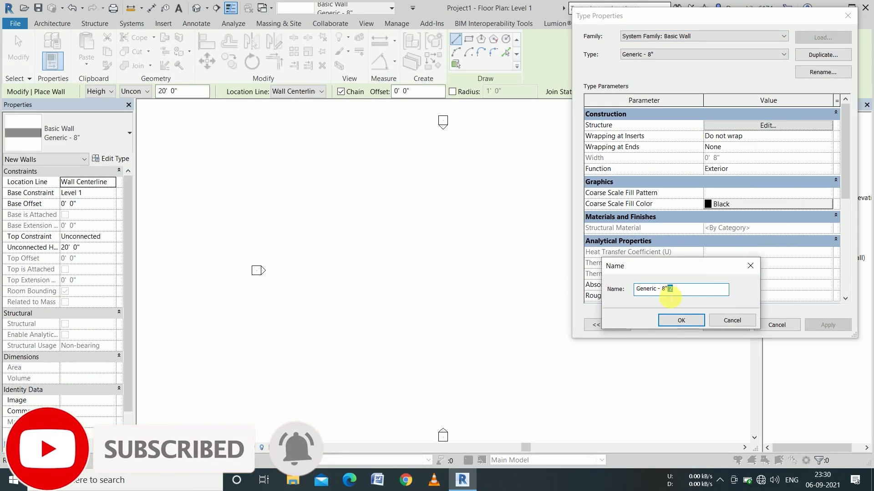
pyautogui.moveTo(669, 291); pyautogui.dragTo(665, 293)
pyautogui.write('9')
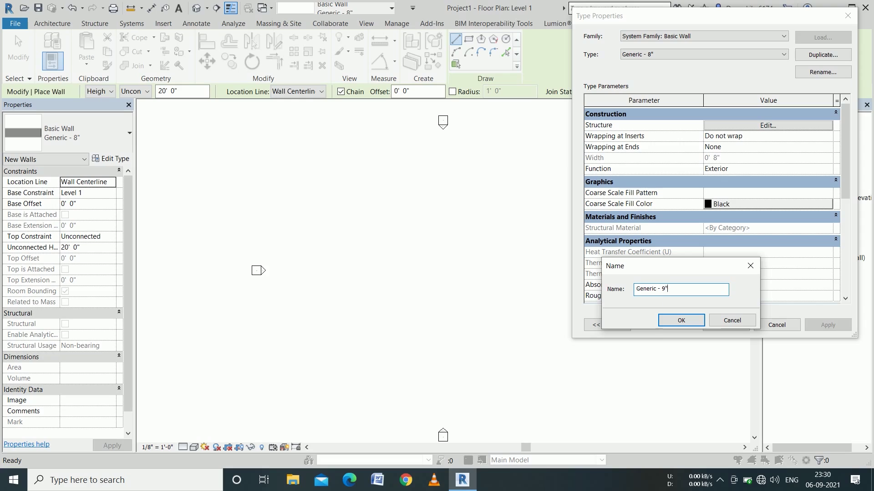
pyautogui.press('Return')
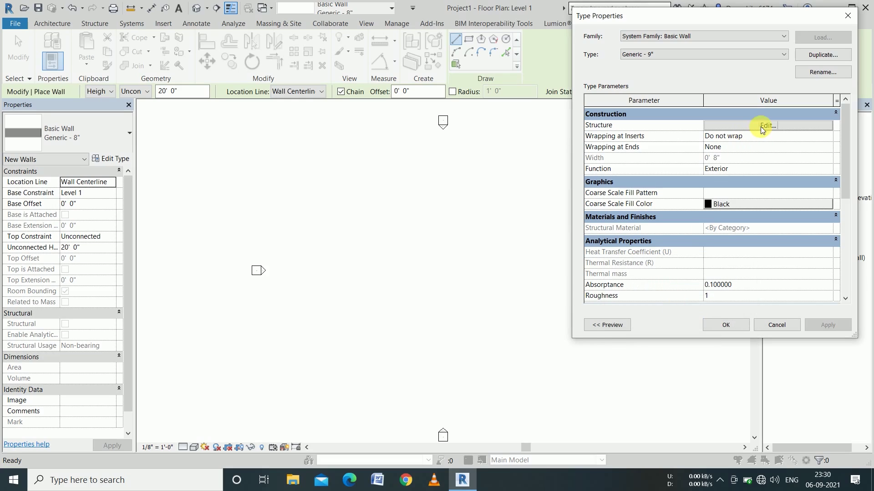
pyautogui.click(760, 126)
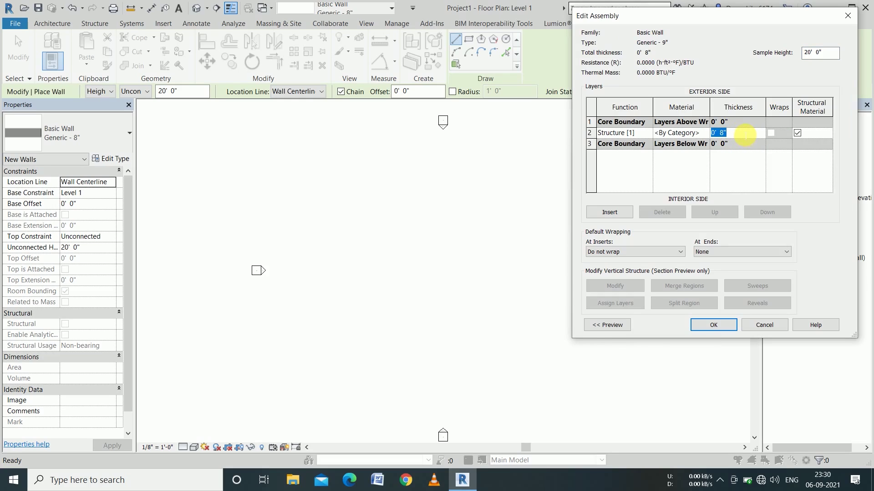
pyautogui.press('Tab')
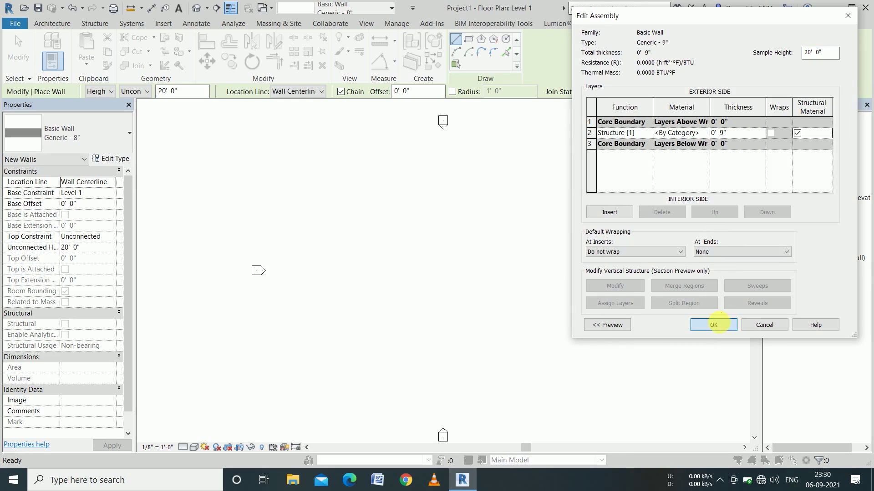
pyautogui.click(713, 324)
# - Duplicate it again as Generic - 4.5" with a 4 1/2" structure layer and save
pyautogui.click(817, 56)
pyautogui.write('Generic - 4.5')
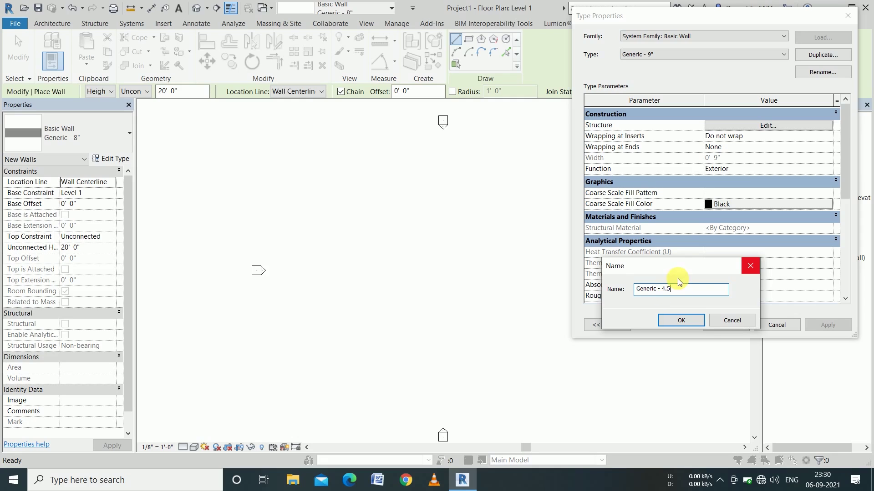
pyautogui.write('"')
pyautogui.press('Return')
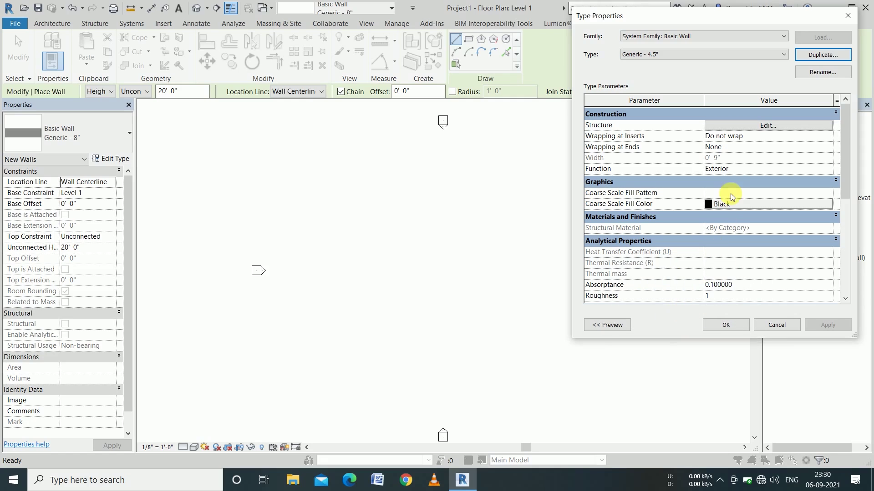
pyautogui.click(764, 132)
pyautogui.click(738, 137)
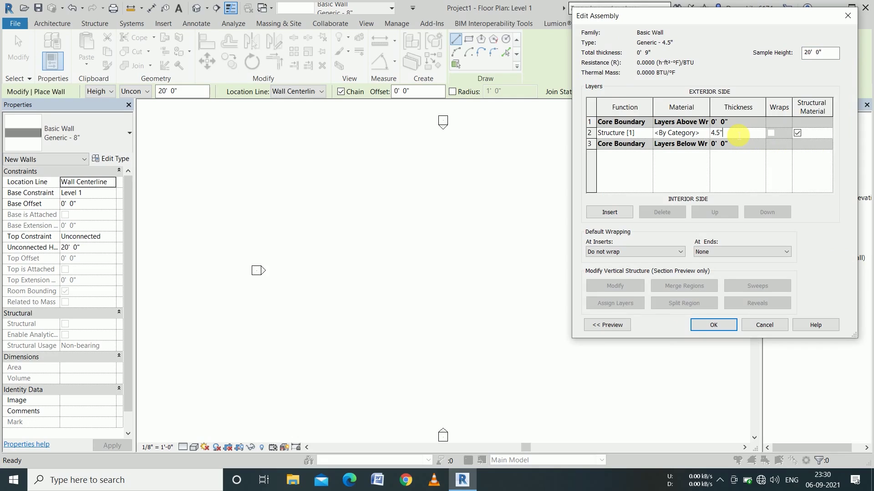
pyautogui.click(719, 325)
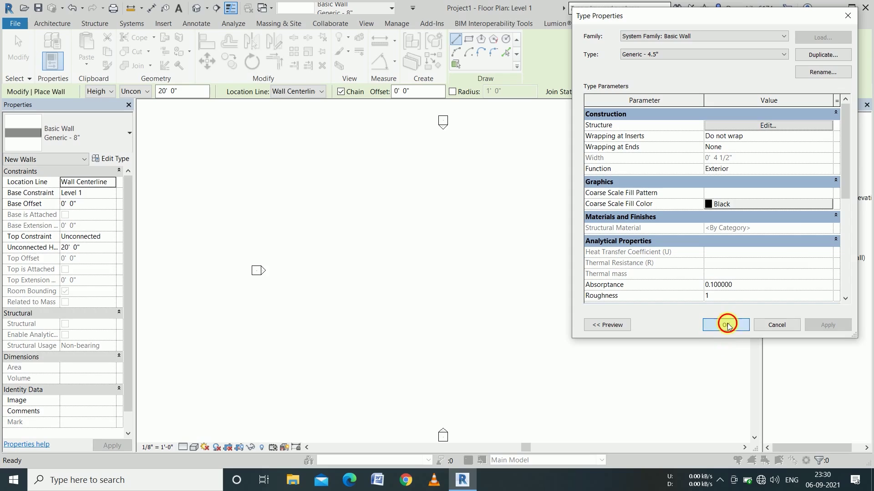
pyautogui.click(726, 325)
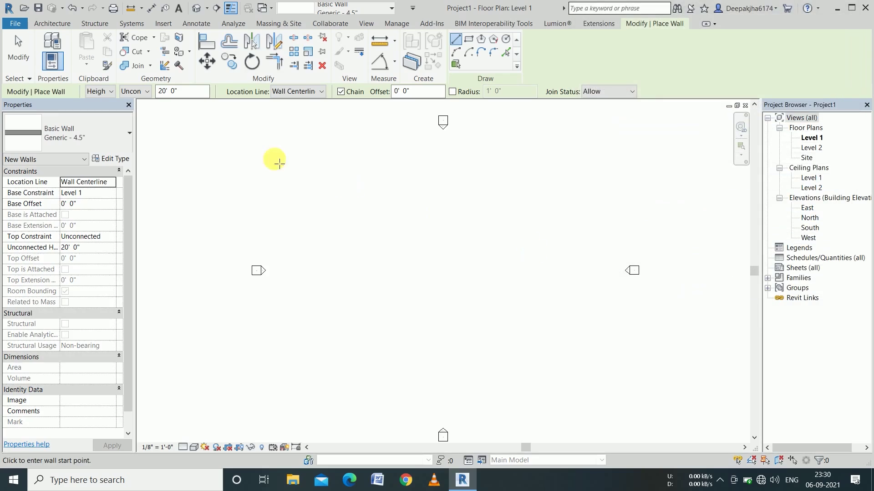
# - Set new walls to rise to Level 2 using the Generic - 9" type
pyautogui.click(147, 93)
pyautogui.click(144, 110)
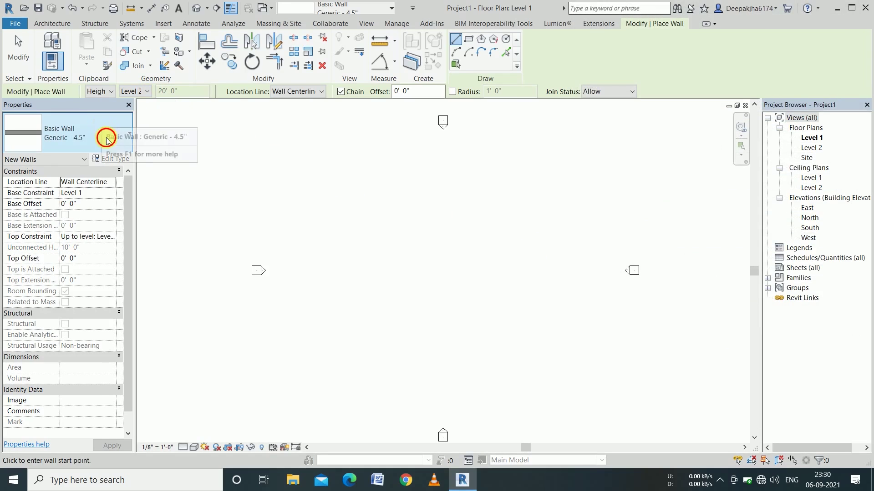
pyautogui.click(108, 140)
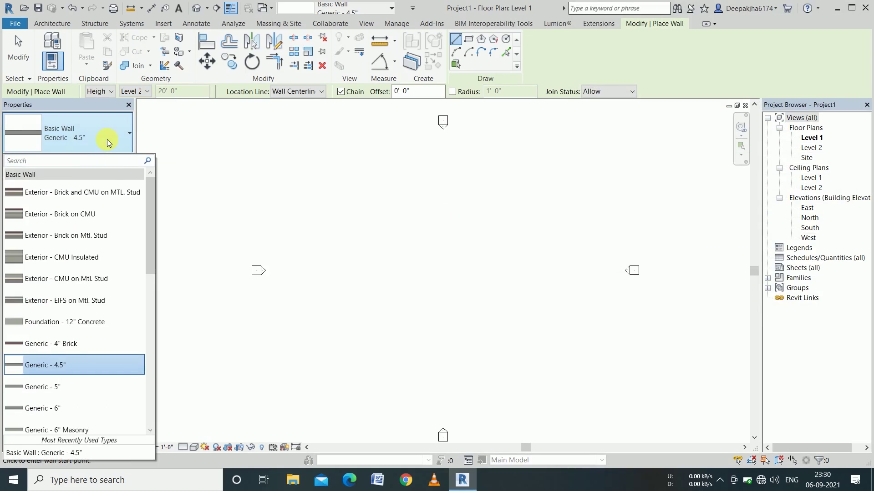
pyautogui.click(107, 139)
pyautogui.scroll(-1, 83, 320)
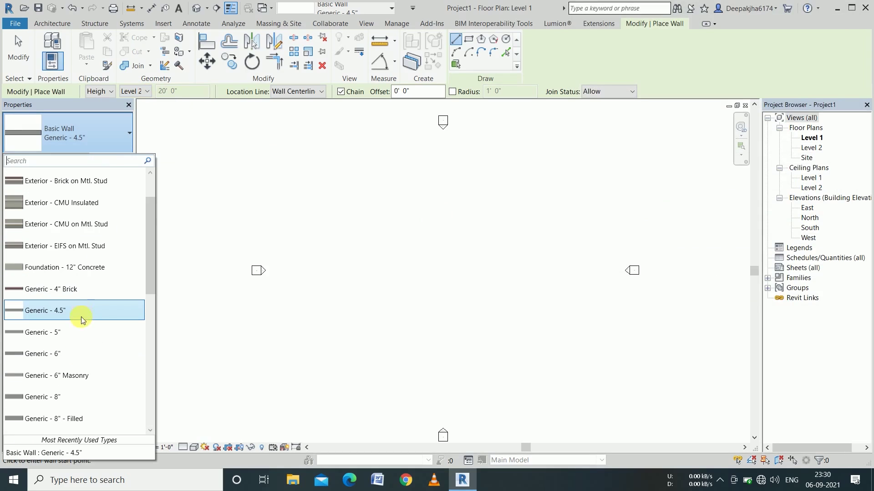
pyautogui.scroll(-1, 59, 412)
pyautogui.scroll(-2, 64, 387)
pyautogui.click(67, 385)
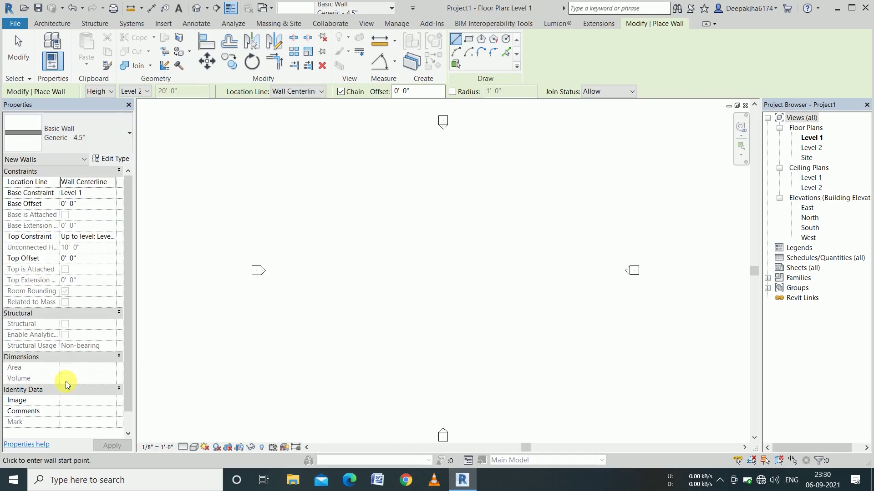
# - Draw a 28' x 32' wall rectangle aligned on Finish Face: Exterior
pyautogui.click(469, 41)
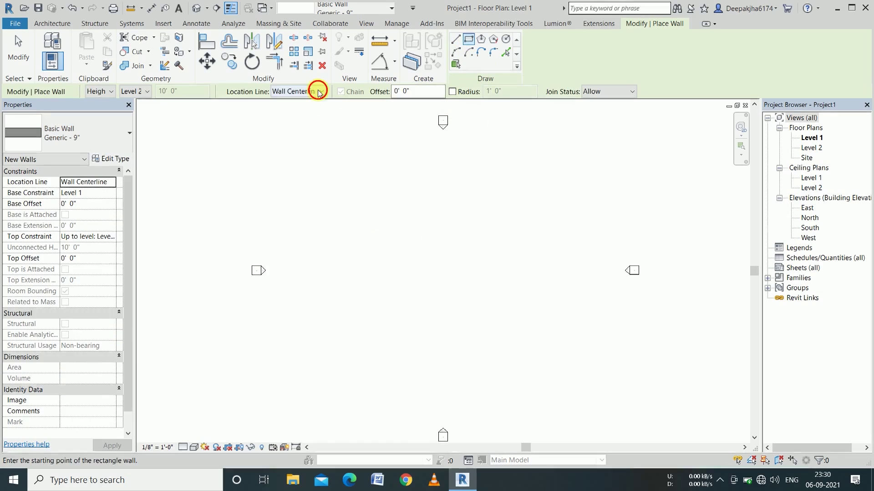
pyautogui.click(320, 93)
pyautogui.click(312, 121)
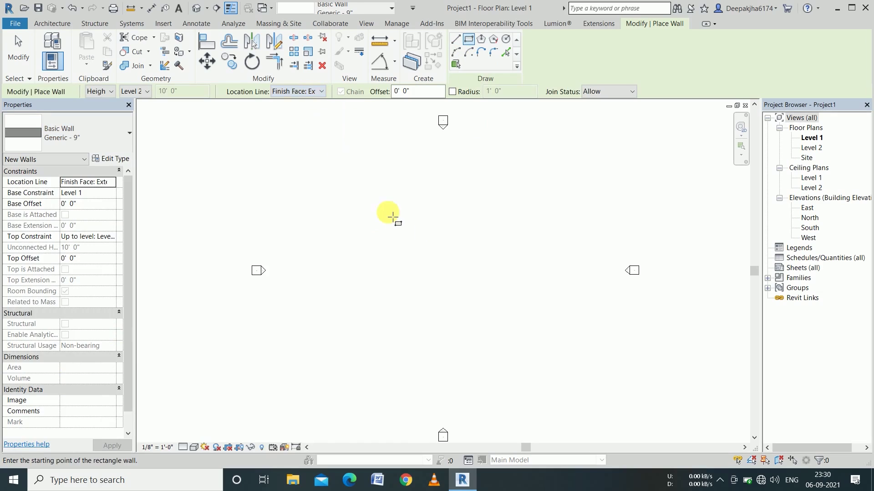
pyautogui.click(389, 218)
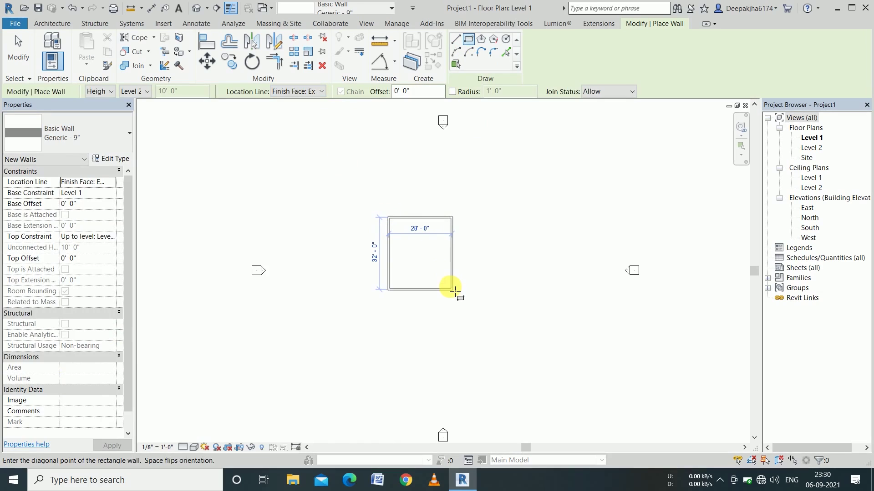
pyautogui.click(451, 288)
pyautogui.press('Escape')
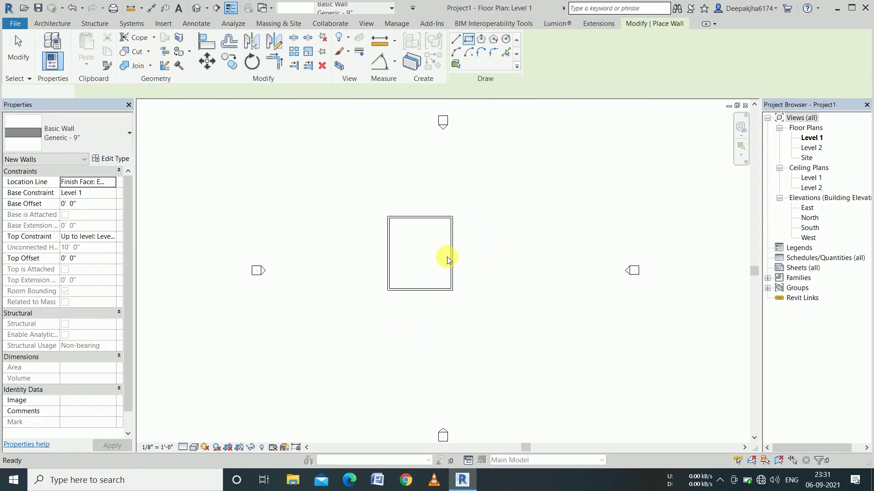
pyautogui.press('Escape')
# - Switch Temporary Dimensions for walls to Faces in Additional Settings, then reselect the right wall
pyautogui.click(451, 254)
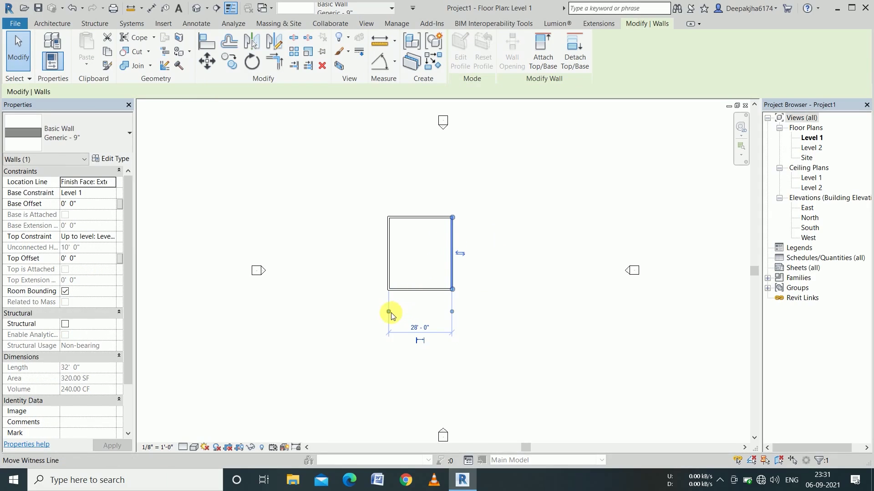
pyautogui.click(295, 203)
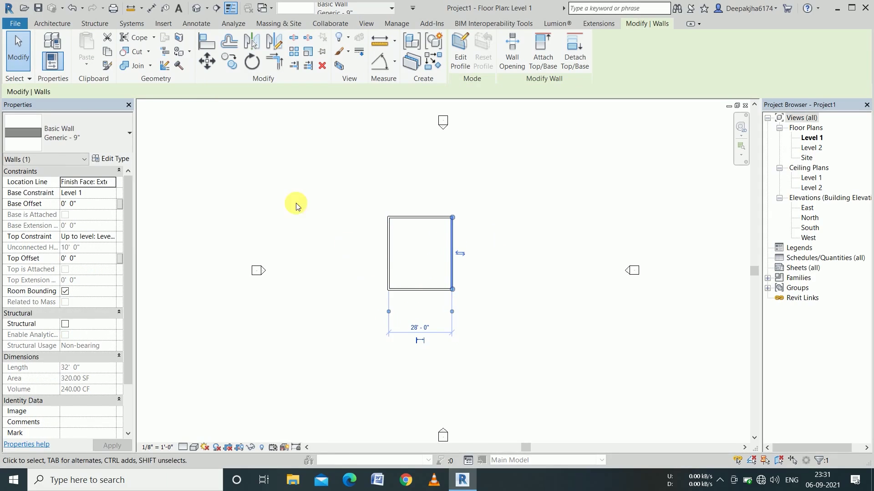
pyautogui.click(400, 24)
pyautogui.scroll(2, 384, 245)
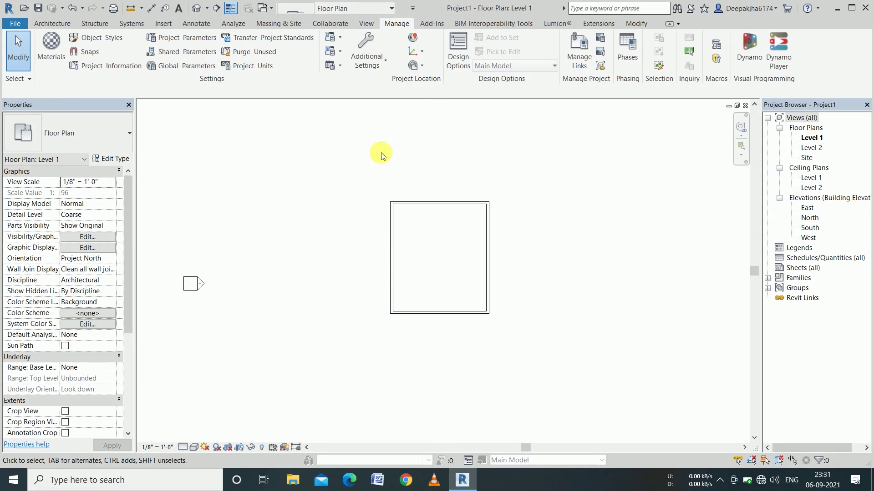
pyautogui.click(372, 58)
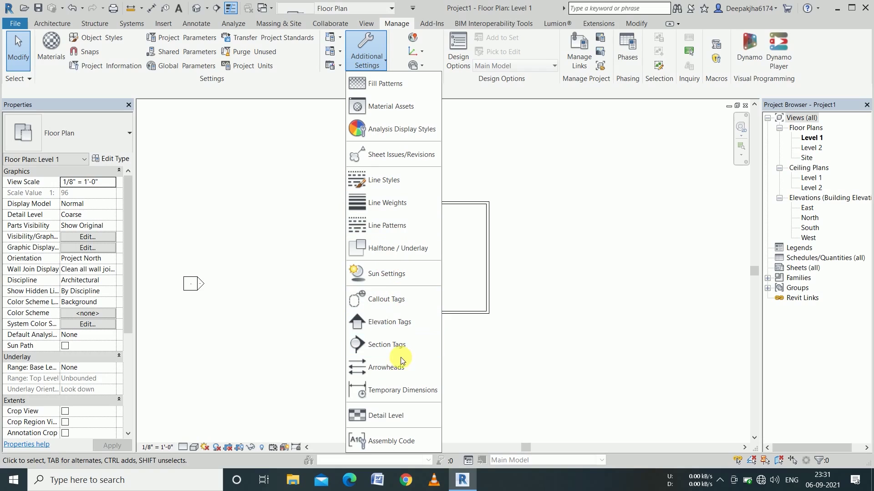
pyautogui.click(395, 390)
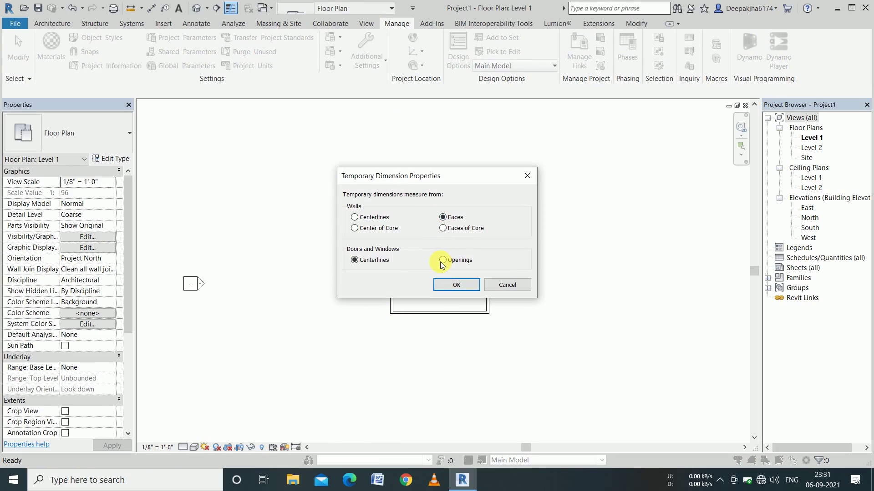
pyautogui.click(454, 286)
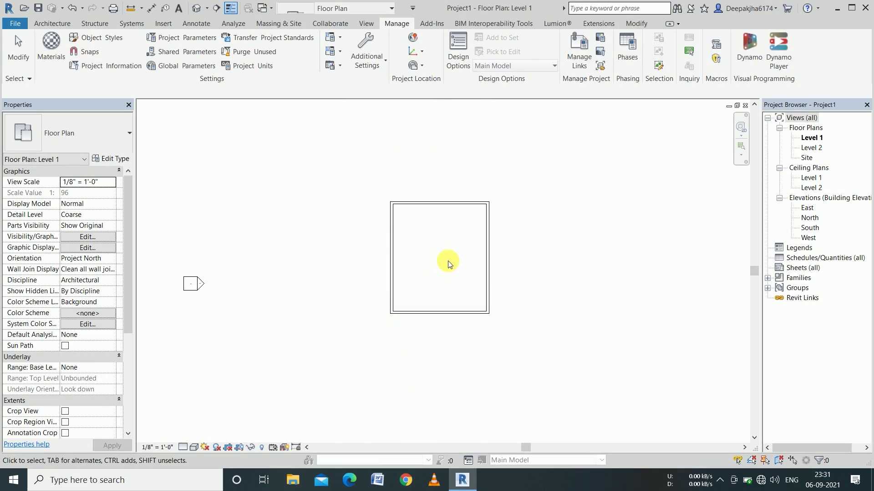
pyautogui.click(483, 252)
# - Set the rectangle's outer-face to outer-face width to 30'
pyautogui.moveTo(393, 334); pyautogui.dragTo(387, 315)
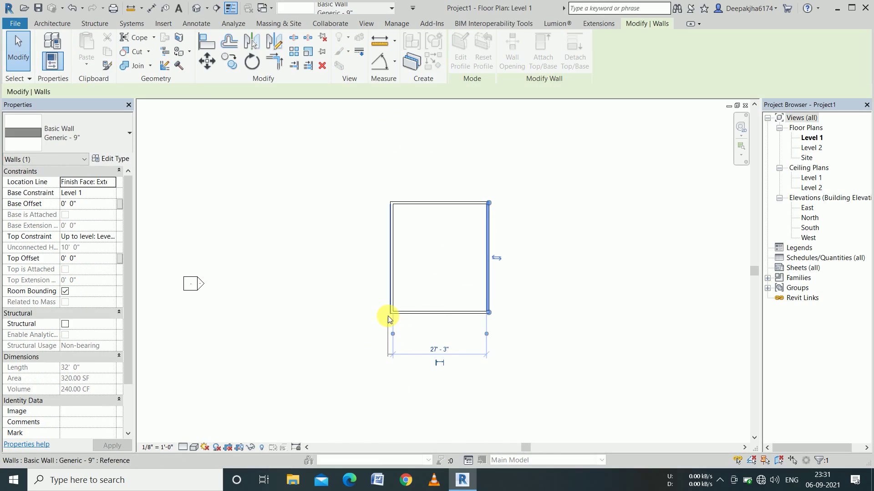
pyautogui.moveTo(485, 335); pyautogui.dragTo(491, 312)
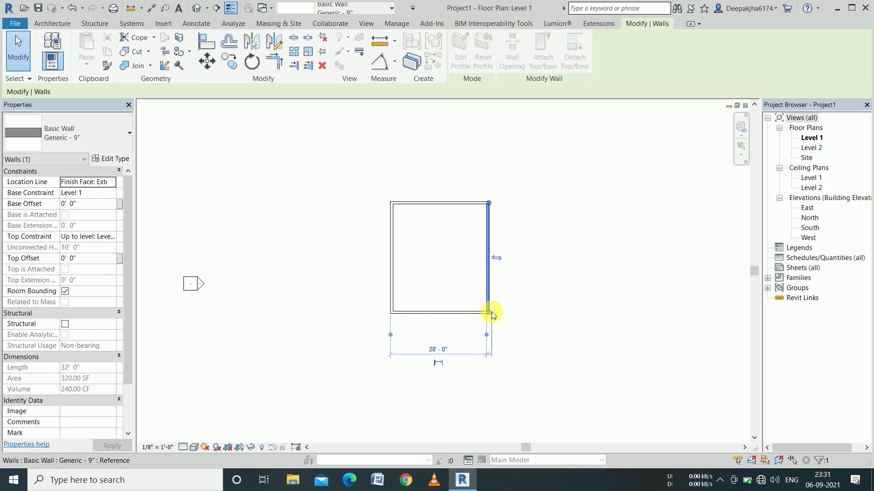
pyautogui.click(439, 350)
pyautogui.write("30'")
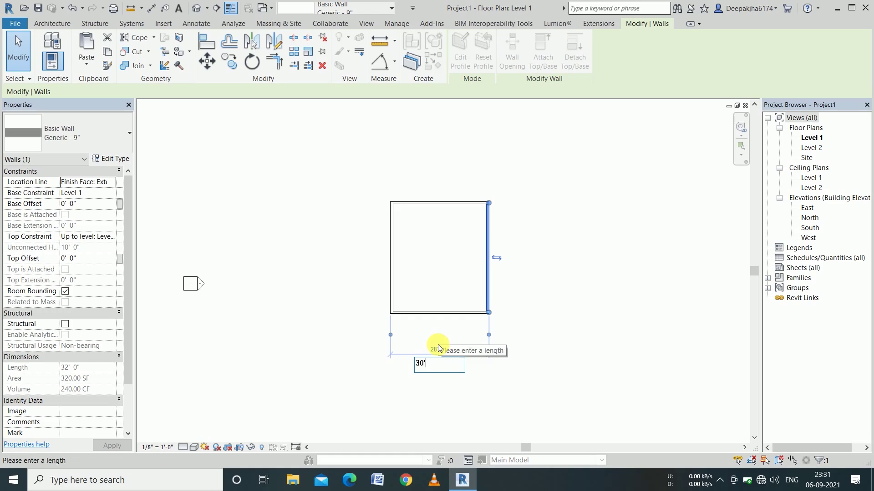
pyautogui.press('Return')
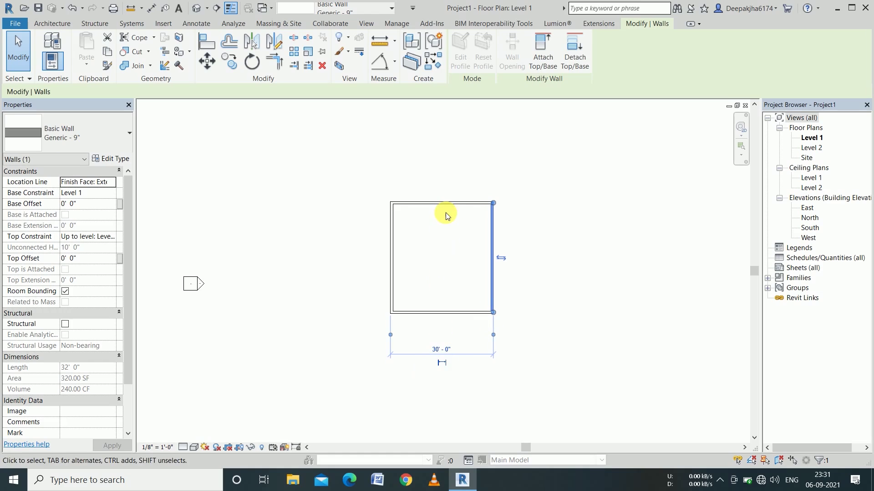
# - Set the top-to-bottom wall depth to 30'-0" and deselect
pyautogui.click(449, 204)
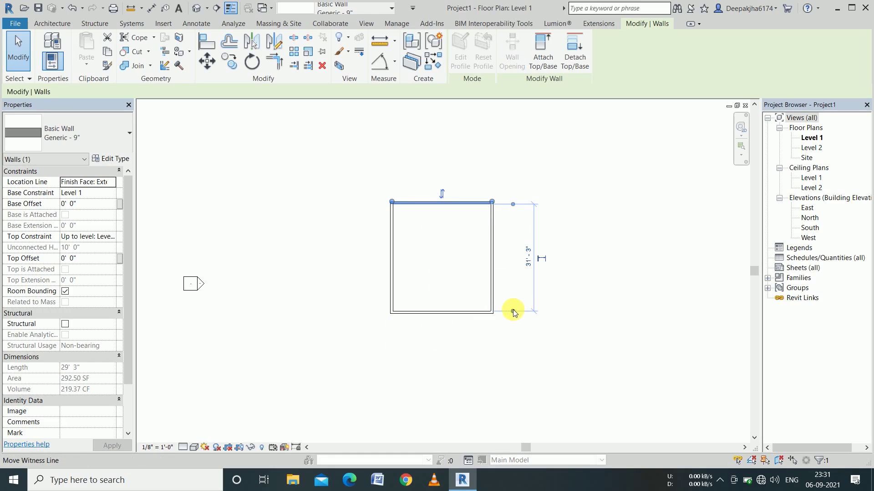
pyautogui.click(481, 202)
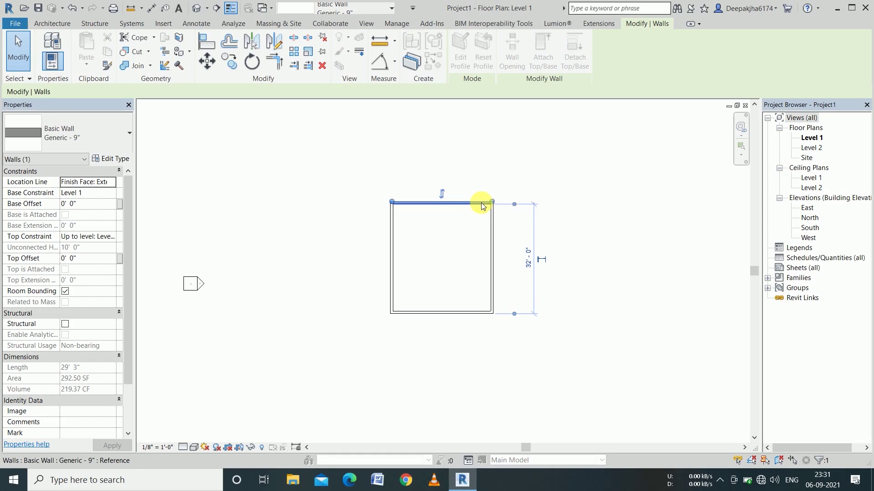
pyautogui.click(529, 265)
pyautogui.write("30'")
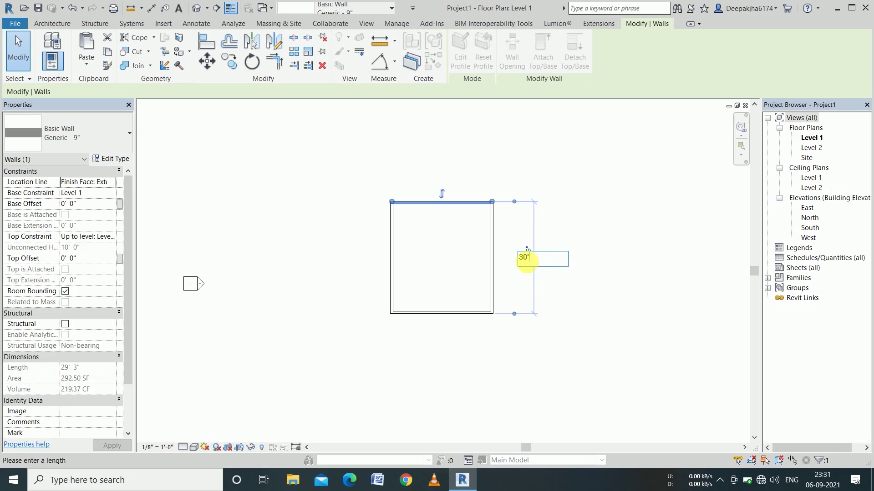
pyautogui.press('Return')
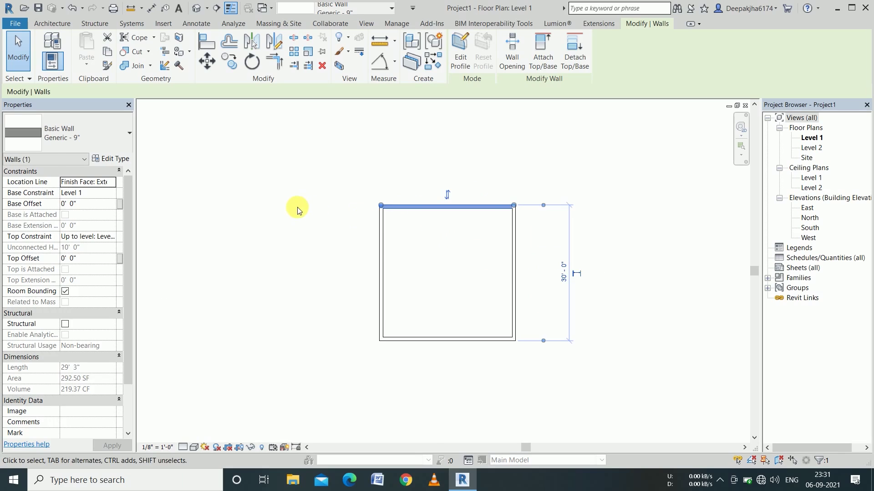
pyautogui.click(297, 206)
pyautogui.scroll(1, 450, 281)
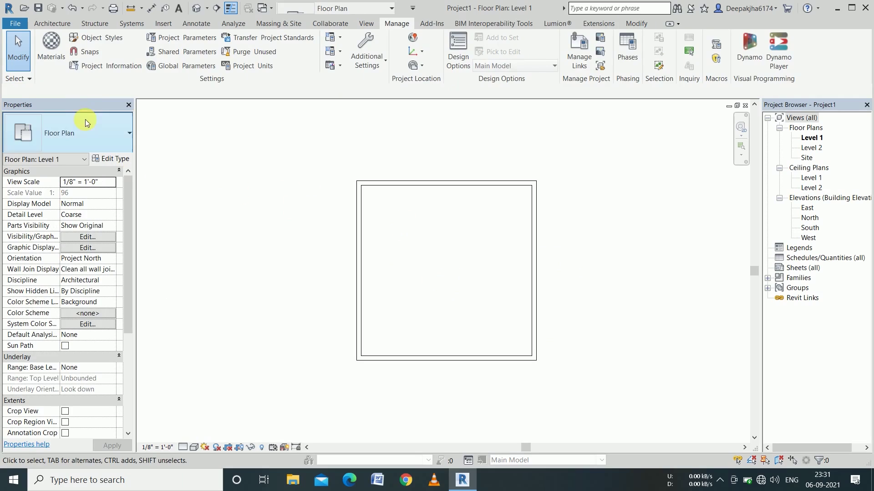
# - Start the Wall tool with the Generic - 4.5" wall type
pyautogui.click(58, 28)
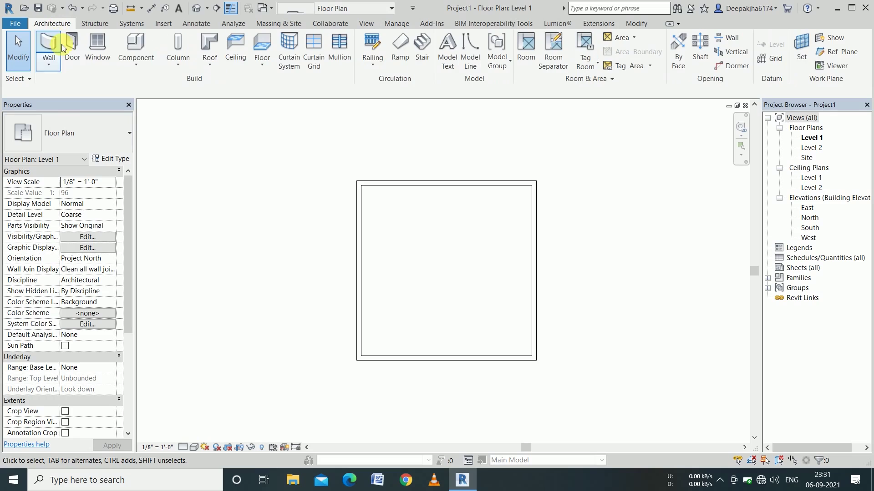
pyautogui.click(45, 48)
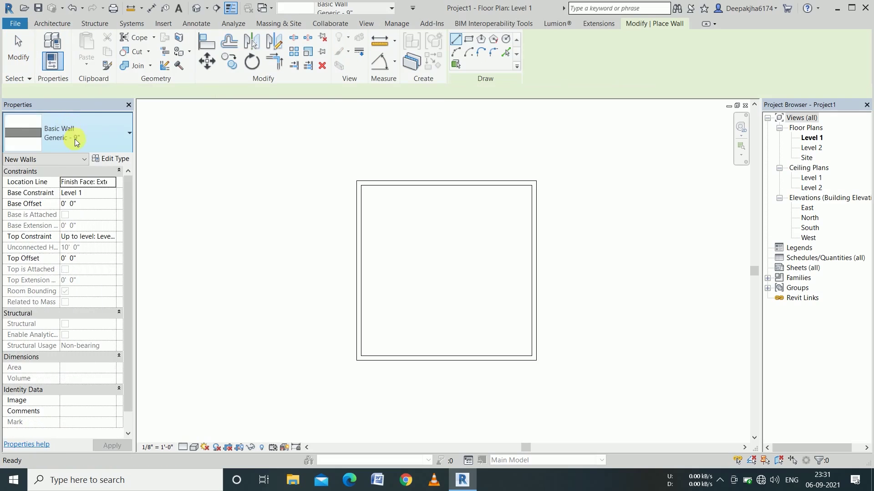
pyautogui.click(77, 143)
pyautogui.scroll(2, 69, 279)
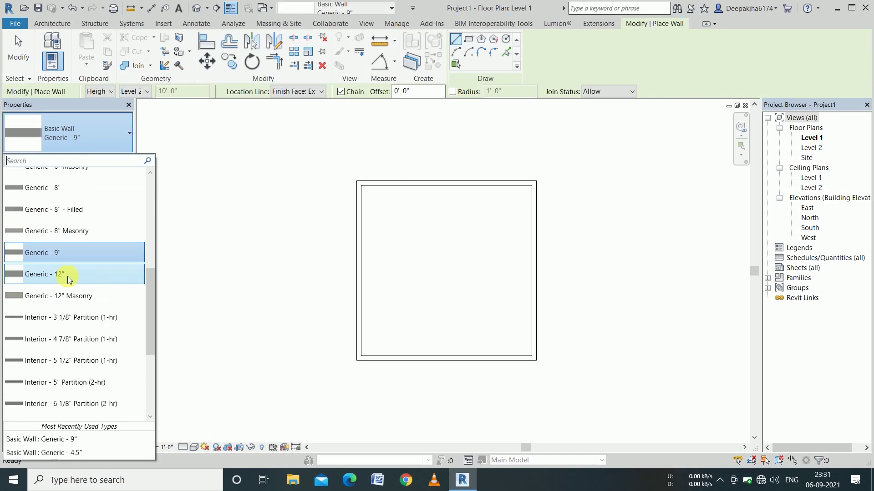
pyautogui.scroll(1, 68, 277)
pyautogui.scroll(3, 63, 255)
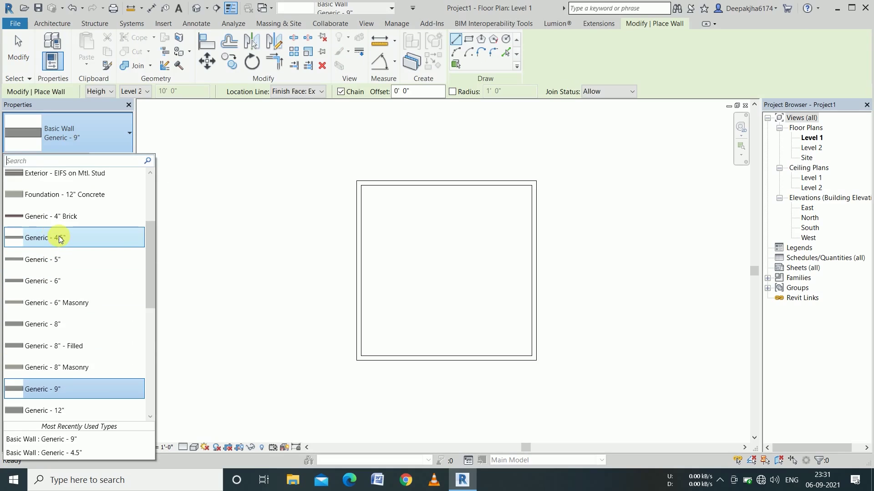
pyautogui.click(61, 239)
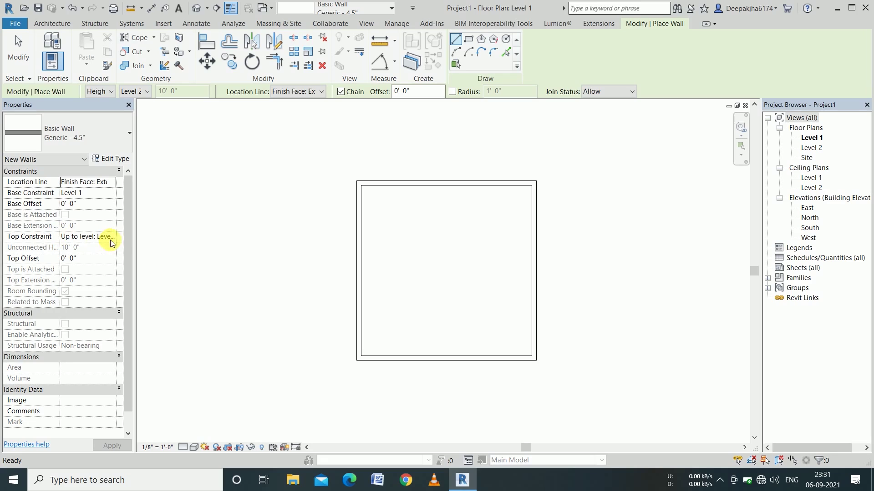
# - Draw an L-shaped interior wall enclosing an 11'-6" upper-left room
pyautogui.click(361, 255)
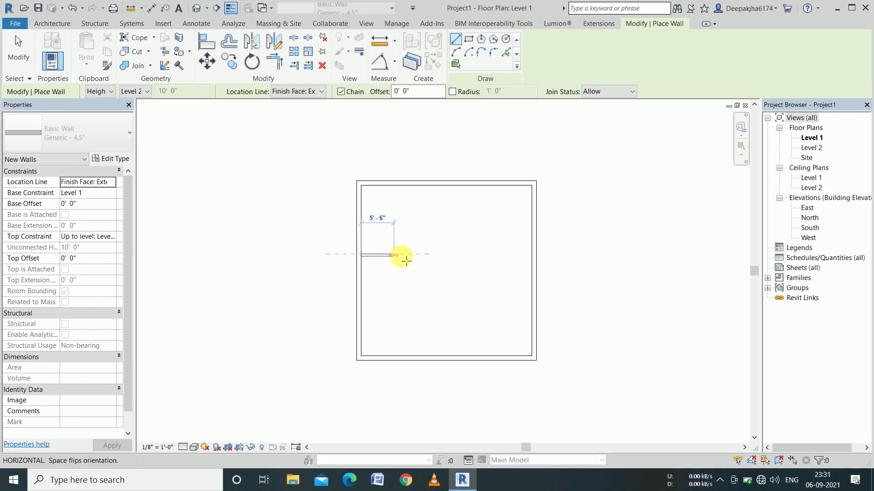
pyautogui.click(431, 255)
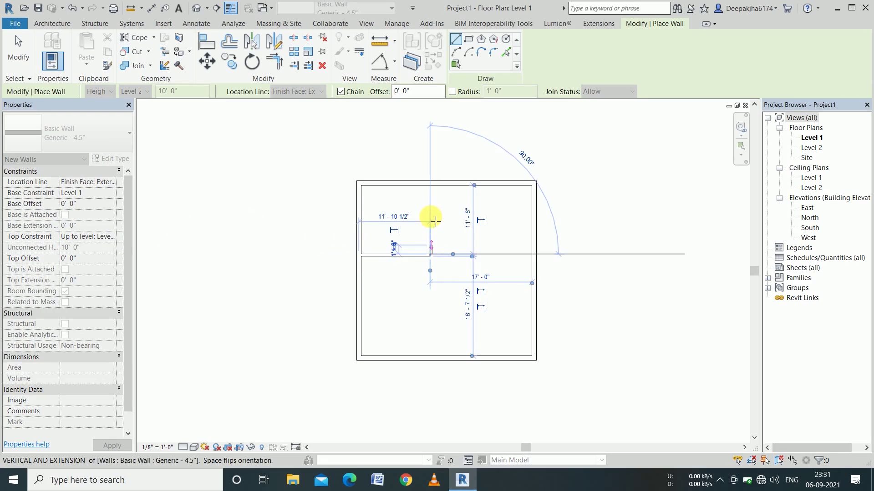
pyautogui.click(430, 185)
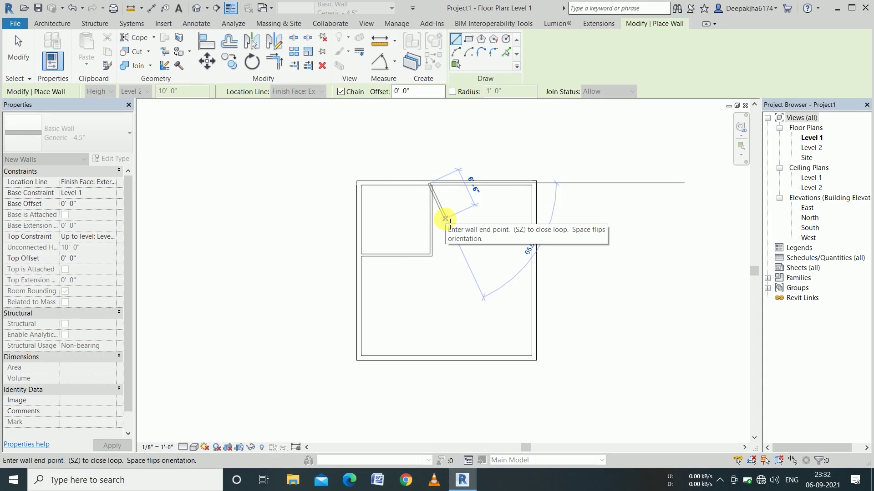
pyautogui.press('Escape')
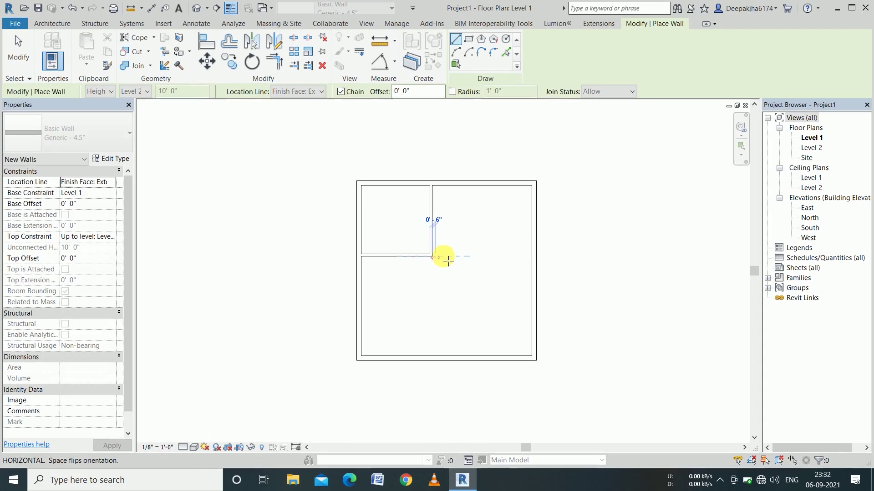
# - Add a 4'-0" narrow-room wall and a horizontal wall to the right exterior wall
pyautogui.click(448, 261)
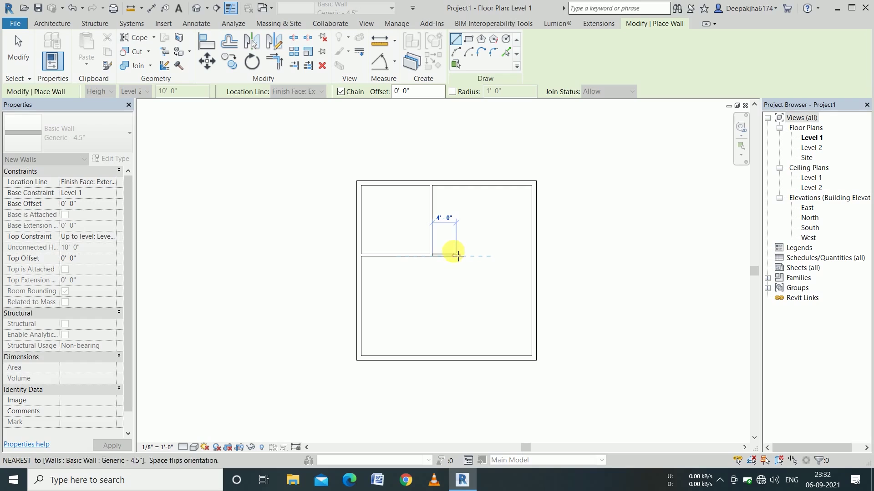
pyautogui.click(457, 257)
pyautogui.click(455, 212)
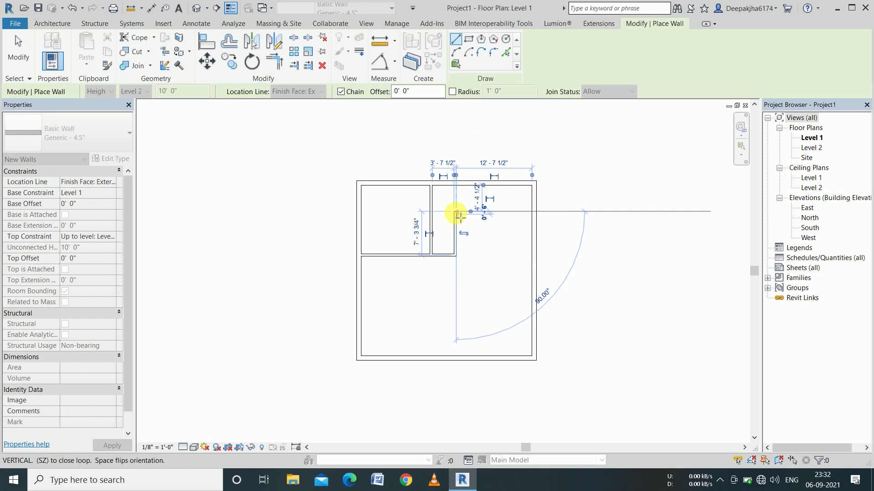
pyautogui.press('Escape')
pyautogui.press('Escape')
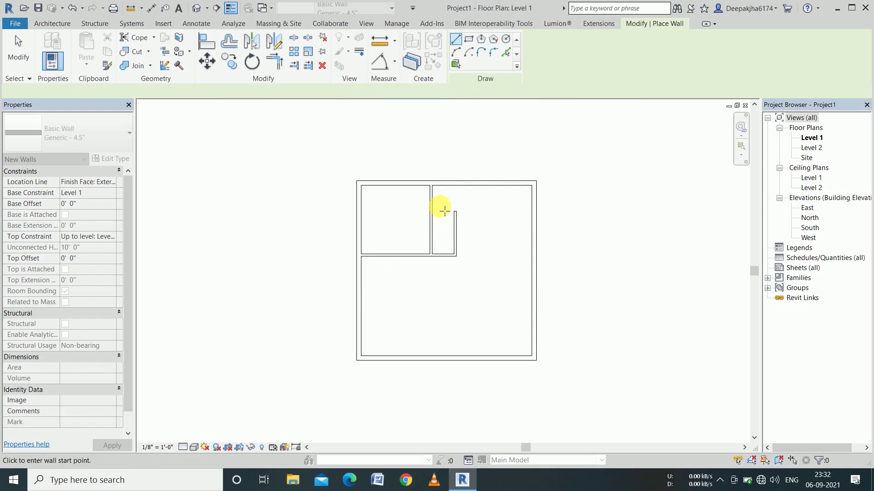
pyautogui.click(432, 211)
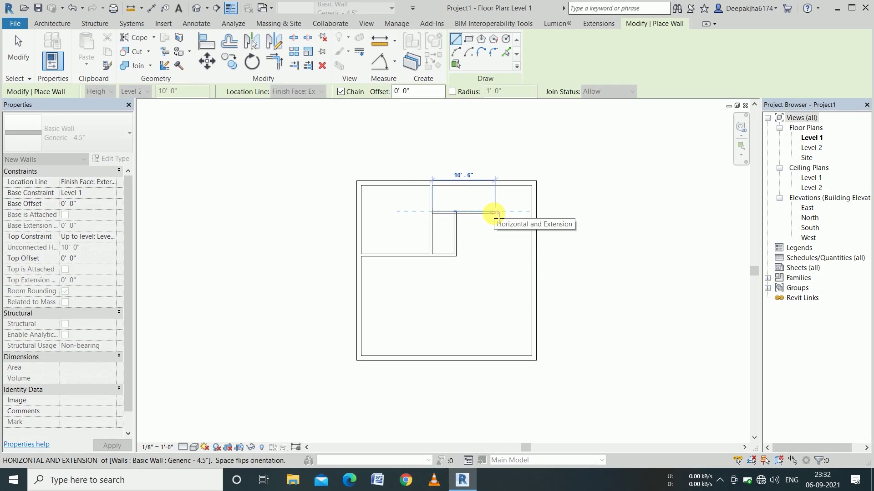
pyautogui.click(532, 211)
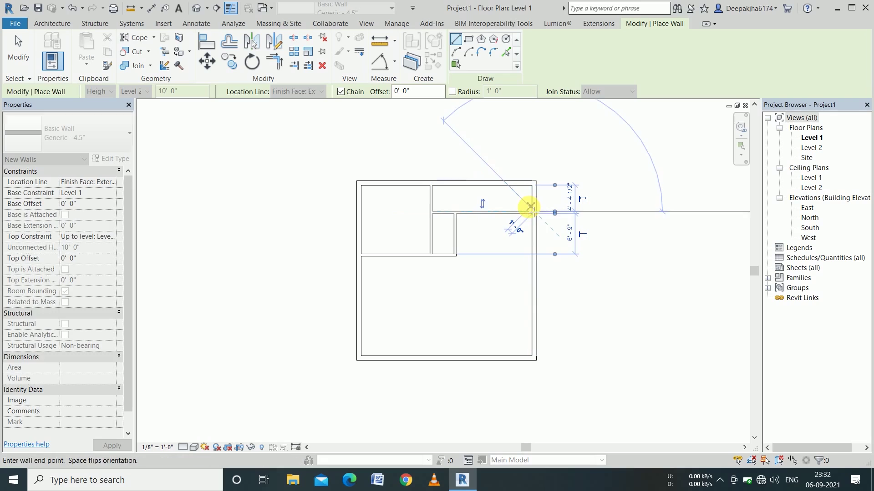
pyautogui.press('Escape')
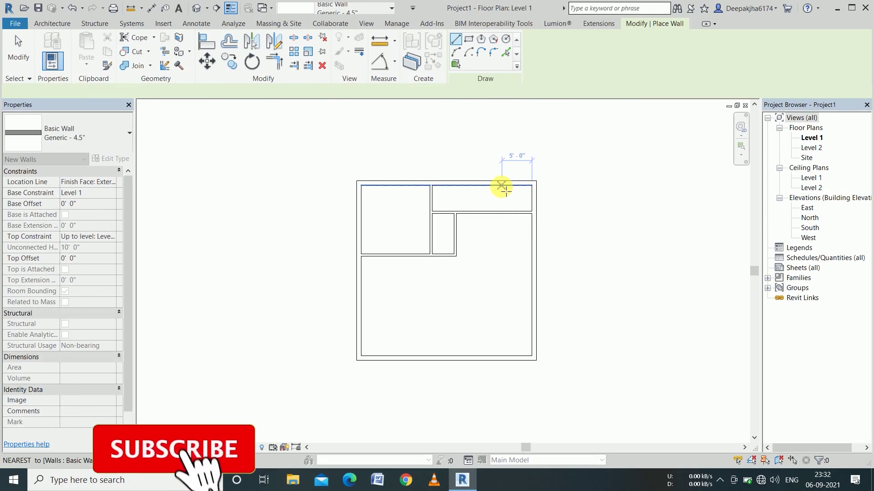
# - Add a short wall closing a top-right room and a vertical wall down to the bottom wall
pyautogui.click(496, 186)
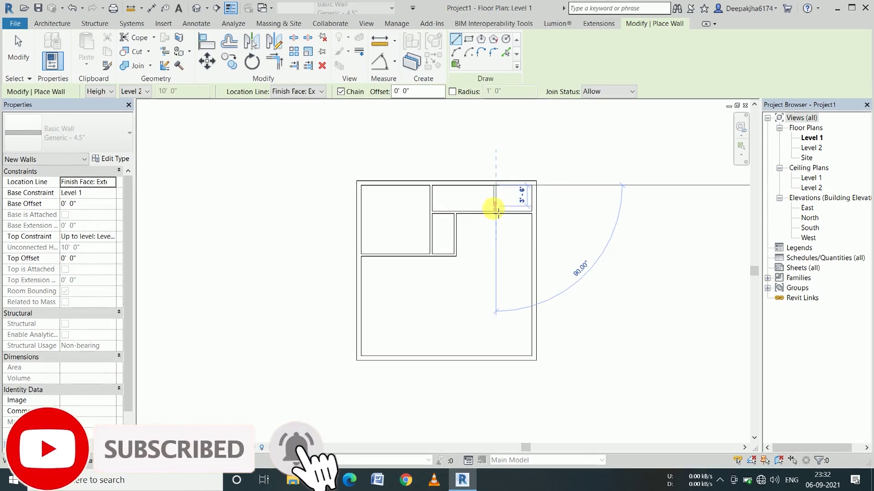
pyautogui.click(497, 212)
pyautogui.press('Escape')
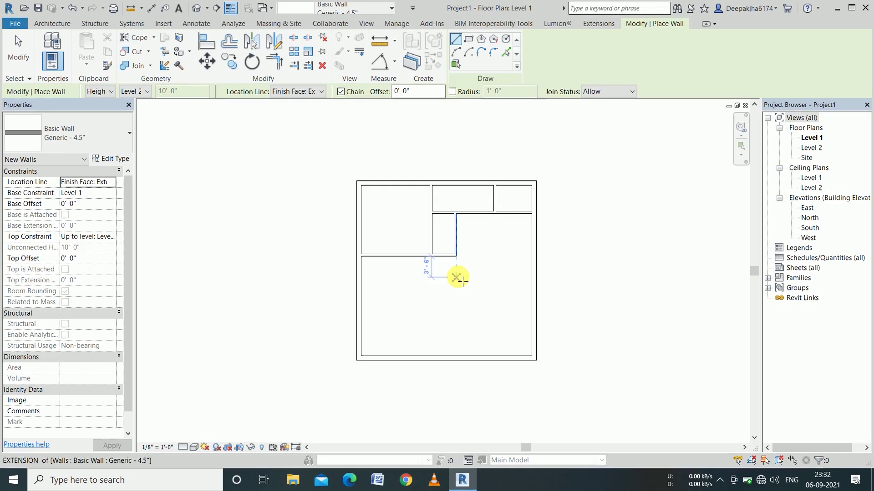
pyautogui.click(455, 256)
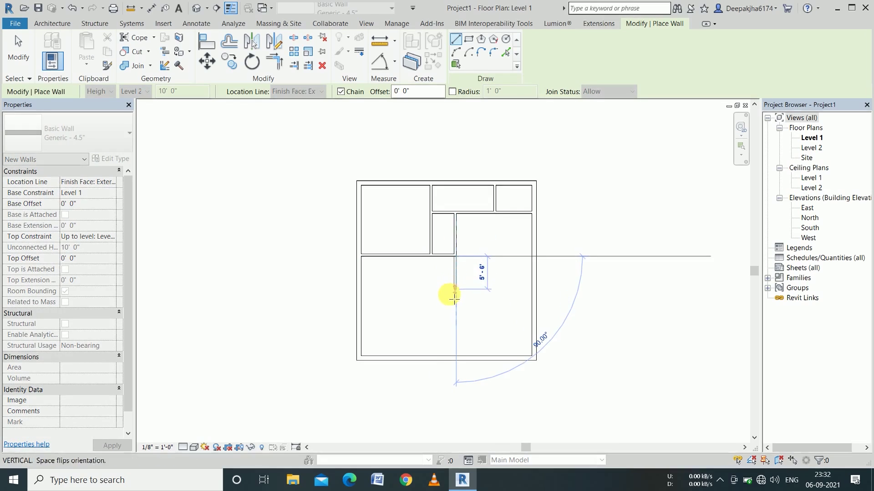
pyautogui.click(455, 356)
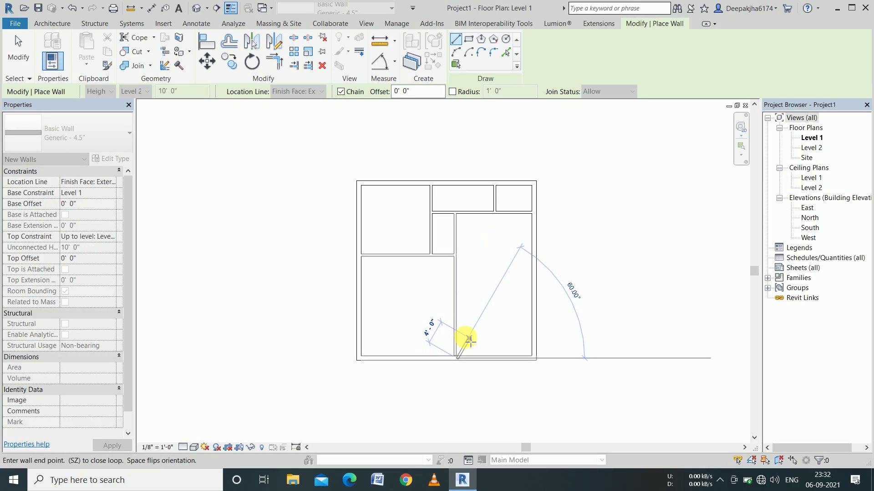
pyautogui.press('Escape')
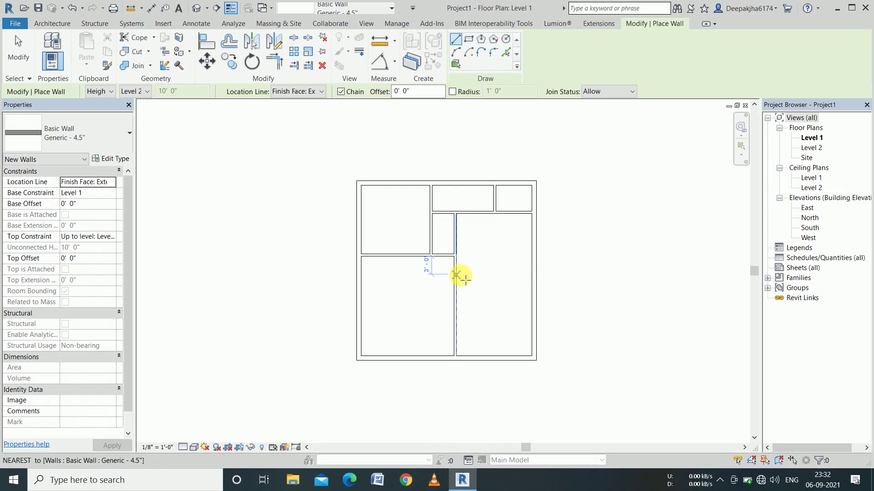
# - Draw a wall to the right exterior wall and a 6'-0" L-wall from the left wall
pyautogui.click(457, 276)
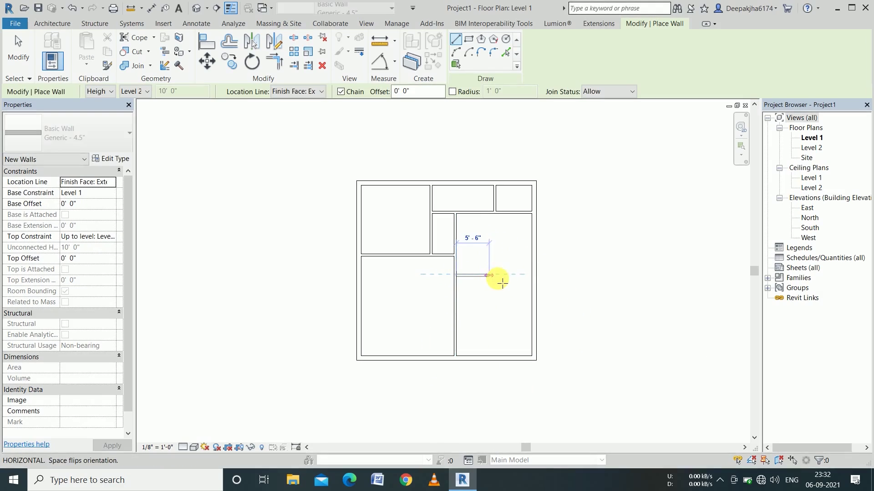
pyautogui.click(532, 276)
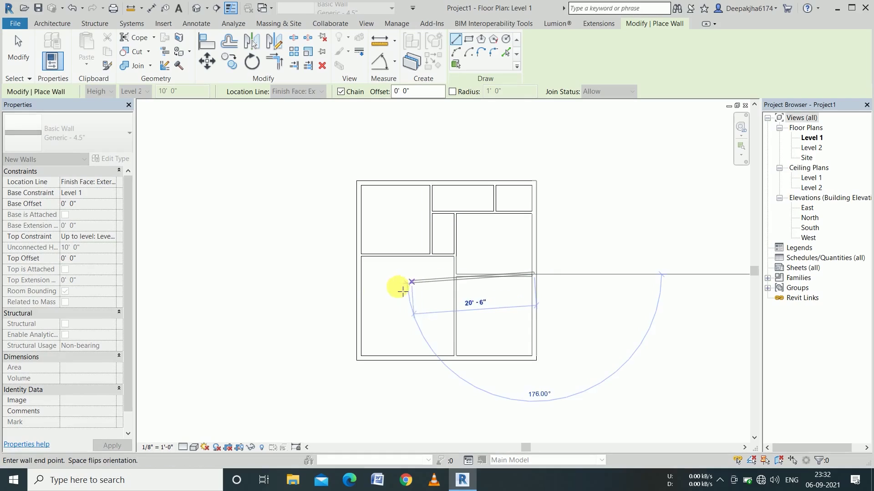
pyautogui.press('Escape')
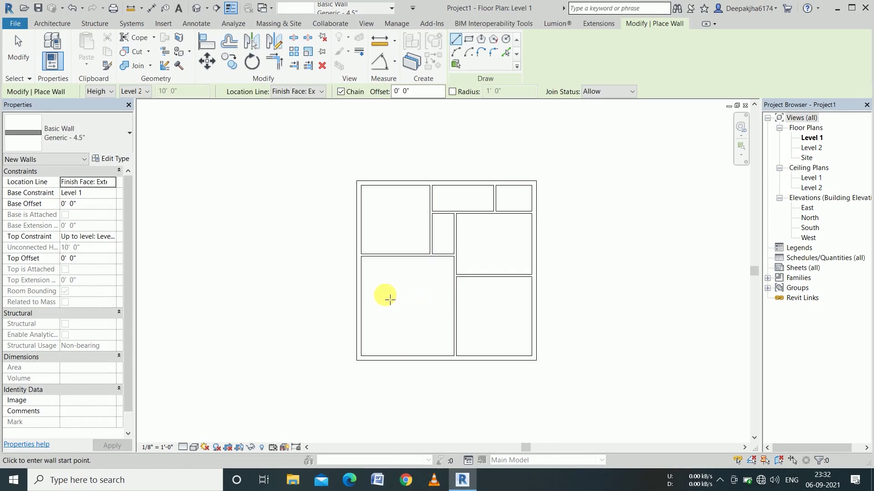
pyautogui.click(360, 305)
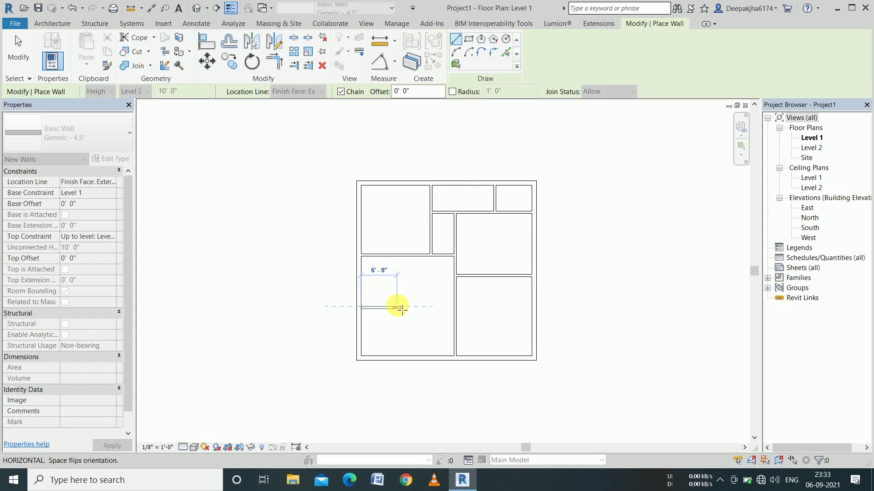
pyautogui.click(398, 308)
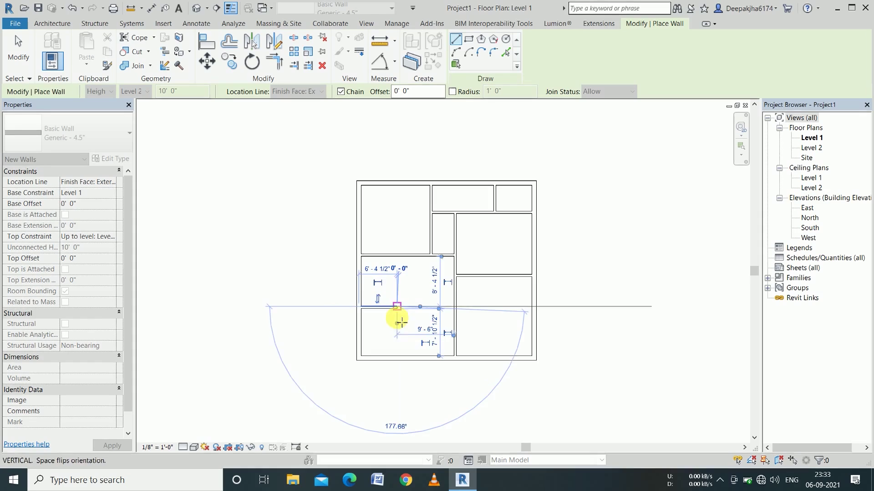
pyautogui.click(397, 356)
pyautogui.press('Escape')
pyautogui.press('Escape')
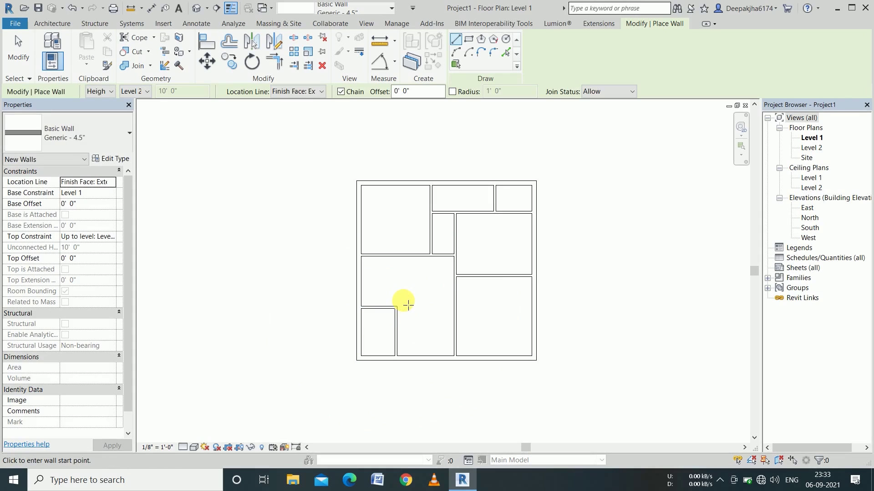
# - Draw the 9'-6" horizontal wall closing the narrow bottom room
pyautogui.scroll(2, 408, 304)
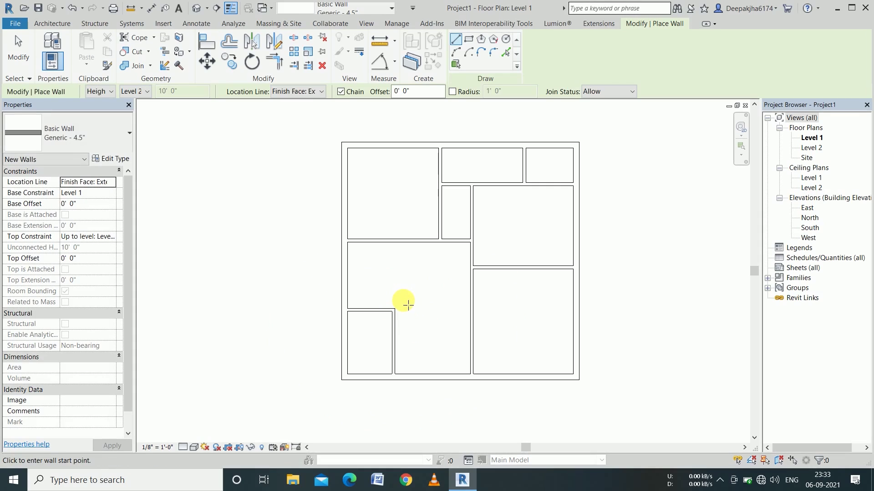
pyautogui.click(400, 341)
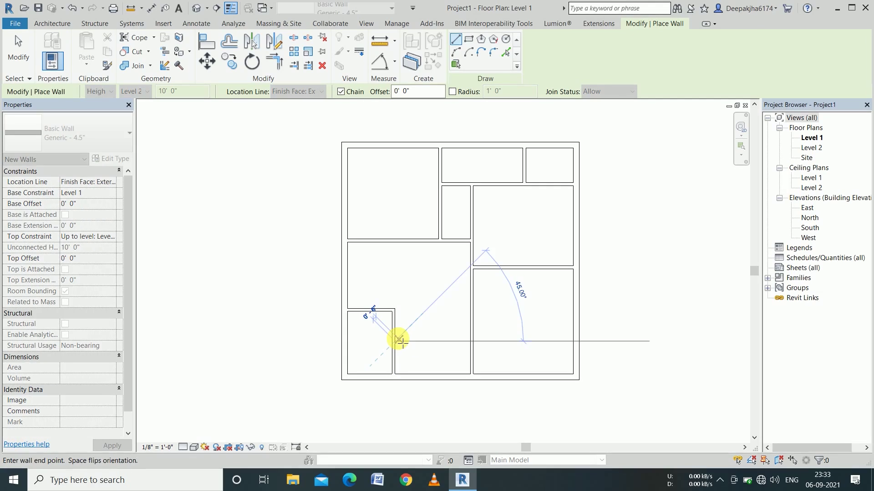
pyautogui.click(471, 342)
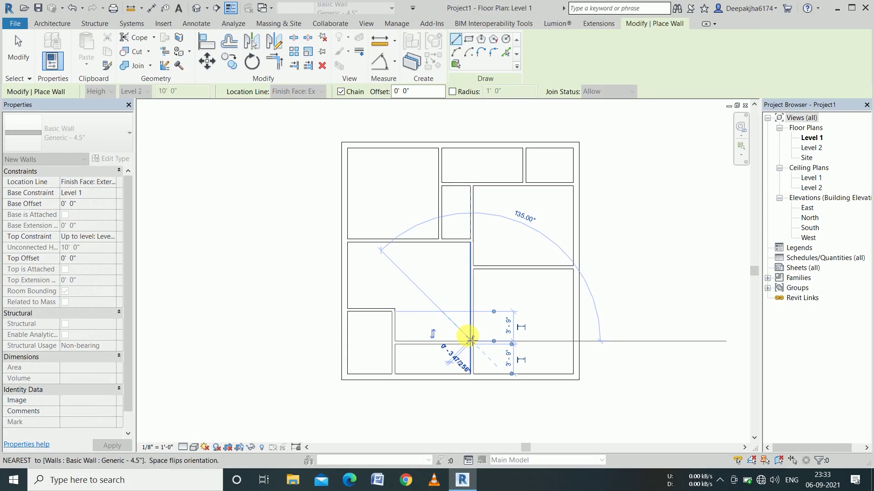
pyautogui.press('Escape')
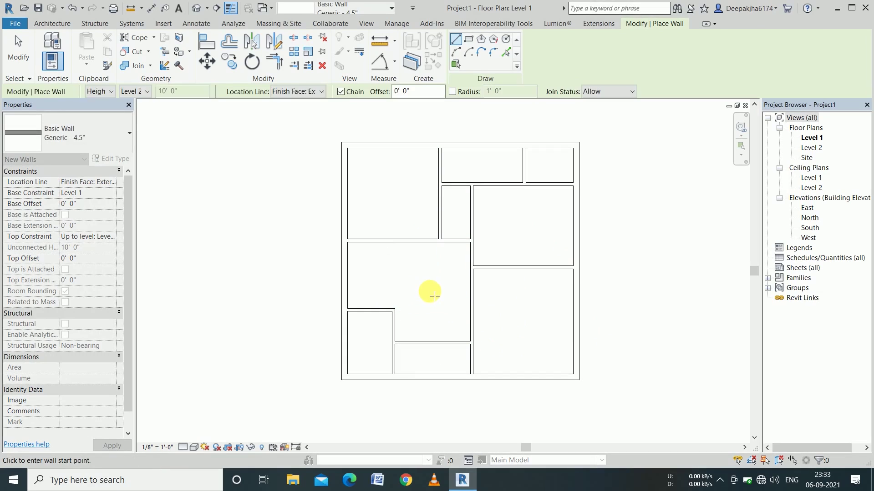
pyautogui.press('Escape')
pyautogui.press('Escape')
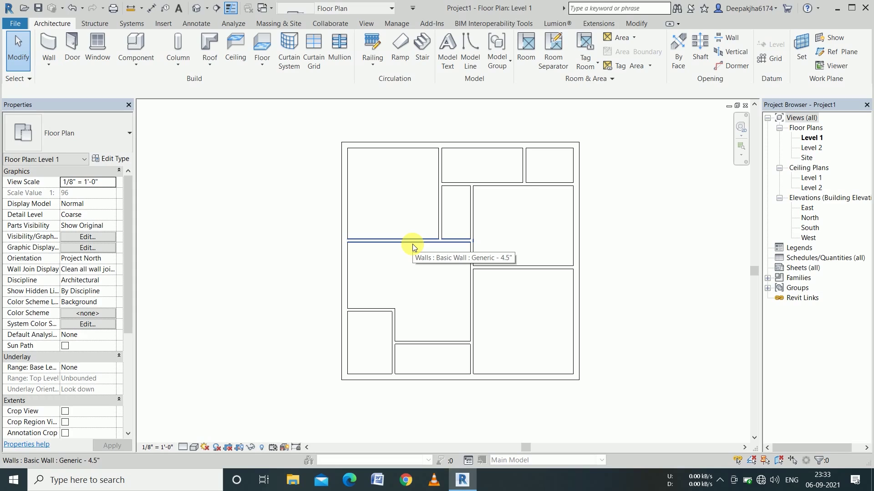
# - Move the upper-left room's lower and right walls so it measures 12' by 12'
pyautogui.click(412, 244)
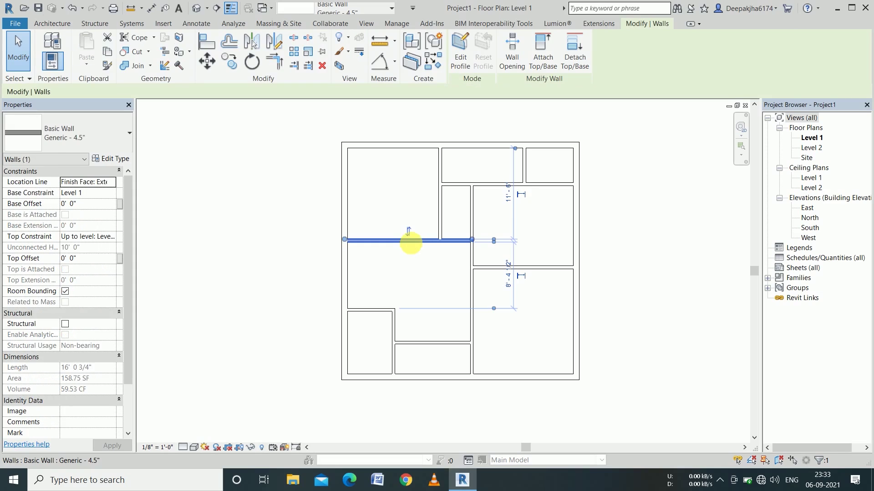
pyautogui.click(508, 201)
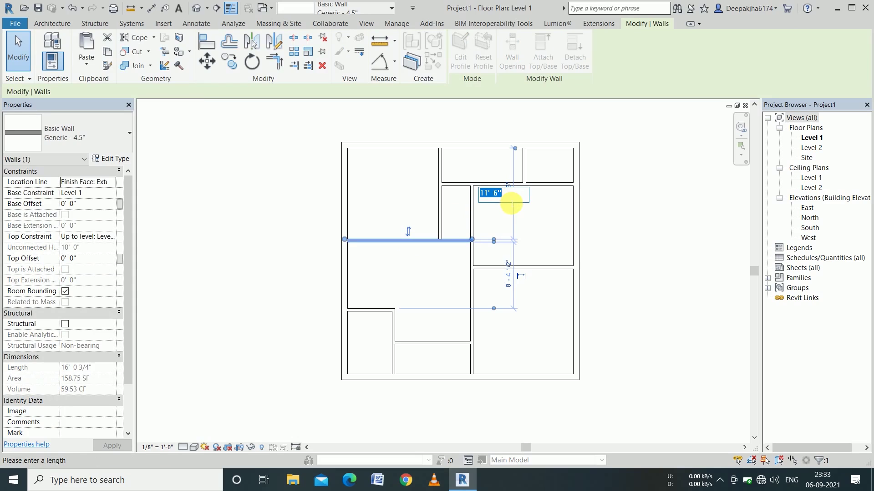
pyautogui.write('12')
pyautogui.press('Return')
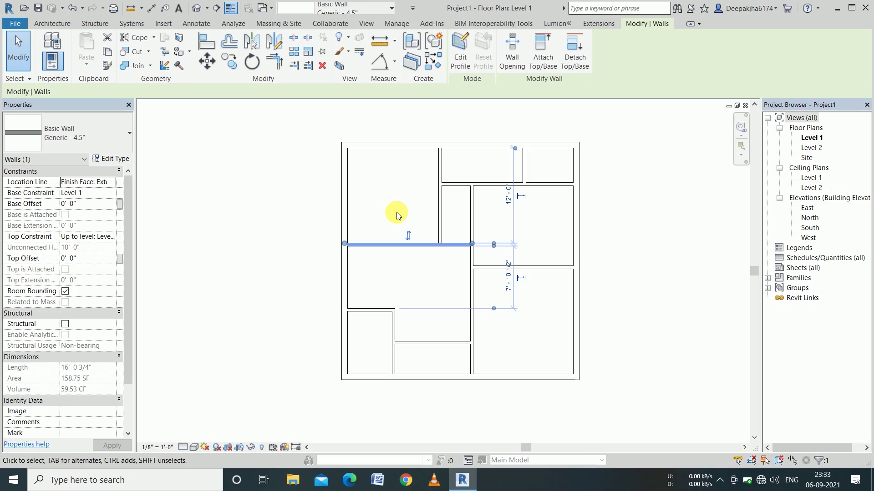
pyautogui.click(438, 212)
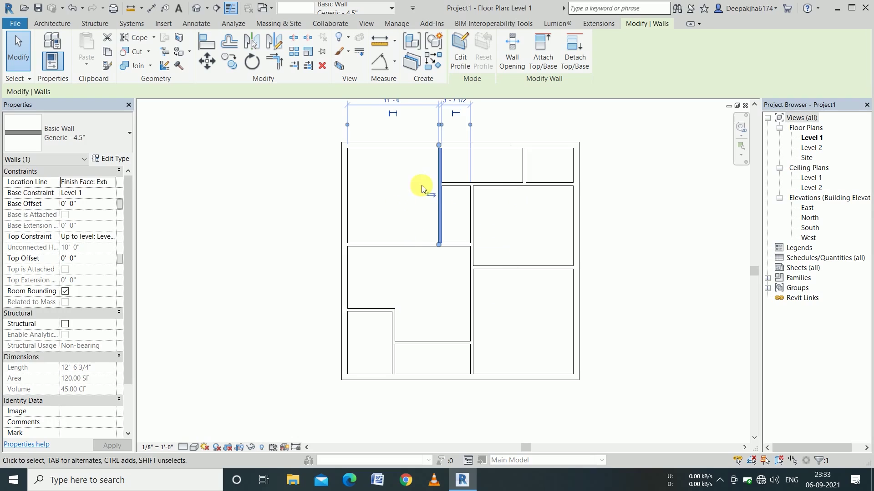
pyautogui.scroll(-1, 417, 287)
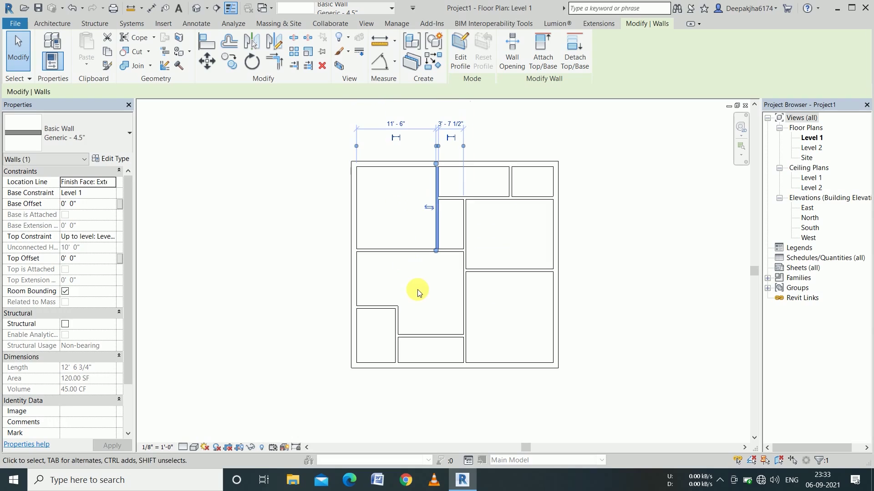
pyautogui.click(390, 121)
pyautogui.write('12')
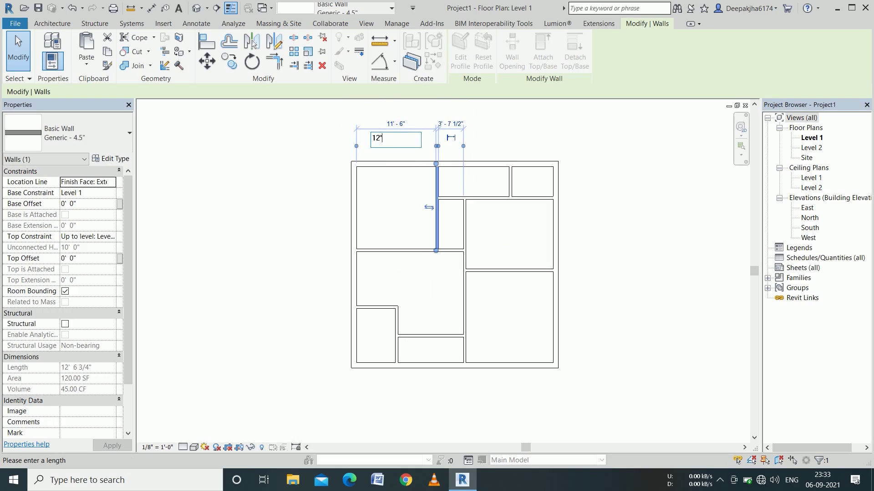
pyautogui.press('Return')
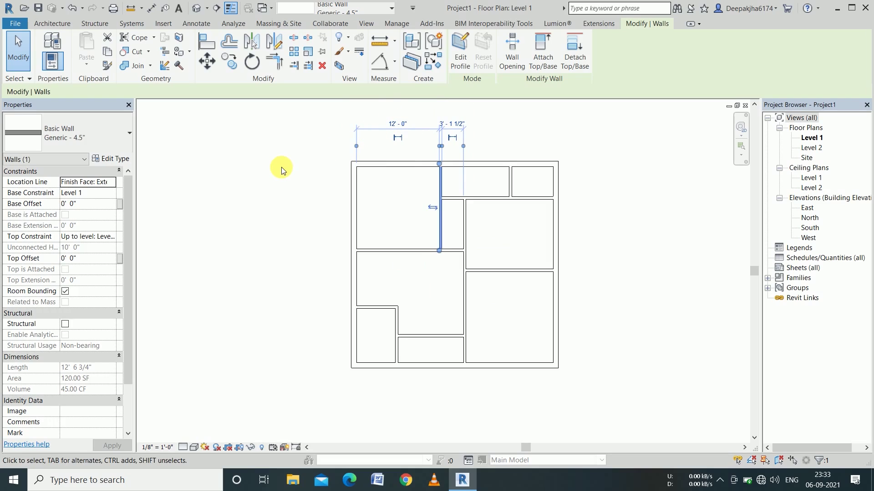
pyautogui.click(281, 168)
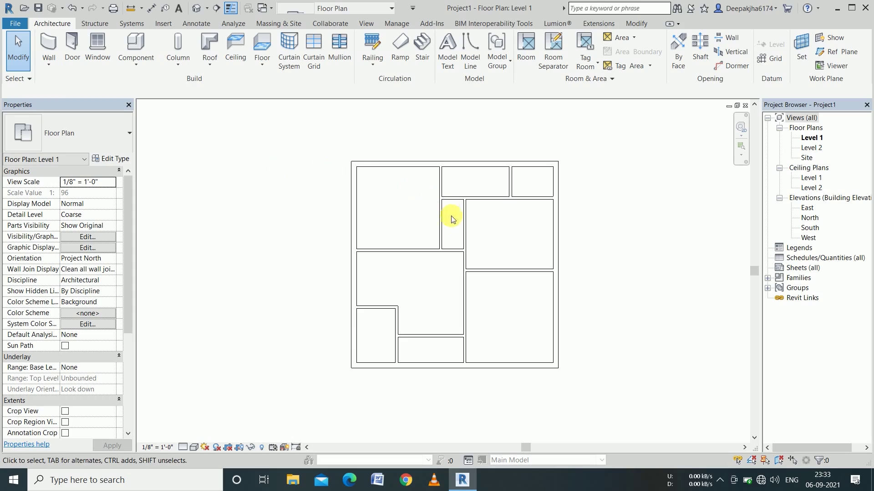
# - Move the wall beside the narrow room to 11' from the right exterior wall
pyautogui.click(465, 233)
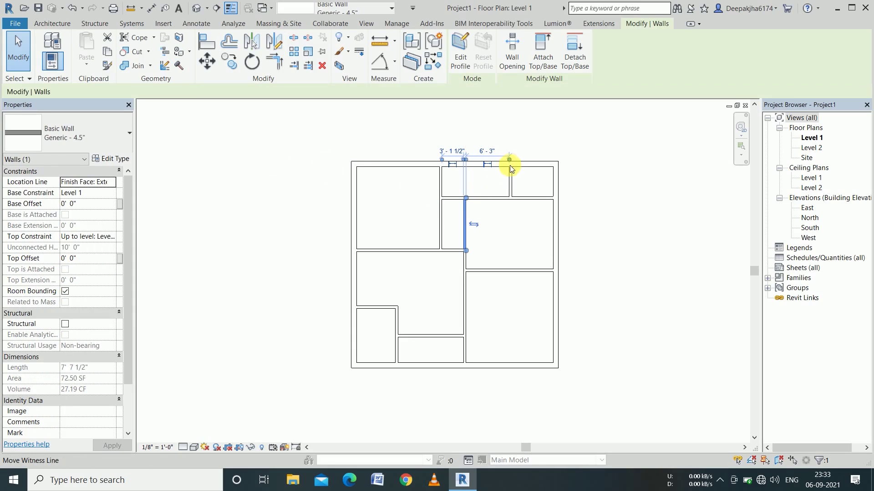
pyautogui.moveTo(509, 160); pyautogui.dragTo(553, 224)
pyautogui.click(510, 152)
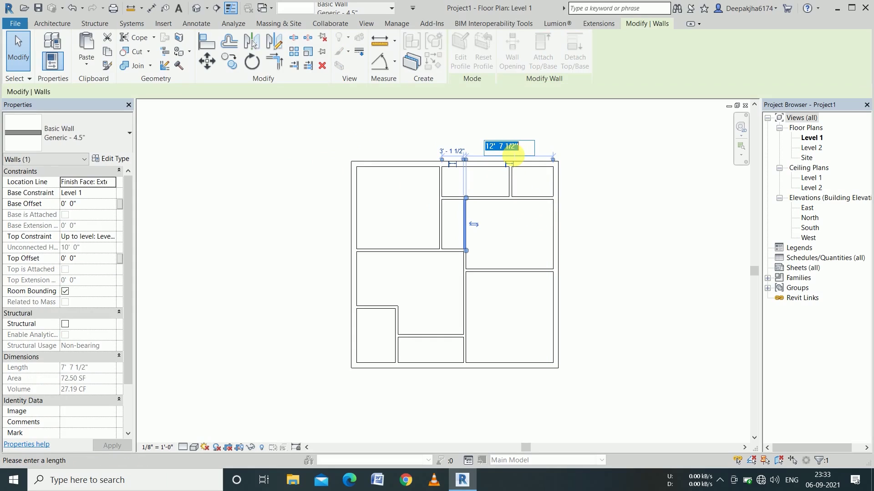
pyautogui.write('11')
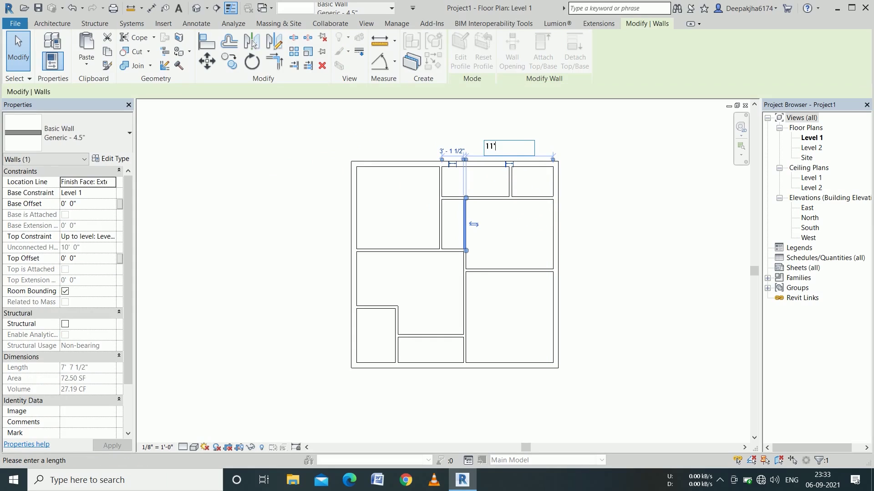
pyautogui.press('Return')
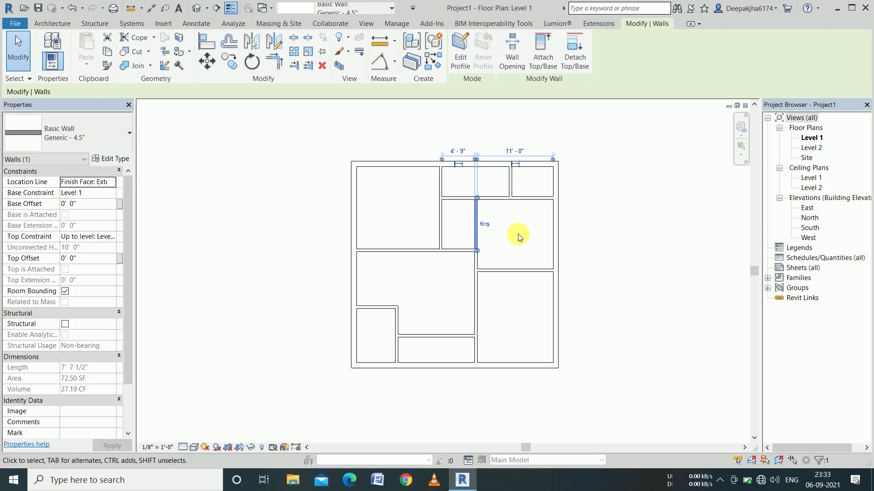
pyautogui.click(518, 234)
# - Set the top-row rooms' depth to 4' 4"
pyautogui.click(493, 200)
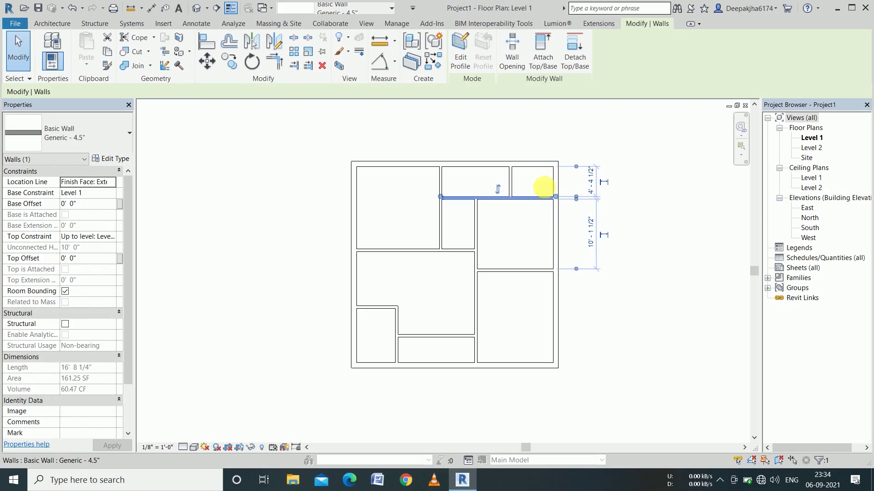
pyautogui.click(592, 182)
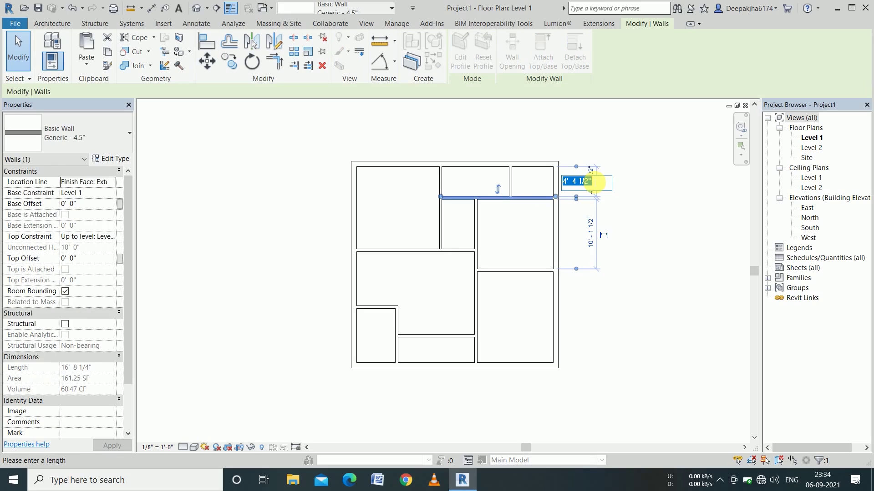
pyautogui.write("4'4")
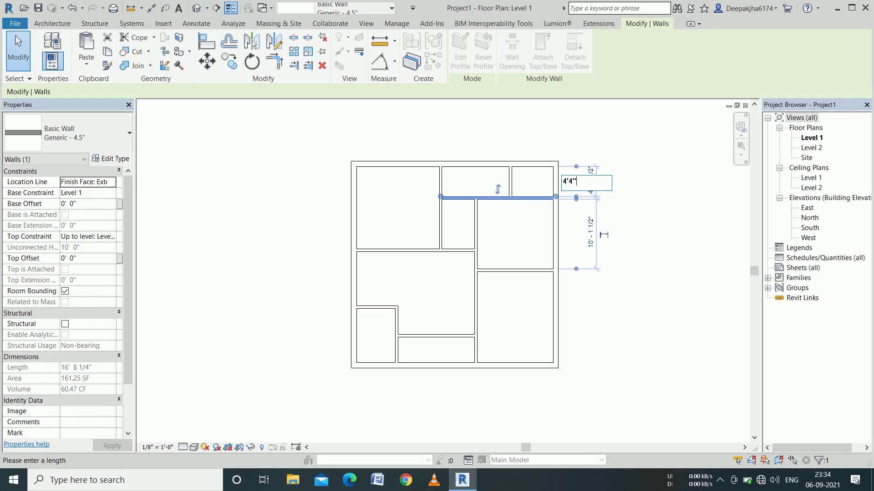
pyautogui.press('Return')
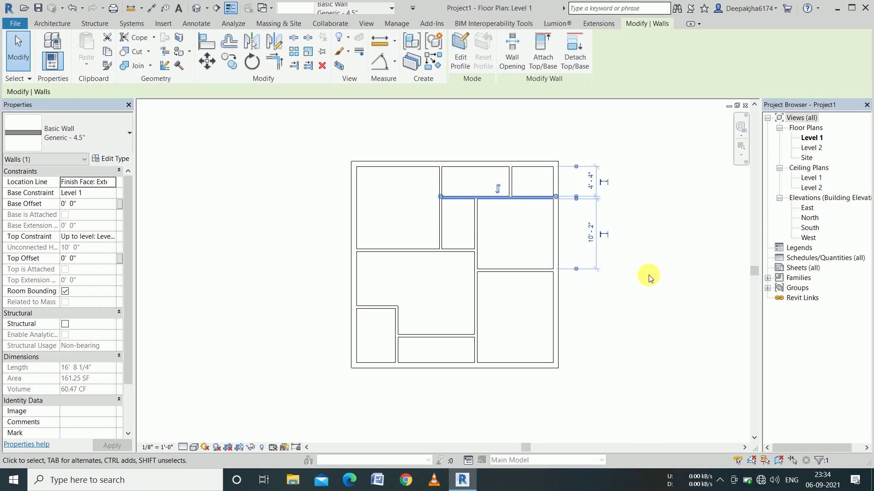
# - Move the right room's lower wall to an 11' distance
pyautogui.click(512, 271)
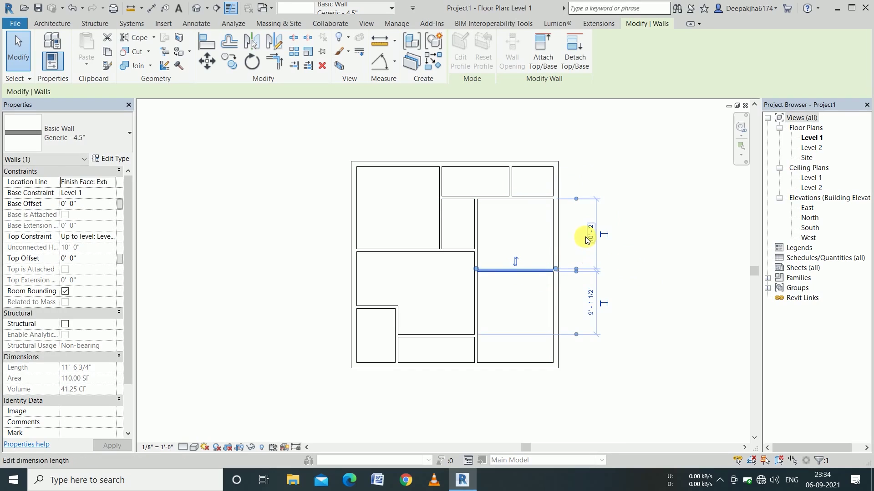
pyautogui.click(587, 234)
pyautogui.write('11')
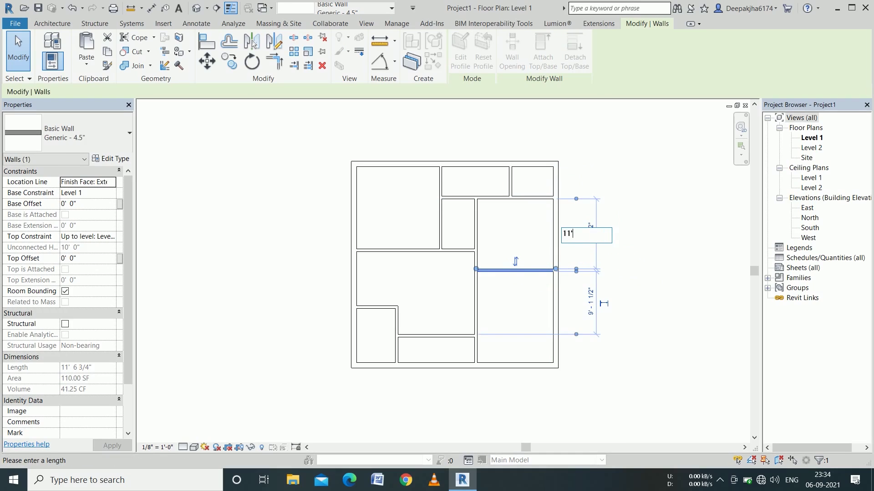
pyautogui.press('Return')
pyautogui.click(477, 227)
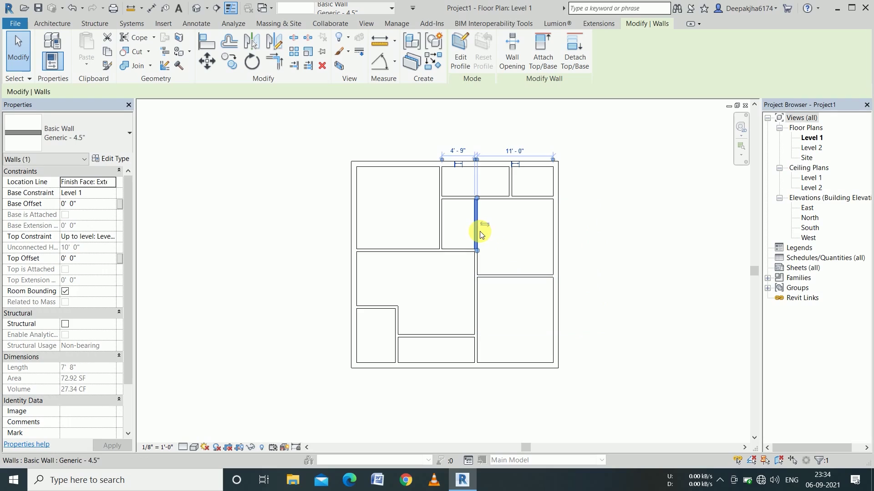
pyautogui.click(596, 223)
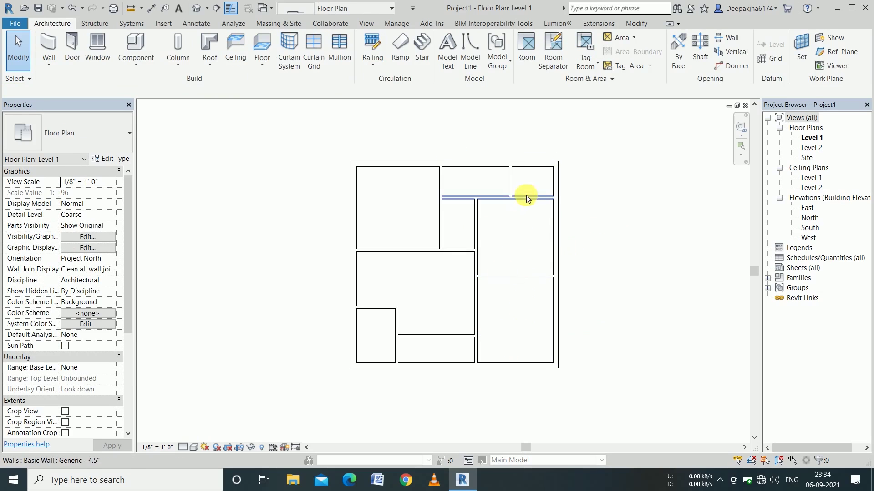
# - Shift the wall between the top-right rooms to 4' 8", then recheck the plan
pyautogui.click(509, 184)
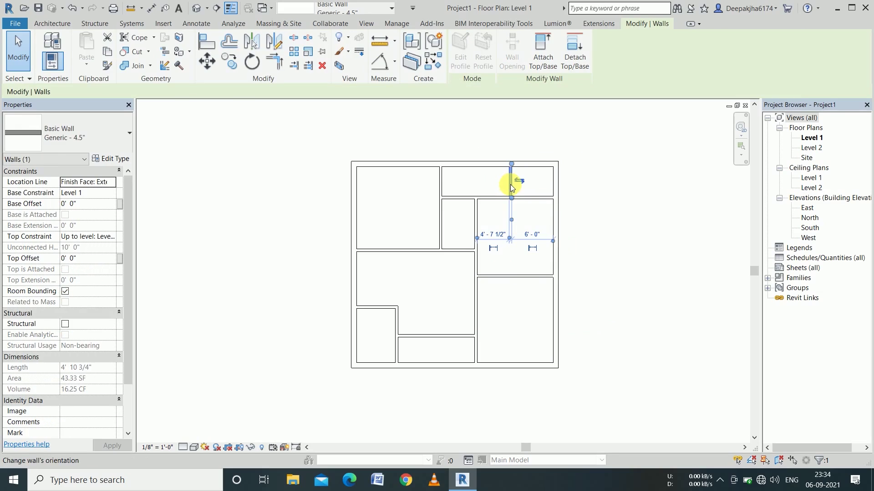
pyautogui.click(535, 235)
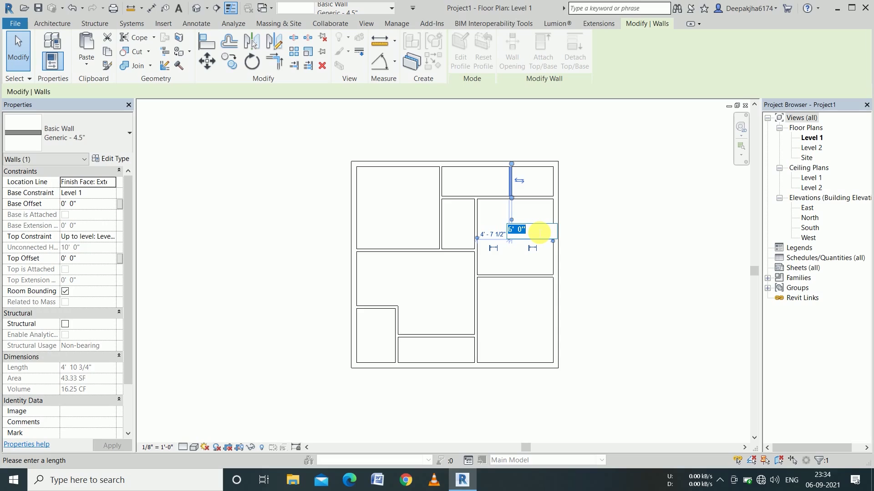
pyautogui.write("4'8")
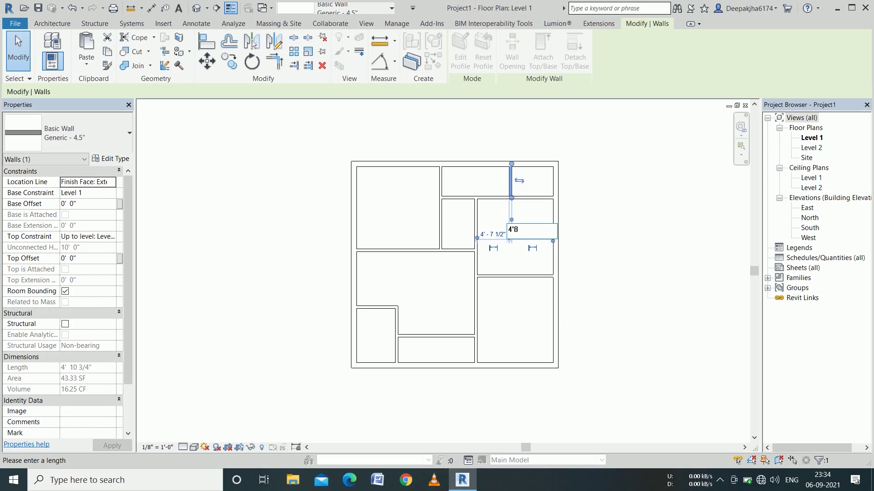
pyautogui.press('Return')
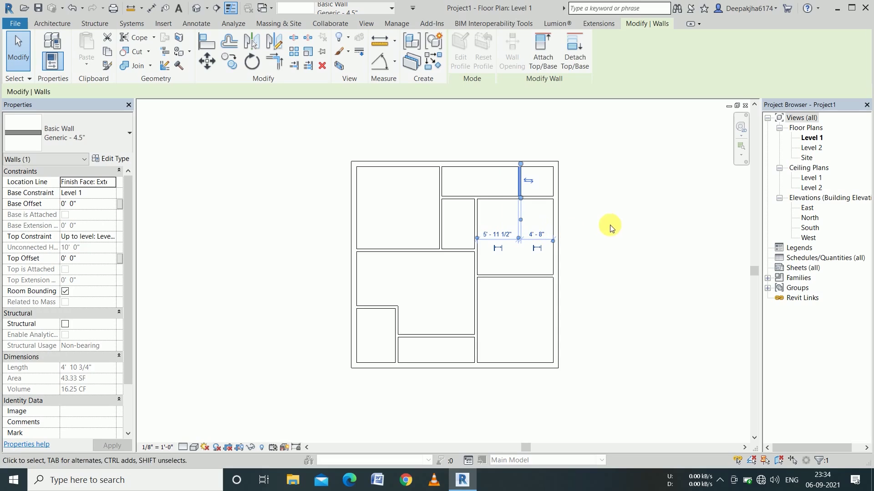
pyautogui.moveTo(477, 238); pyautogui.dragTo(442, 238)
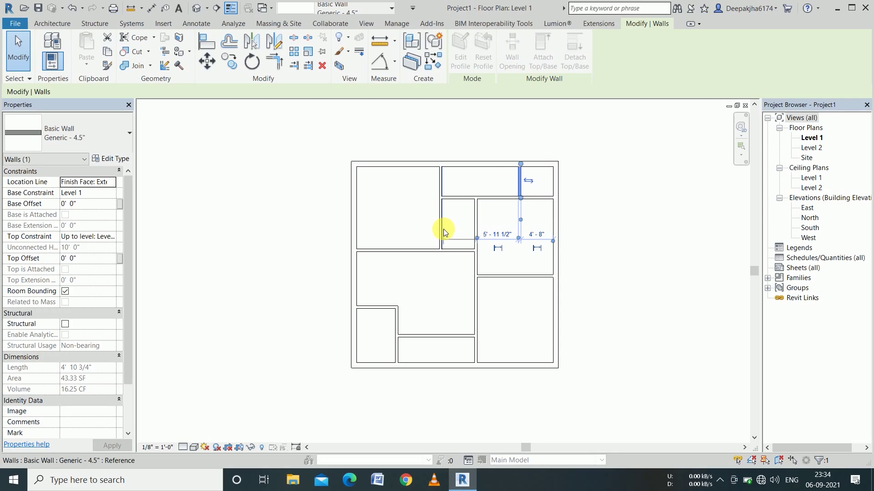
pyautogui.click(505, 261)
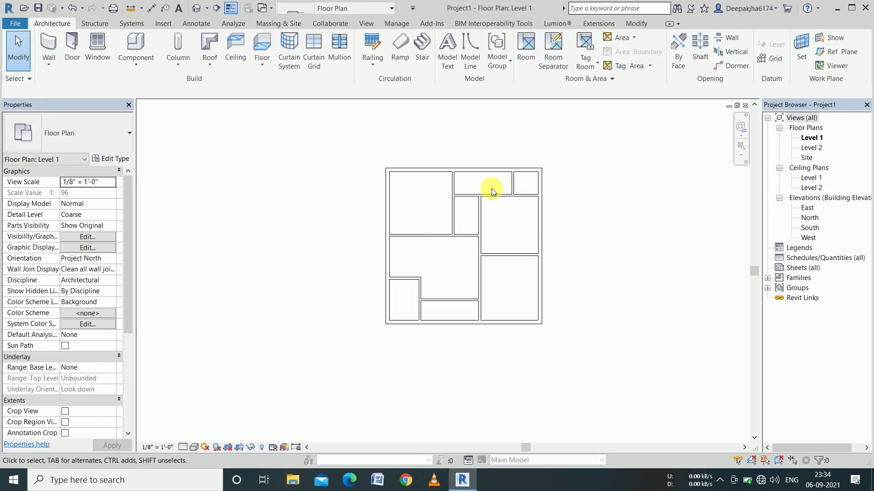
pyautogui.moveTo(518, 288); pyautogui.dragTo(509, 194, button='middle')
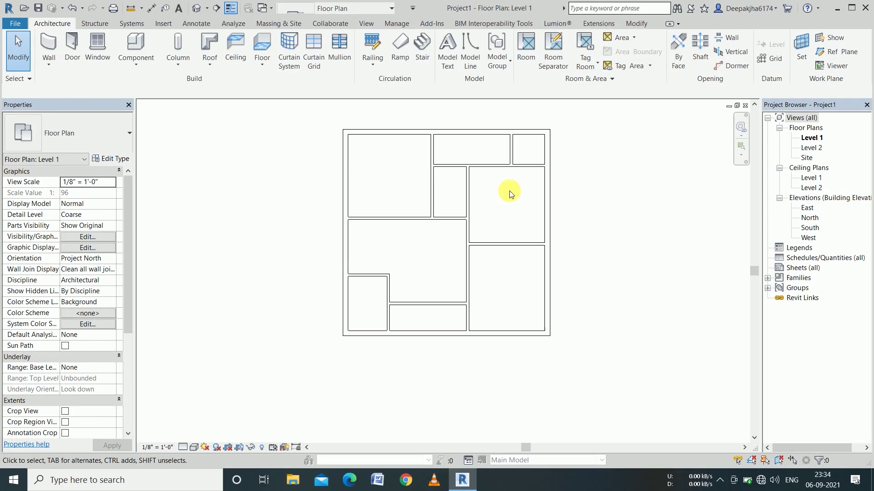
pyautogui.click(511, 147)
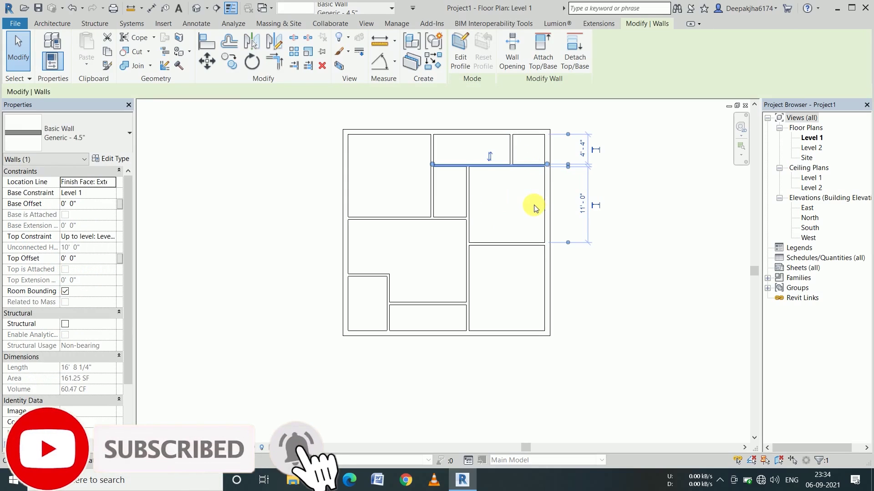
pyautogui.click(526, 203)
pyautogui.scroll(1, 507, 286)
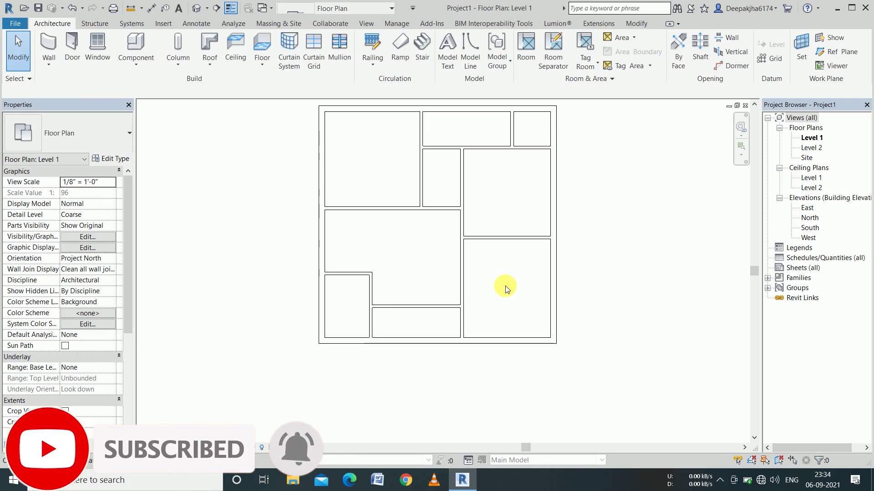
# - Move the wall above the bottom-middle room so the room is 4'-8" deep
pyautogui.click(507, 245)
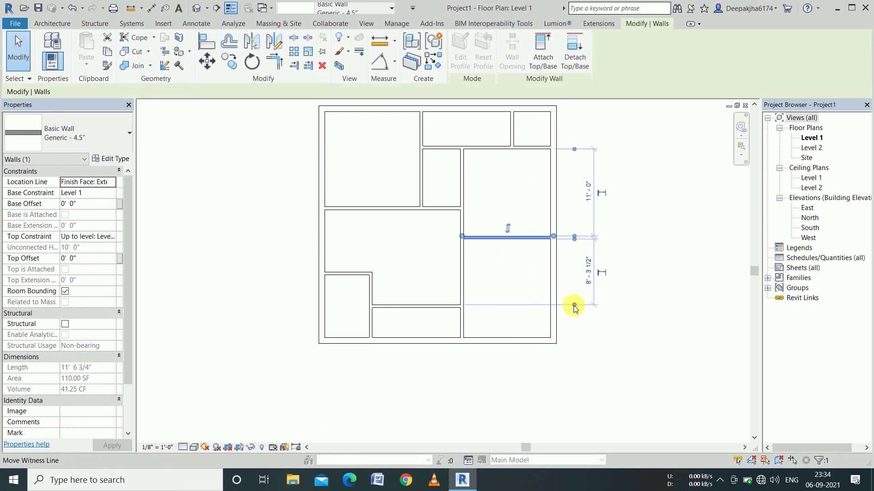
pyautogui.moveTo(573, 305); pyautogui.dragTo(534, 337)
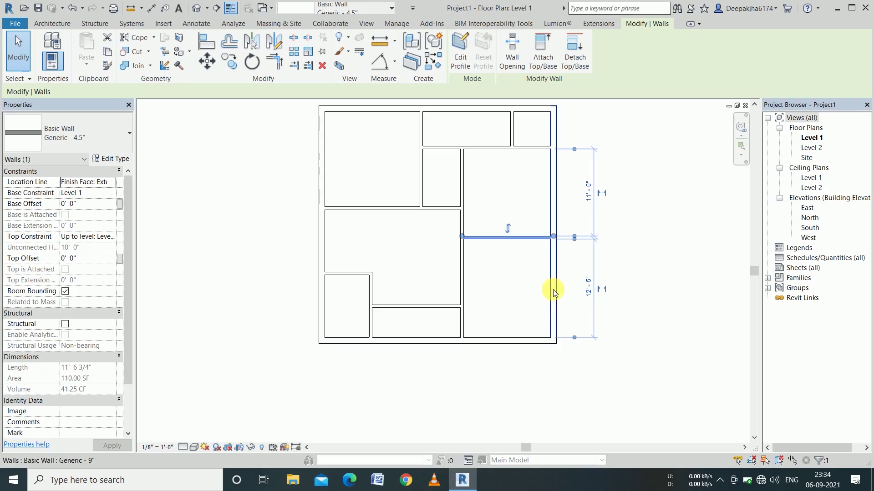
pyautogui.click(463, 269)
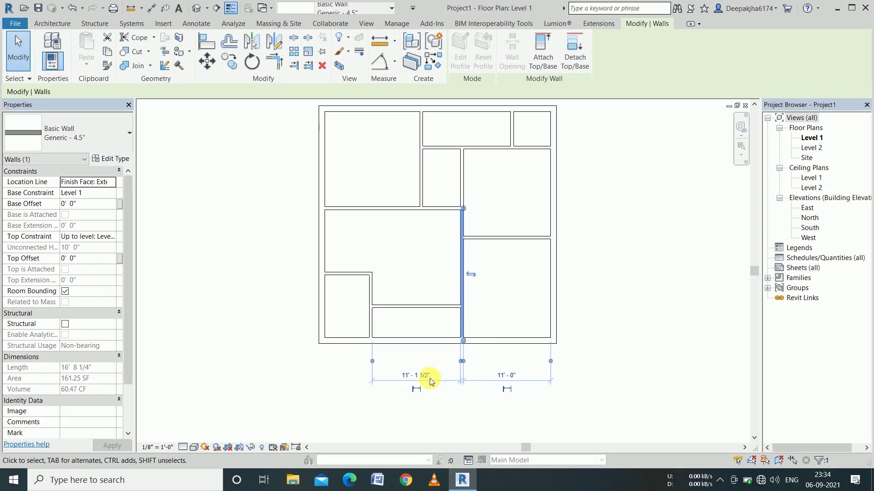
pyautogui.click(335, 370)
pyautogui.click(398, 305)
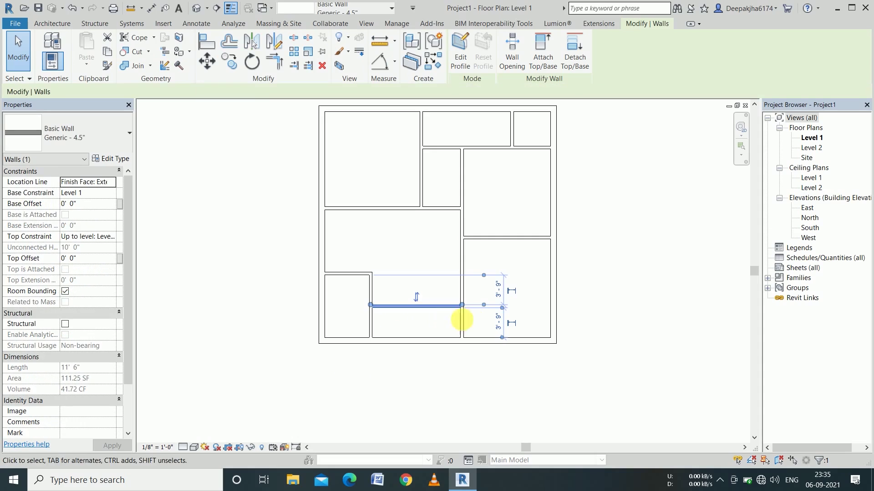
pyautogui.click(498, 326)
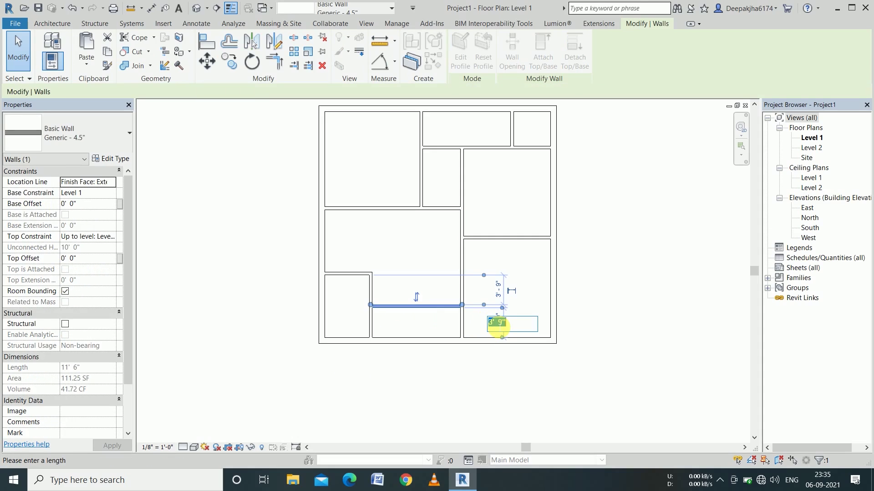
pyautogui.write("4'8")
pyautogui.press('Return')
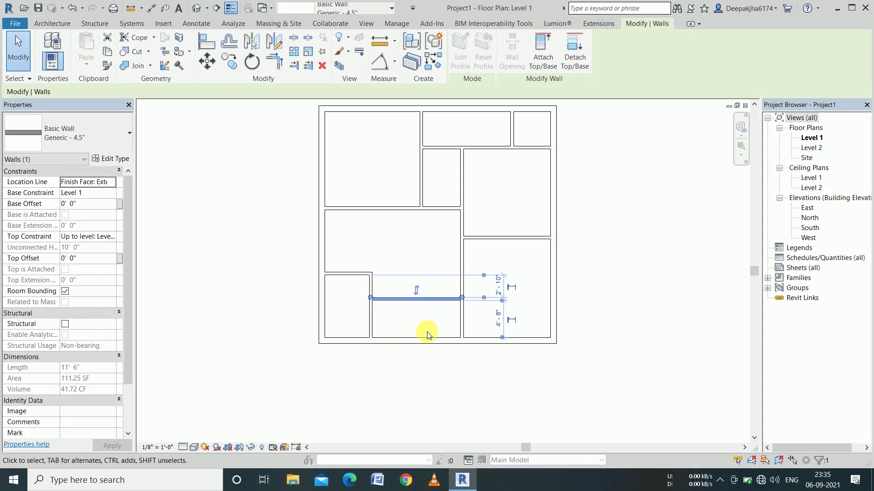
# - Move the wall between the bottom-left rooms so the bottom-middle room is 9'-8" wide
pyautogui.click(372, 319)
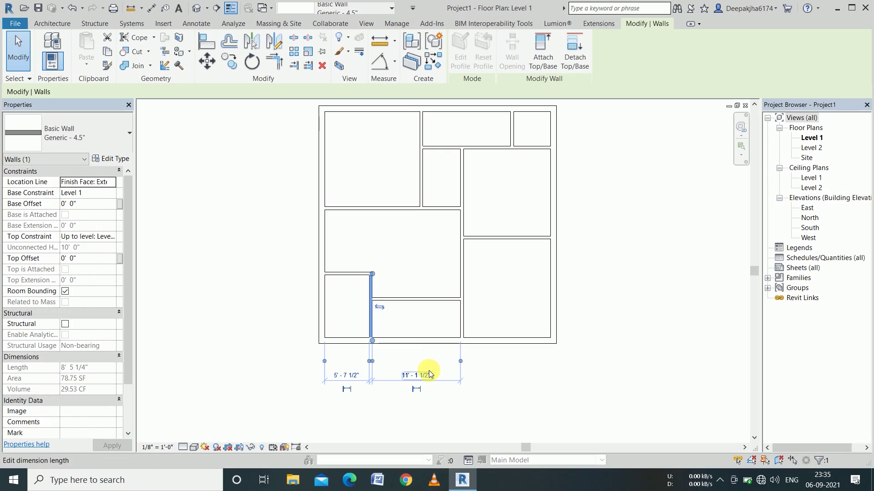
pyautogui.click(428, 376)
pyautogui.write('9')
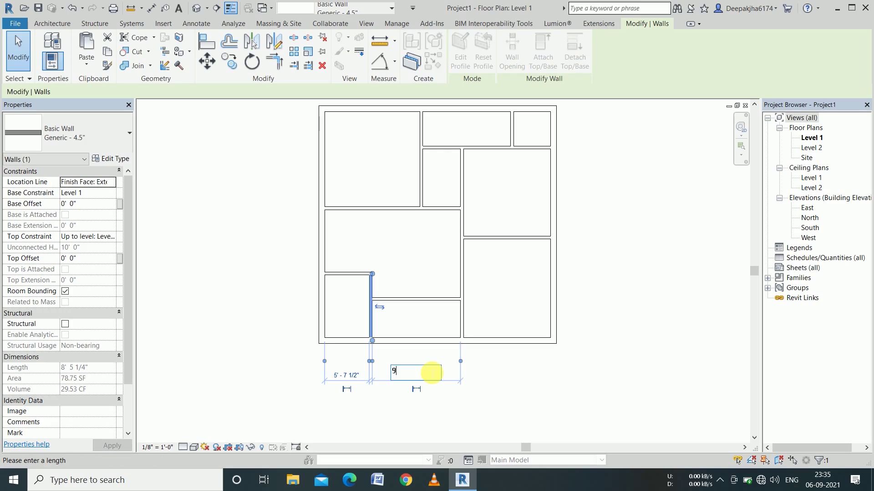
pyautogui.write('\'8"')
pyautogui.press('Return')
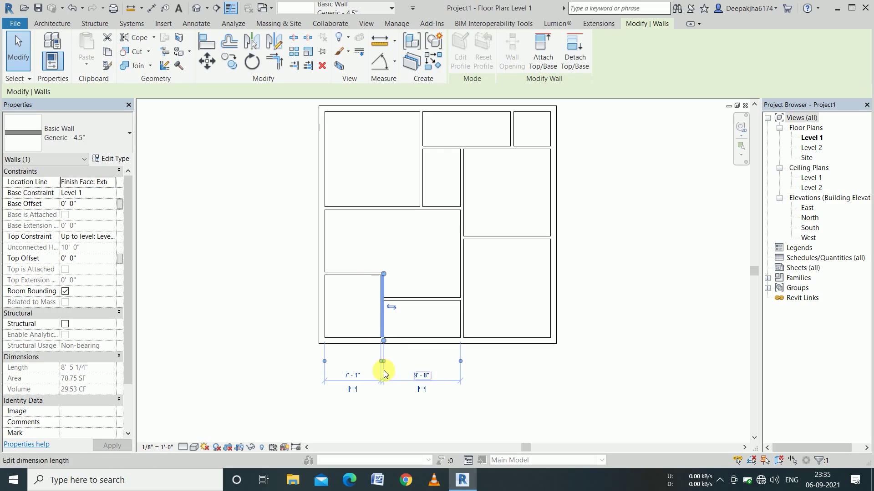
pyautogui.click(348, 304)
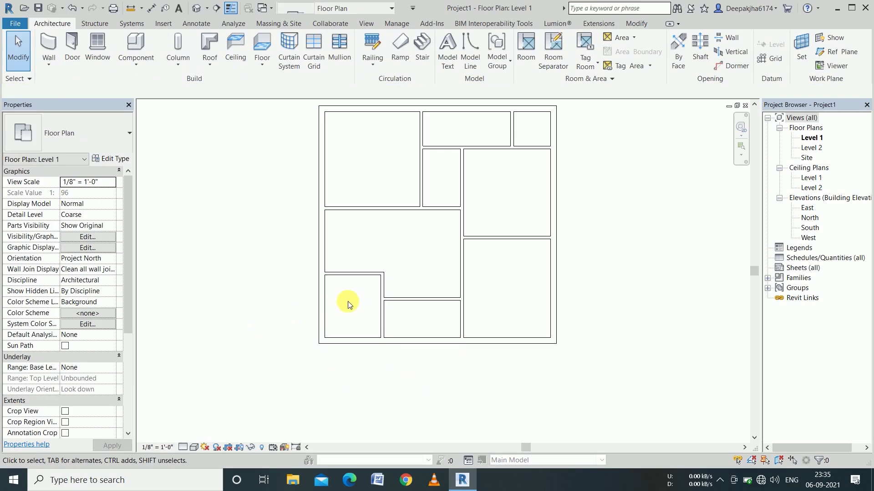
# - Move the wall above the bottom-left room up so it sits 8'-10" from the bottom exterior wall
pyautogui.click(356, 280)
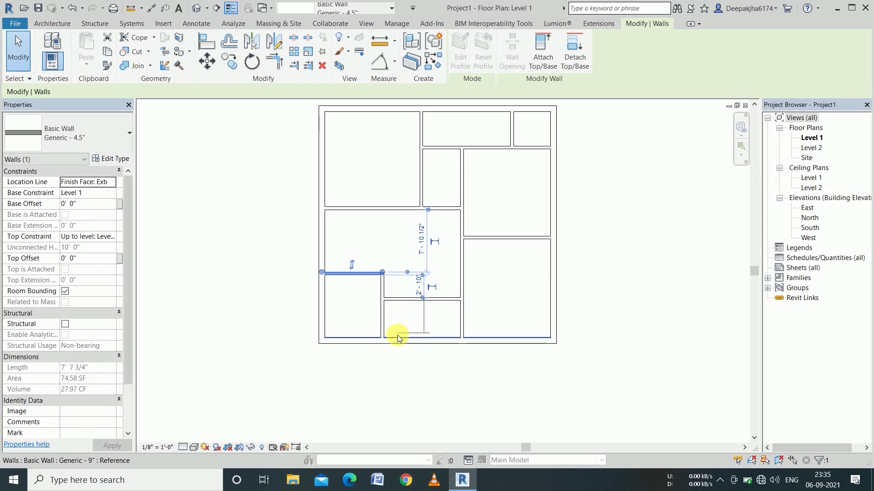
pyautogui.moveTo(424, 299); pyautogui.dragTo(399, 337)
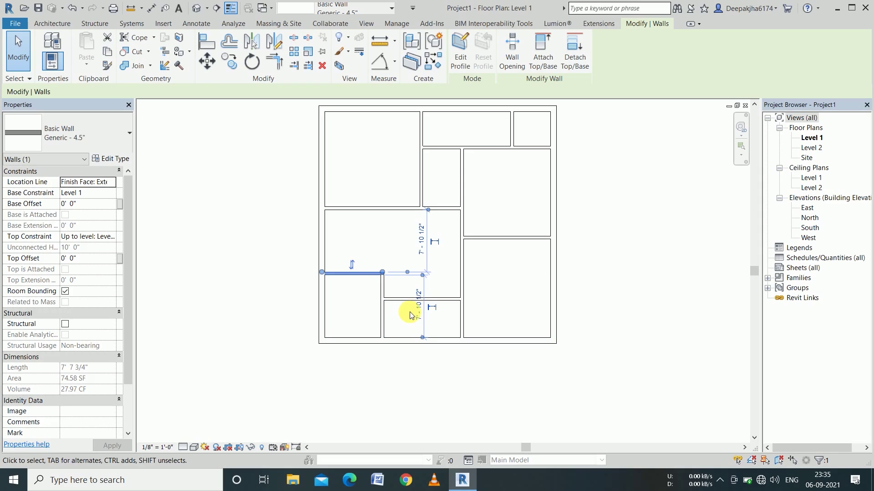
pyautogui.click(416, 314)
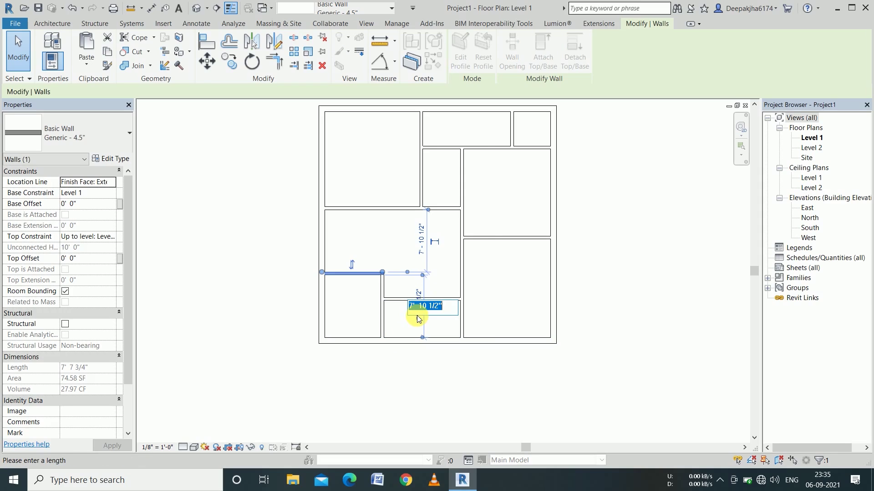
pyautogui.write("8'10")
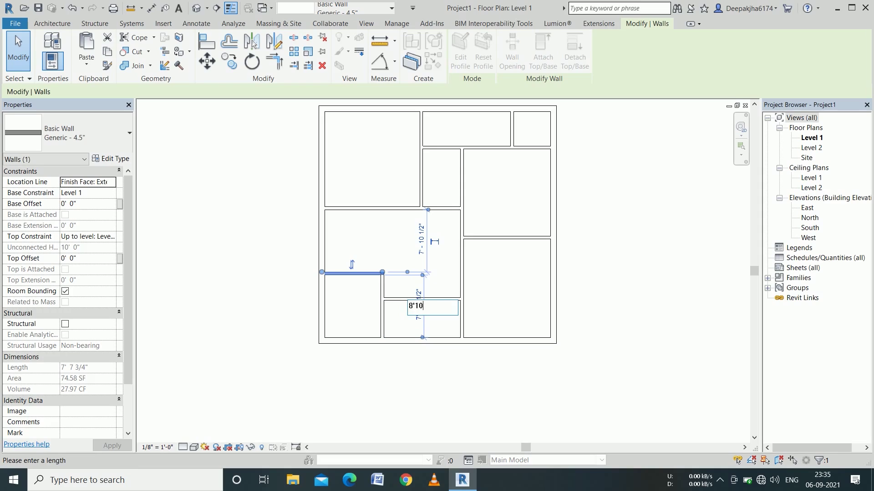
pyautogui.press('Return')
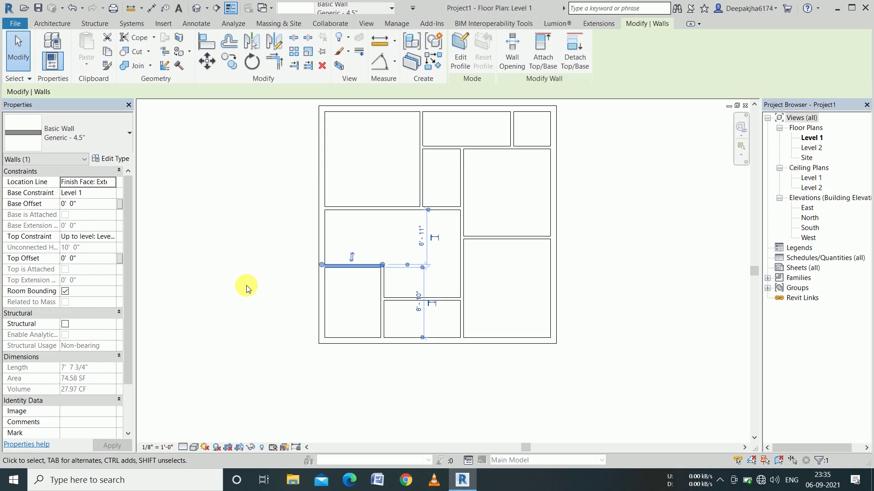
pyautogui.click(247, 288)
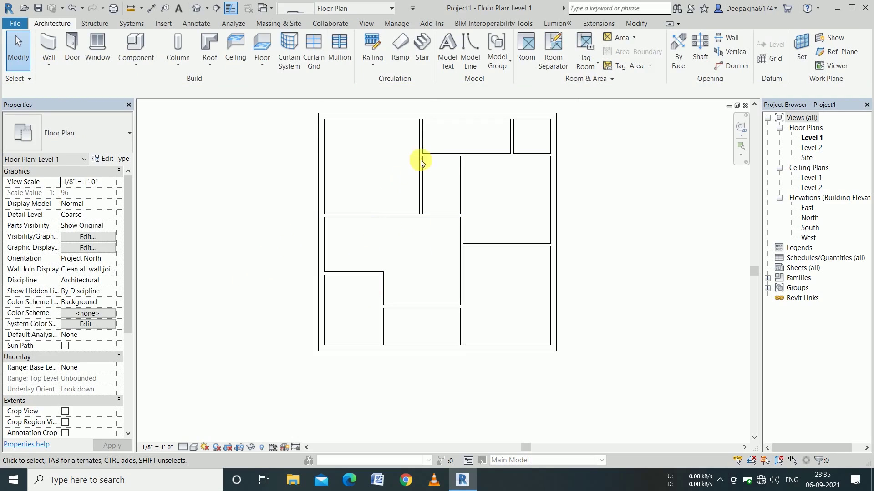
pyautogui.scroll(1, 441, 108)
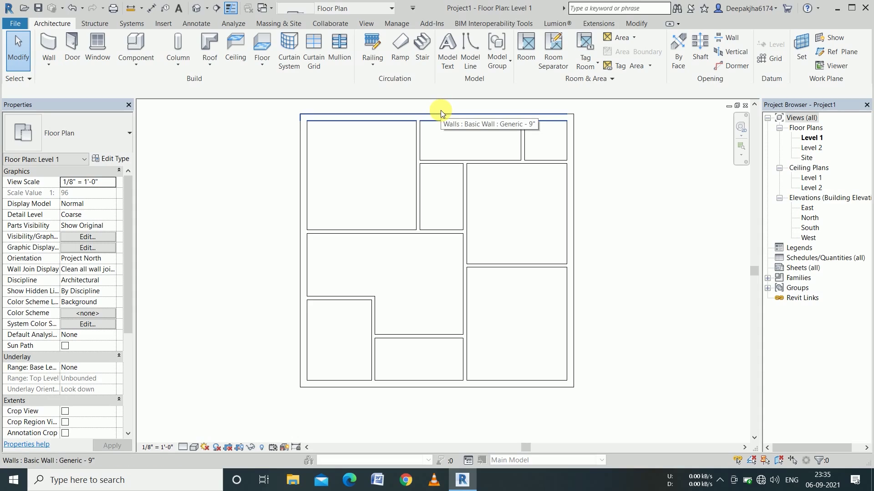
pyautogui.scroll(-1, 389, 228)
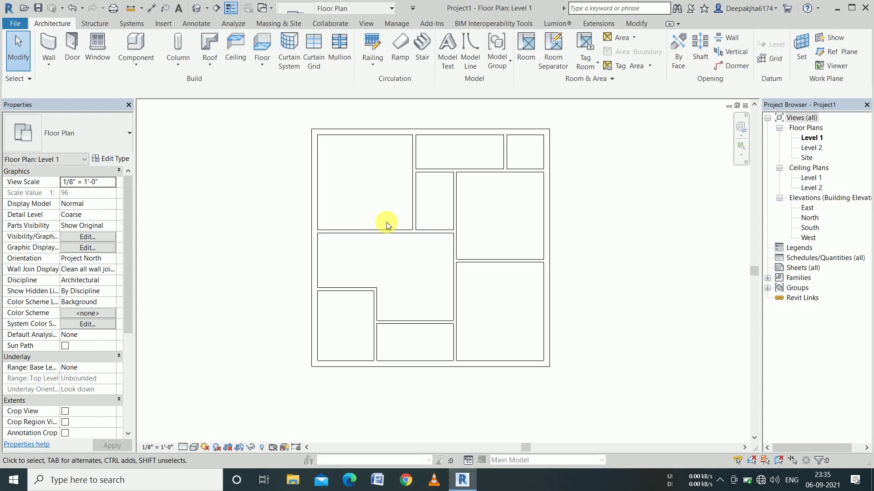
pyautogui.scroll(-1, 386, 225)
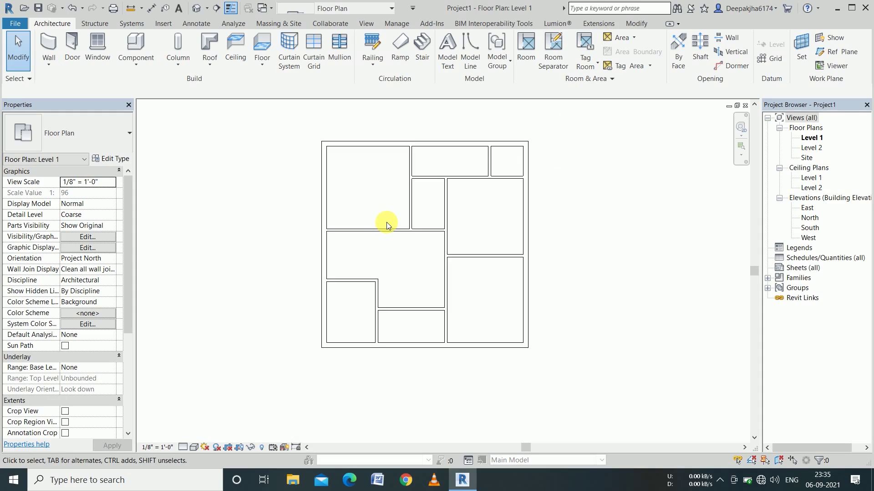
# - Start a sketched stair run and draw the first vertical riser line
pyautogui.click(424, 51)
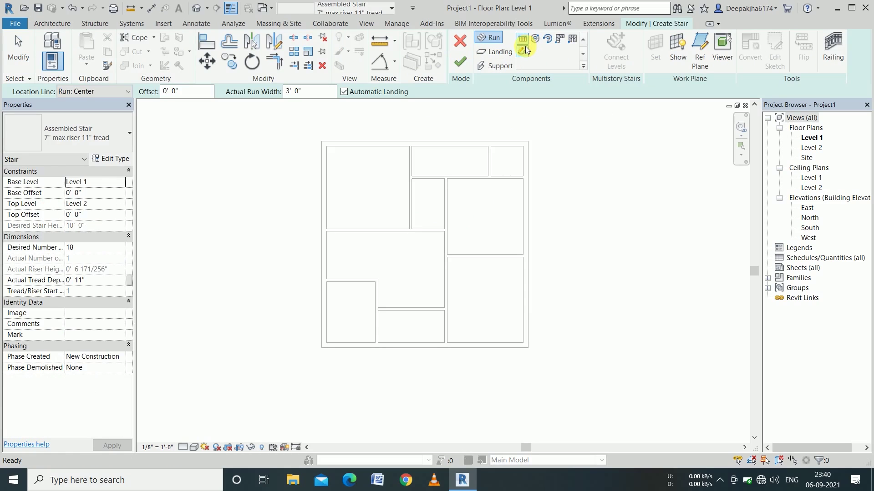
pyautogui.click(523, 51)
pyautogui.scroll(1, 462, 291)
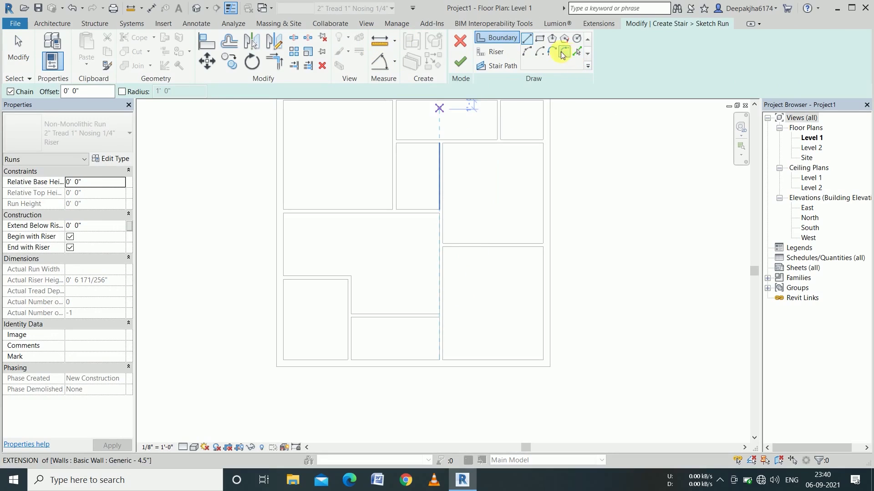
pyautogui.click(494, 51)
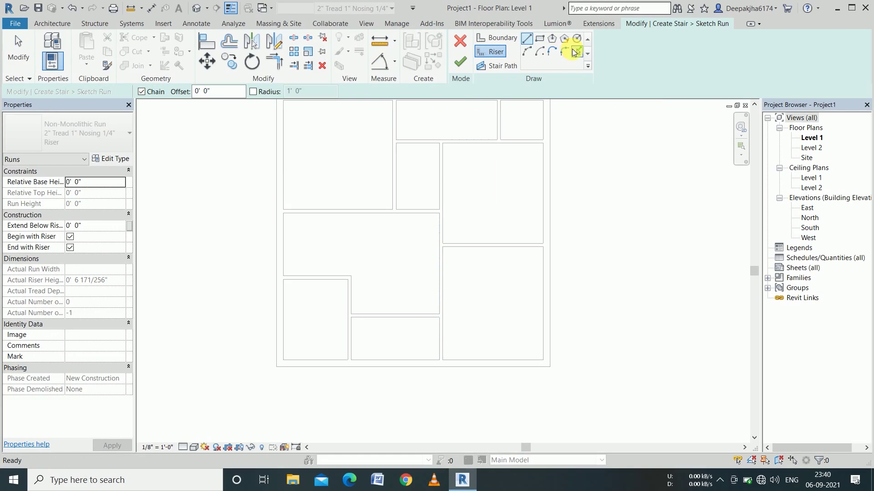
pyautogui.scroll(2, 401, 300)
pyautogui.click(333, 385)
pyautogui.click(333, 257)
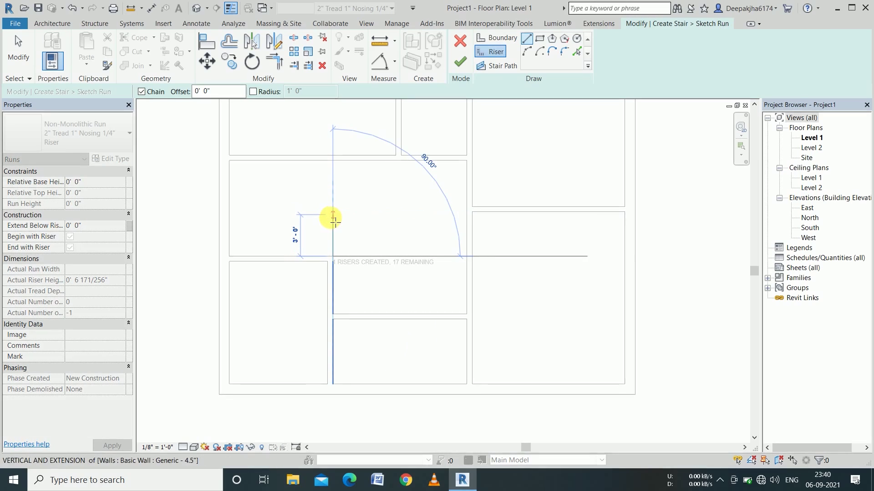
pyautogui.click(333, 215)
# - Add more risers with Pick Lines, each offset 10" from the previous one
pyautogui.click(570, 50)
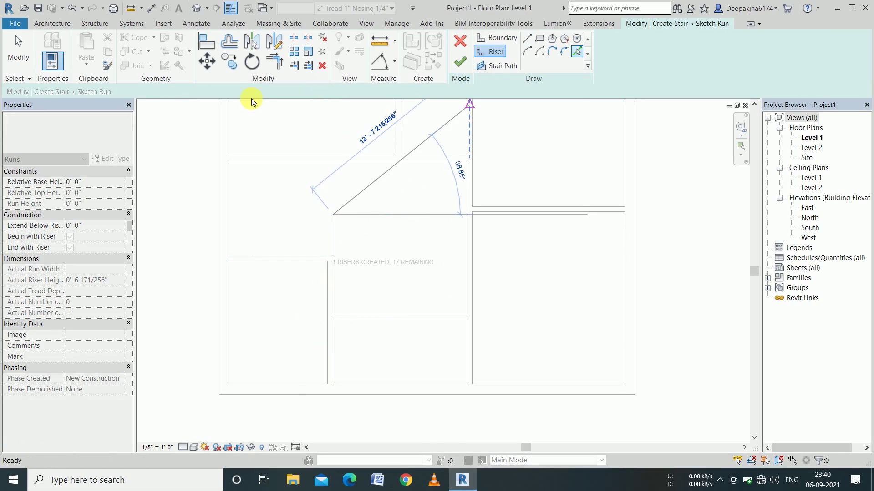
pyautogui.click(195, 92)
pyautogui.moveTo(195, 92); pyautogui.dragTo(163, 93)
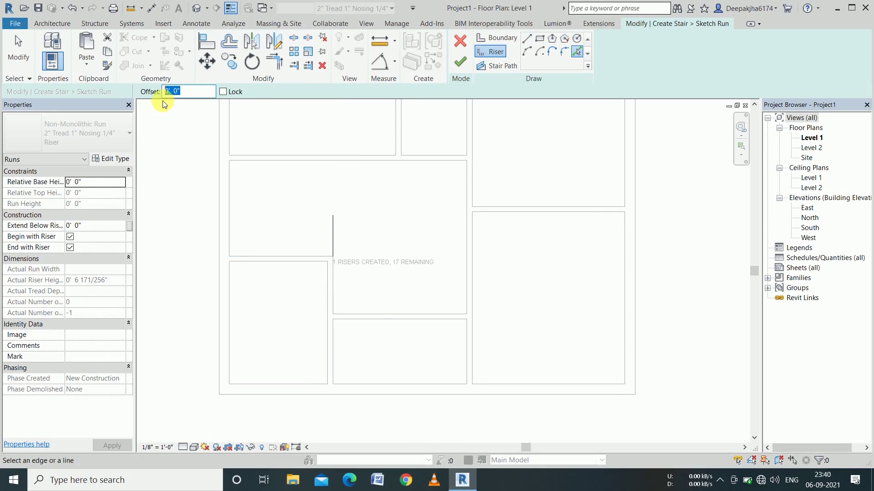
pyautogui.write('1')
pyautogui.press('Return')
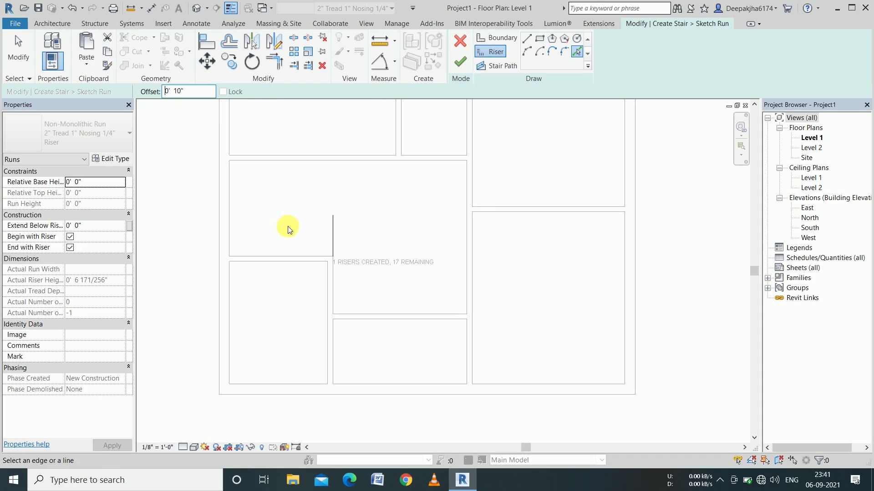
pyautogui.click(319, 235)
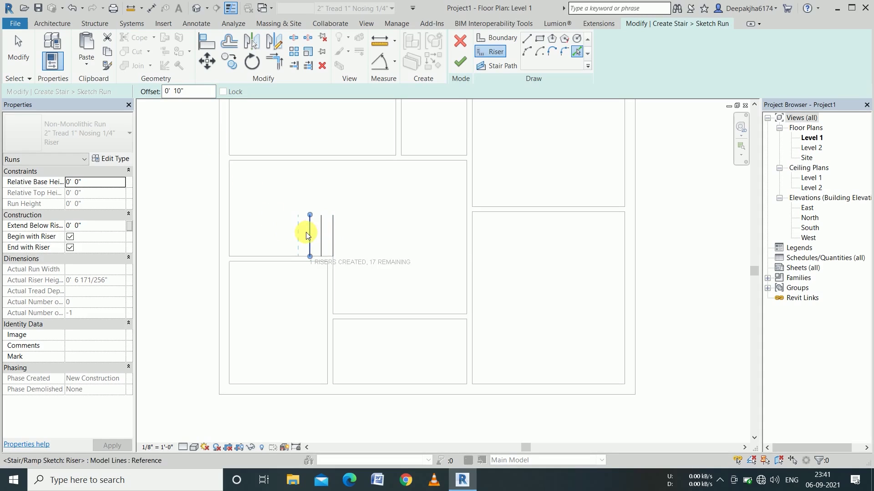
pyautogui.click(297, 234)
pyautogui.click(284, 234)
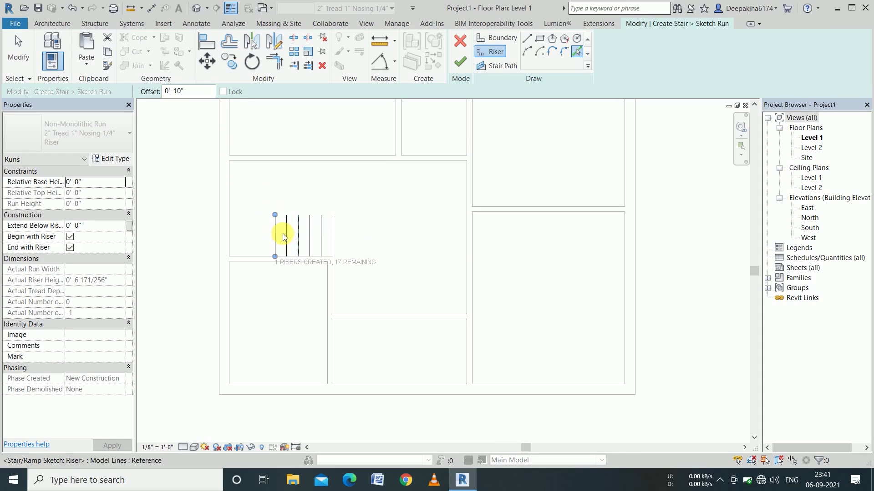
pyautogui.click(272, 235)
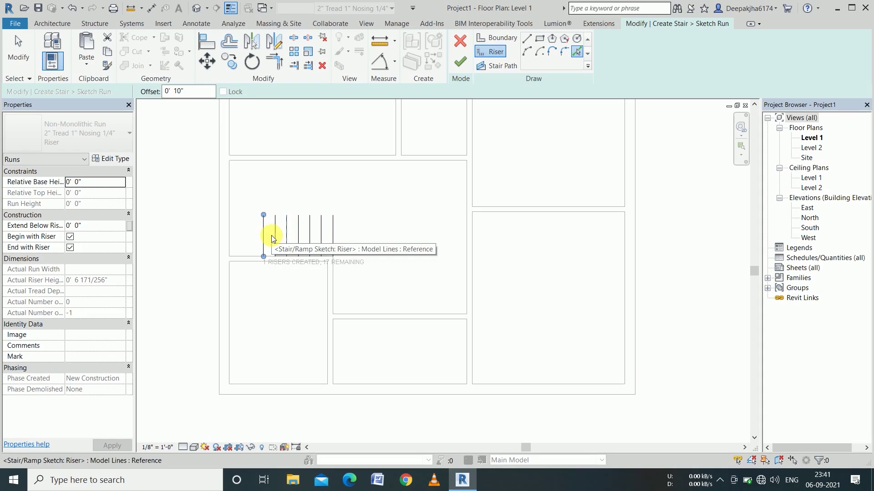
# - Cancel a stray riser line and stretch the last riser's top end to 3'-0"
pyautogui.click(526, 40)
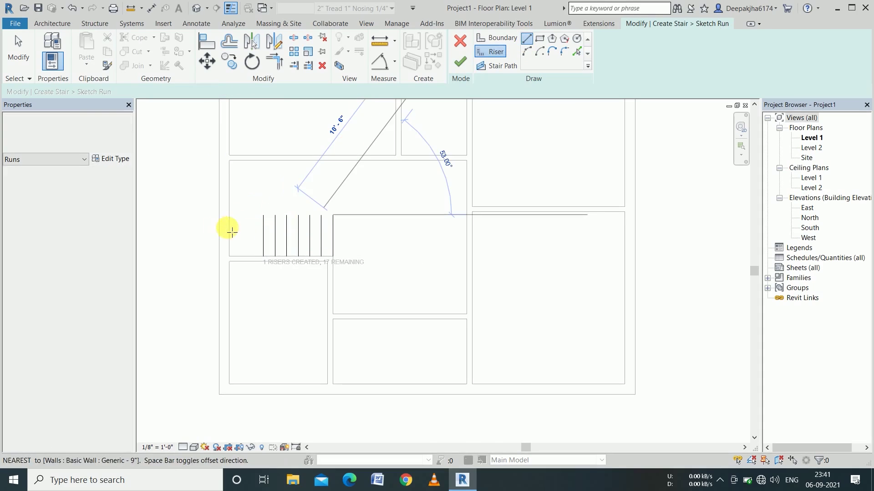
pyautogui.click(264, 215)
pyautogui.press('Escape')
pyautogui.press('Escape')
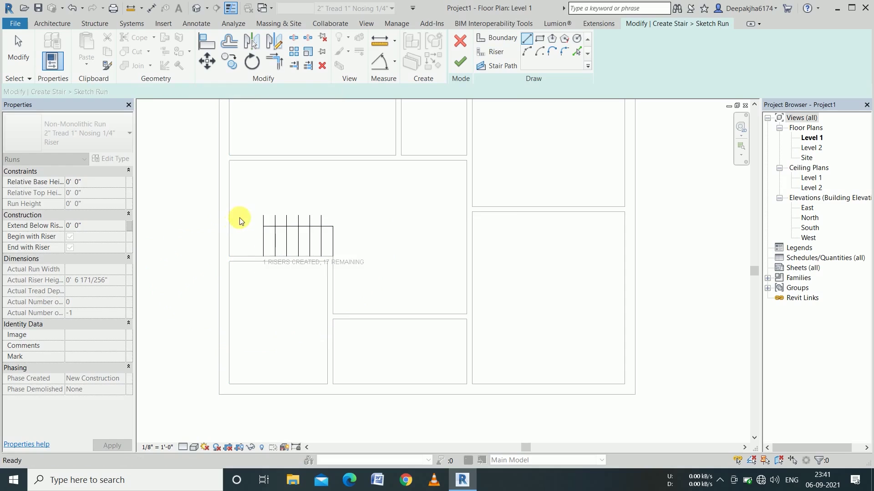
pyautogui.press('Escape')
pyautogui.press('Escape')
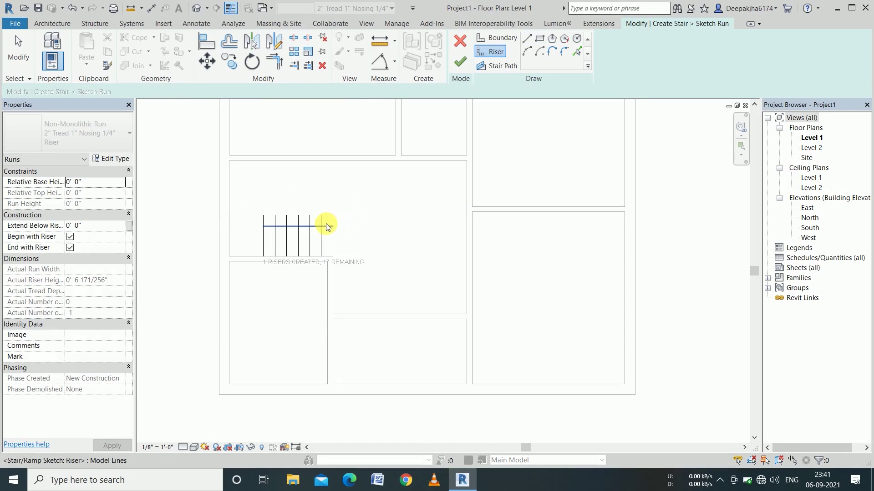
pyautogui.click(326, 224)
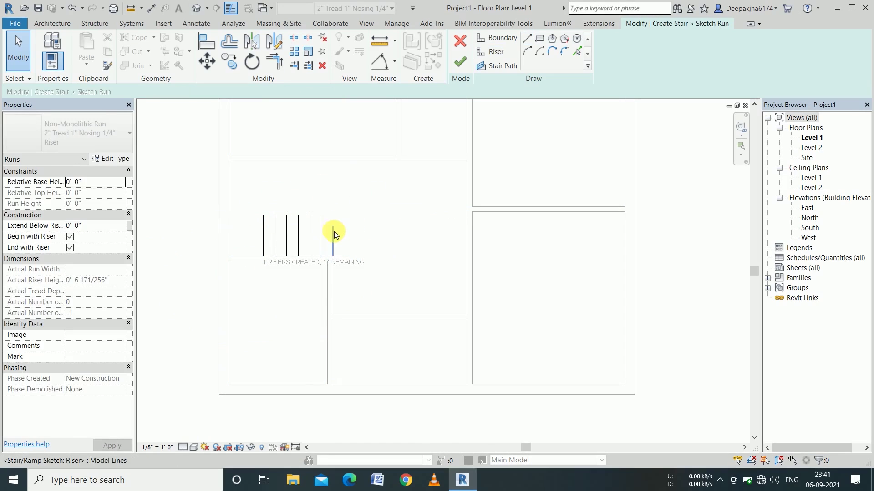
pyautogui.click(333, 230)
pyautogui.moveTo(333, 229); pyautogui.dragTo(333, 215)
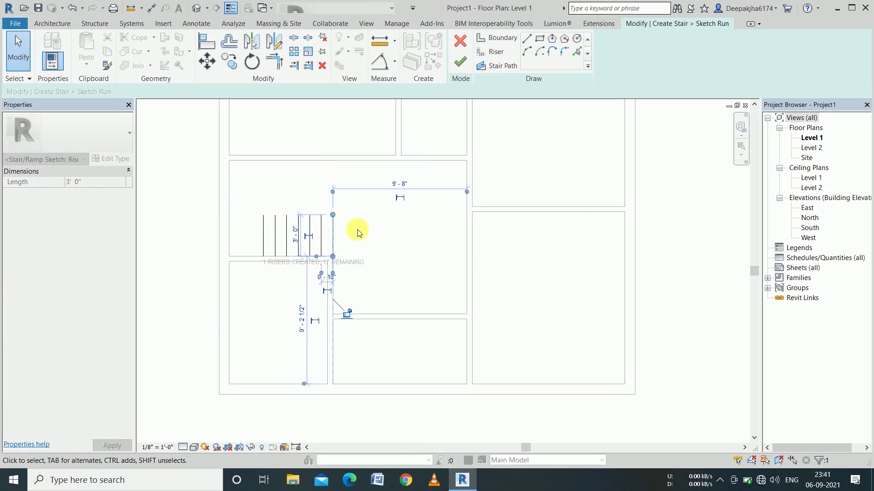
pyautogui.click(373, 235)
# - Draw a diagonal riser and a horizontal riser at the turning corner
pyautogui.click(492, 51)
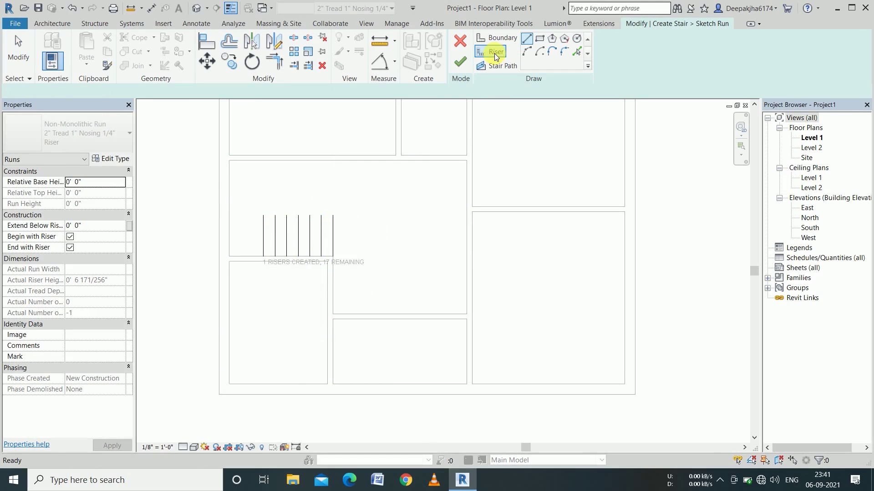
pyautogui.click(526, 40)
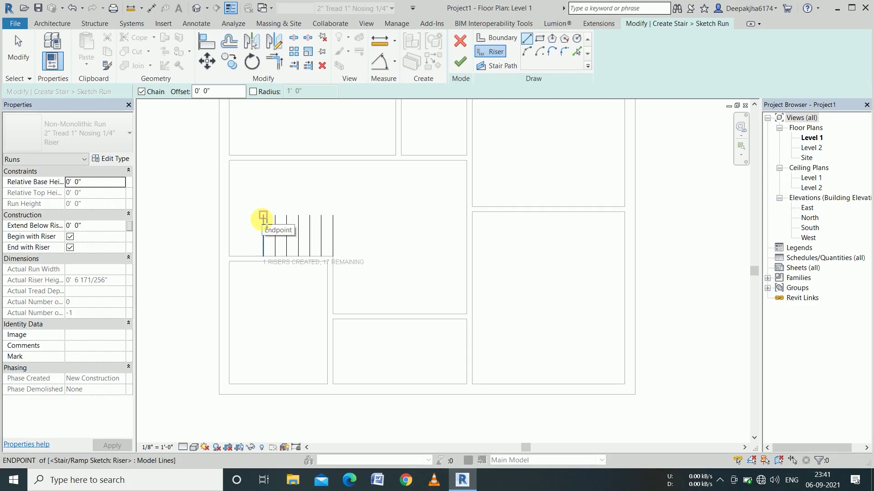
pyautogui.click(263, 216)
pyautogui.click(229, 256)
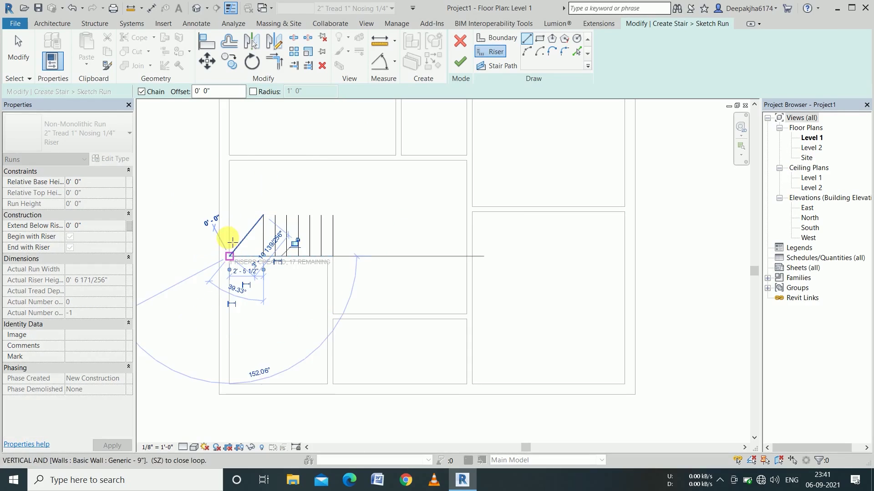
pyautogui.press('Escape')
pyautogui.click(263, 215)
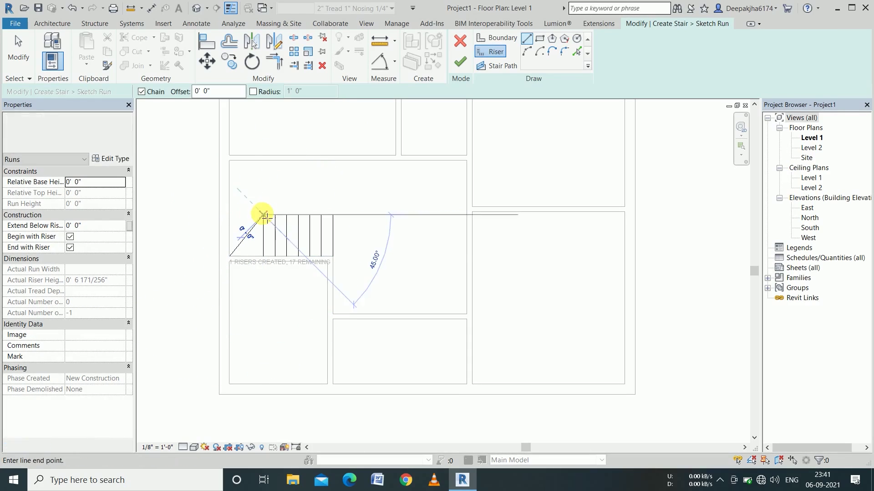
pyautogui.click(229, 215)
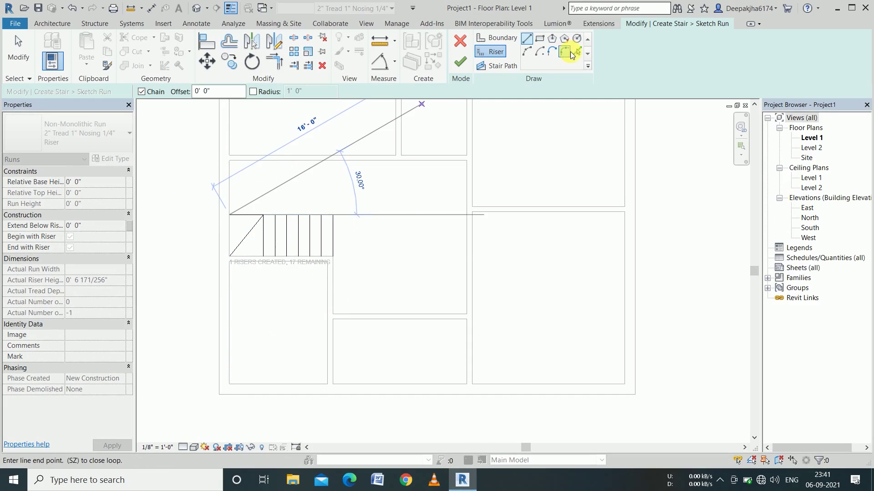
# - Set the Pick Lines offset to 0' 10" and move the top horizontal riser up
pyautogui.click(576, 51)
pyautogui.doubleClick(188, 91)
pyautogui.write('10')
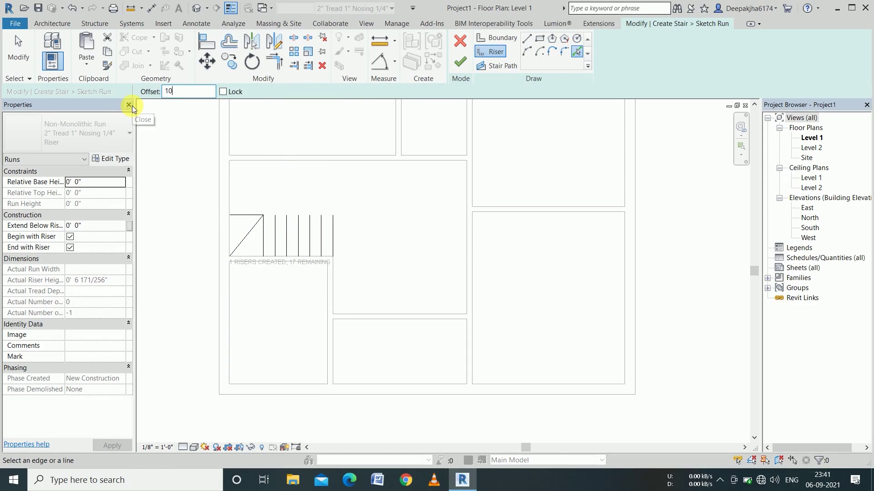
pyautogui.write('"')
pyautogui.press('Return')
pyautogui.click(244, 215)
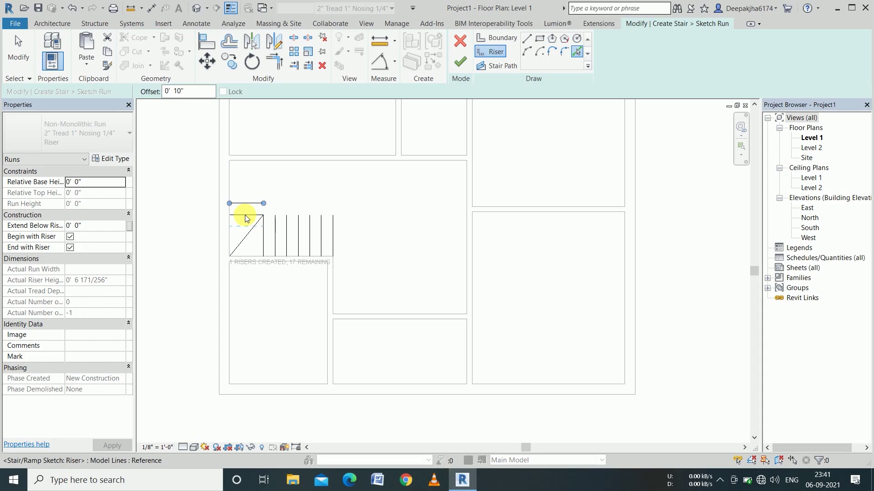
pyautogui.moveTo(244, 215); pyautogui.dragTo(244, 203)
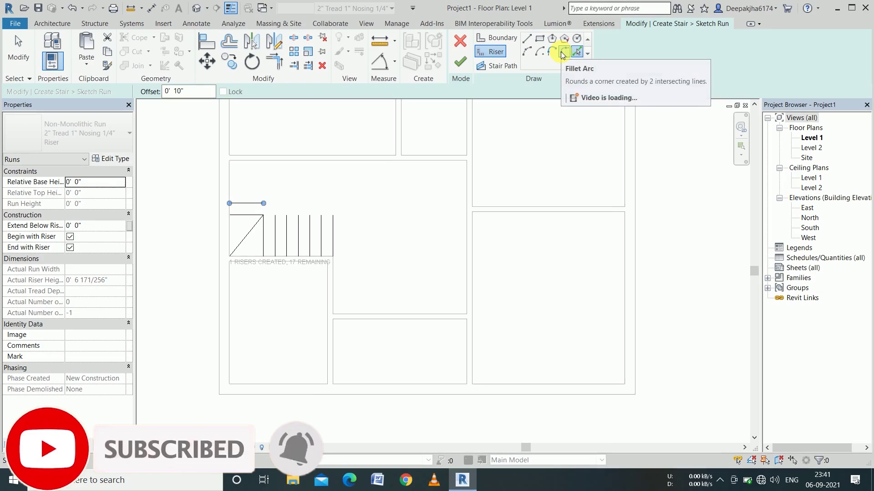
# - Reset the offset to 0 and draw the upper diagonal riser line
pyautogui.click(526, 38)
pyautogui.click(229, 215)
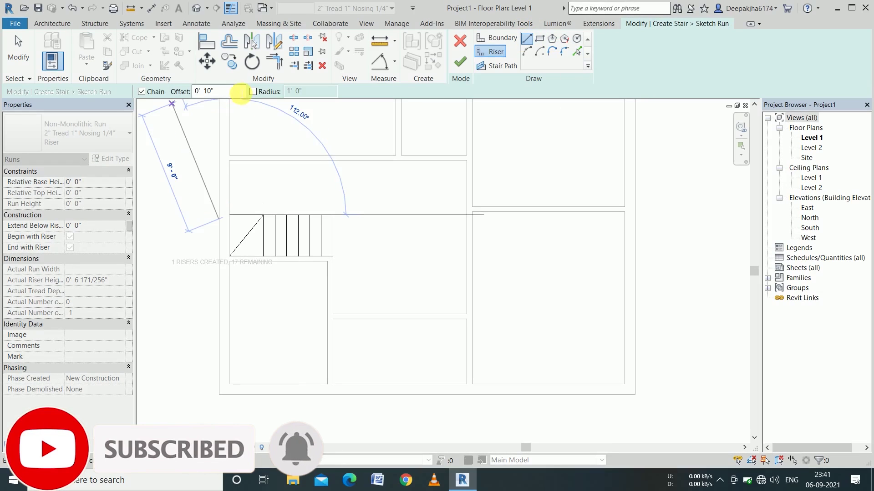
pyautogui.doubleClick(214, 91)
pyautogui.write('0')
pyautogui.press('Return')
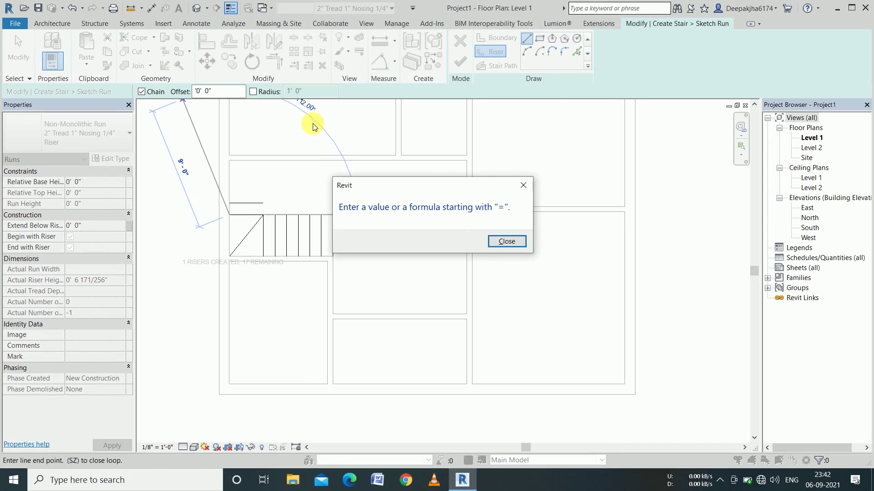
pyautogui.click(506, 242)
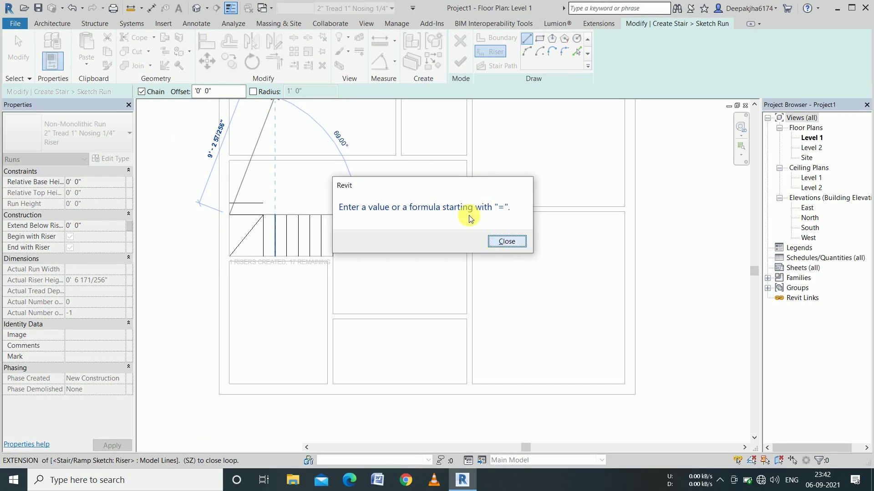
pyautogui.click(507, 242)
pyautogui.write('0')
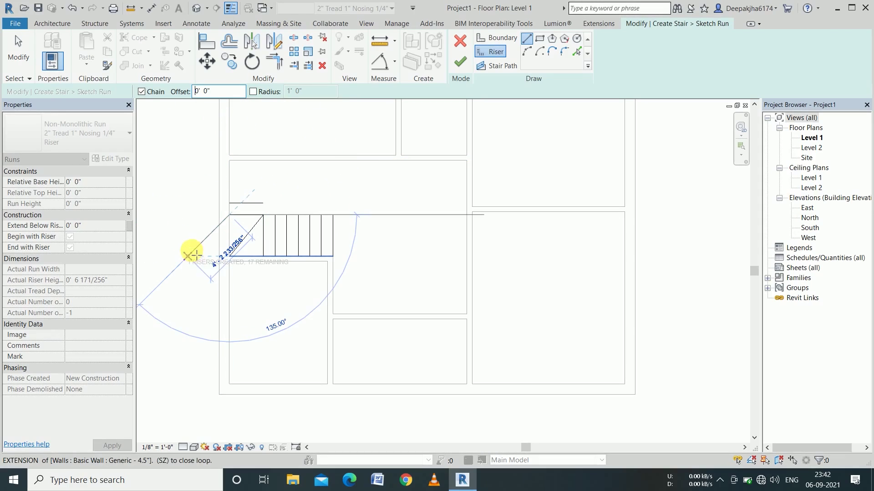
pyautogui.click(263, 181)
pyautogui.press('Escape')
pyautogui.press('Escape')
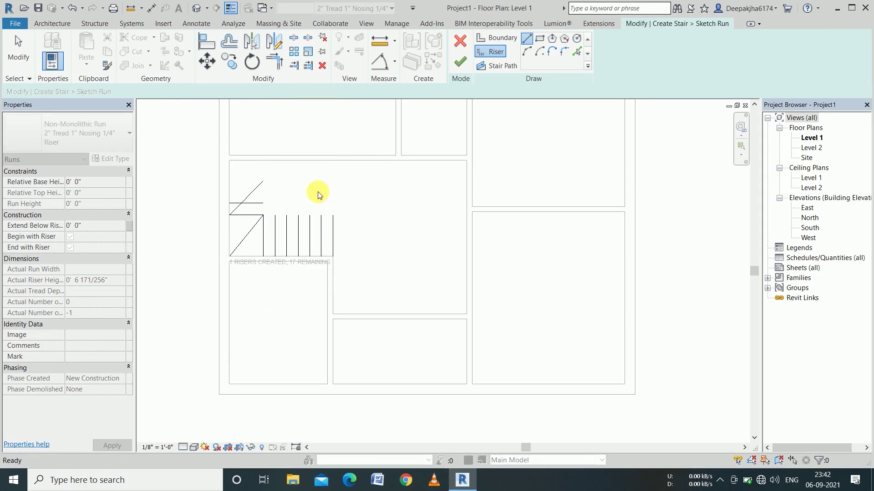
# - Delete the upper diagonal riser and draw a vertical riser above the first run
pyautogui.press('Escape')
pyautogui.click(255, 190)
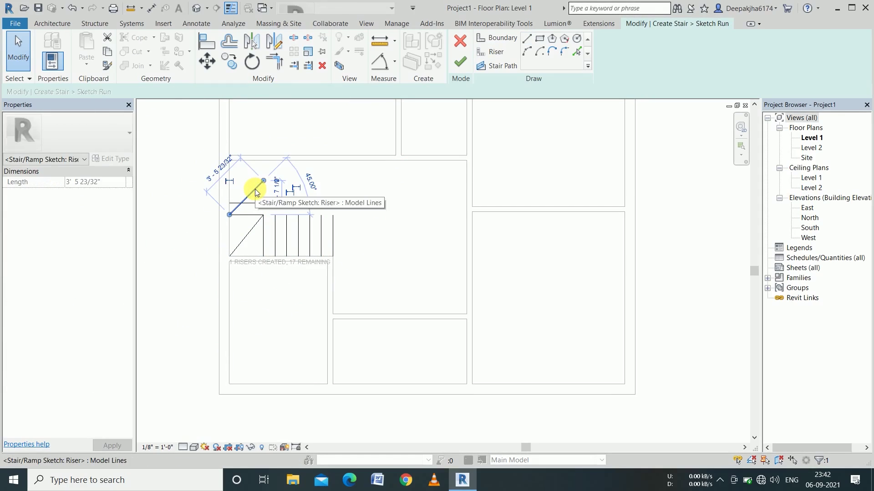
pyautogui.press('Delete')
pyautogui.click(487, 56)
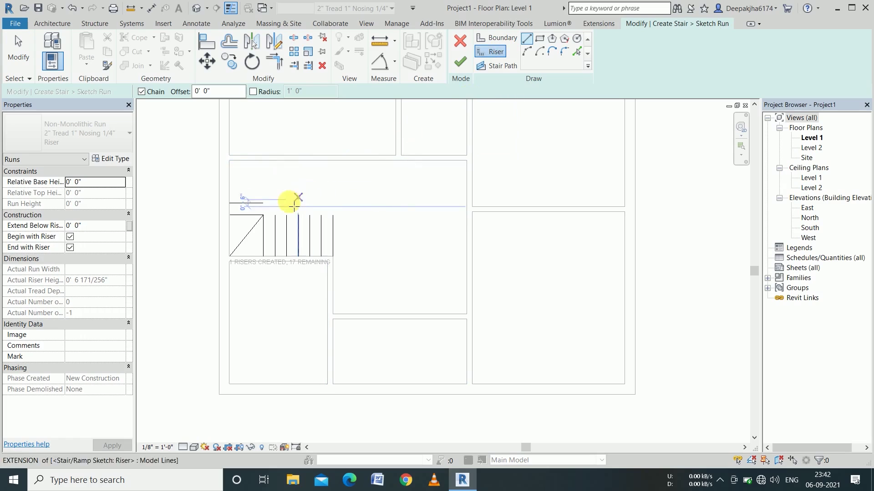
pyautogui.click(263, 203)
pyautogui.click(273, 161)
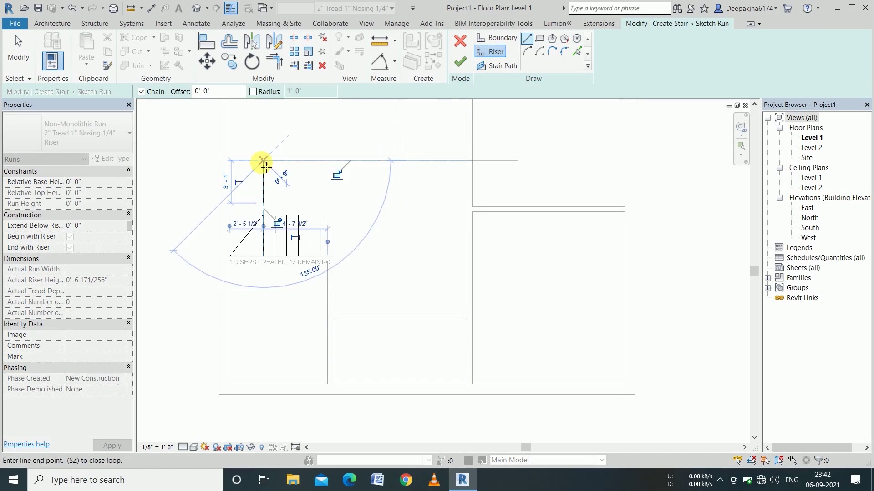
# - Add four upper-run risers spaced 0' 10" apart with Pick Lines
pyautogui.click(575, 52)
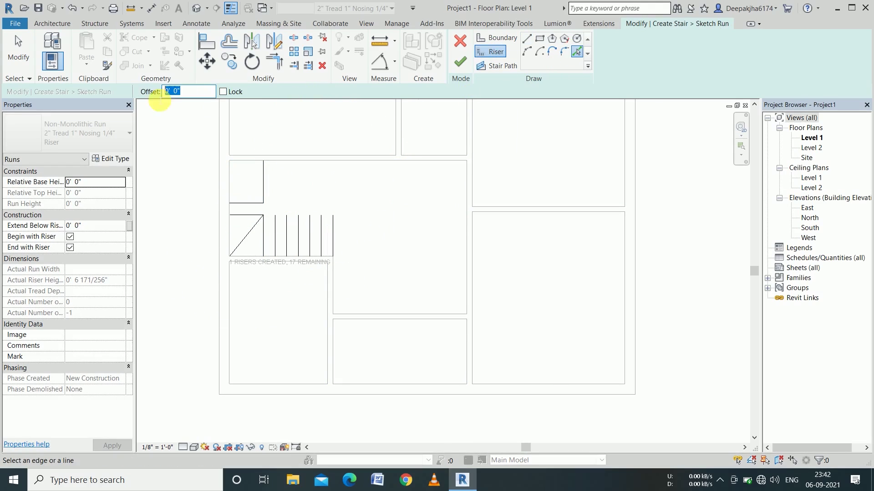
pyautogui.write("'")
pyautogui.press('Return')
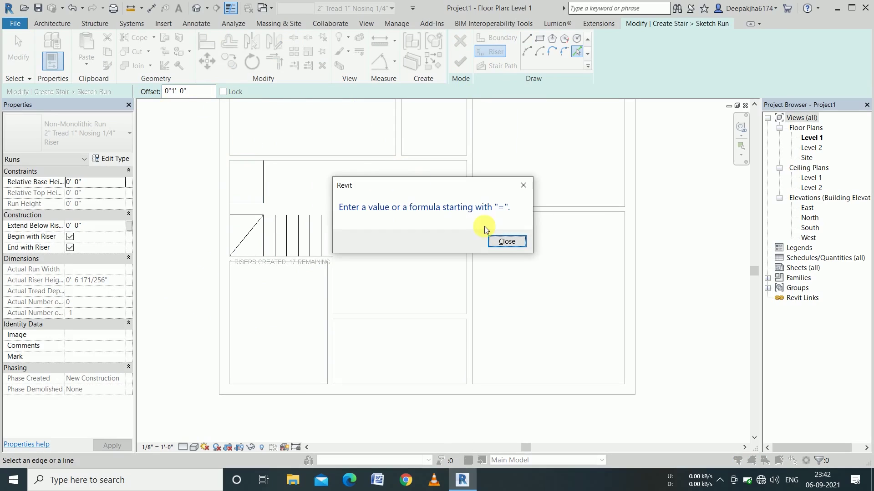
pyautogui.click(491, 241)
pyautogui.press('Home')
pyautogui.press('Right')
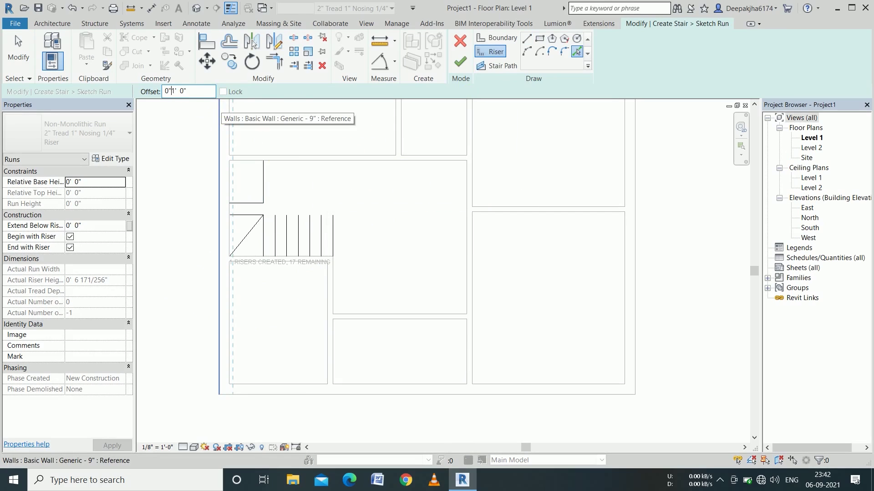
pyautogui.write('1')
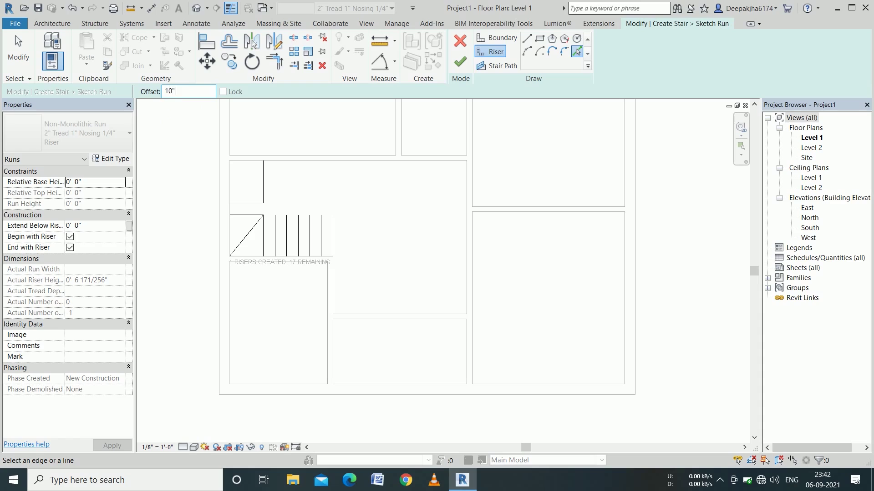
pyautogui.click(265, 181)
pyautogui.click(288, 190)
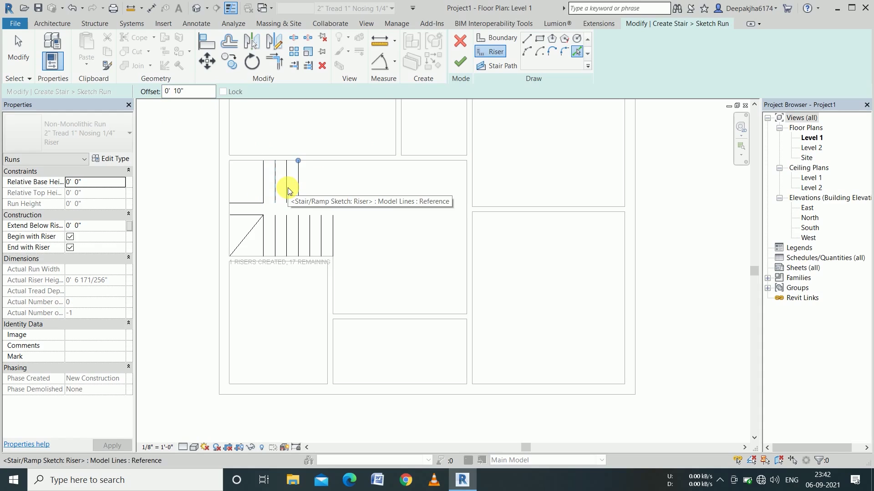
pyautogui.click(299, 188)
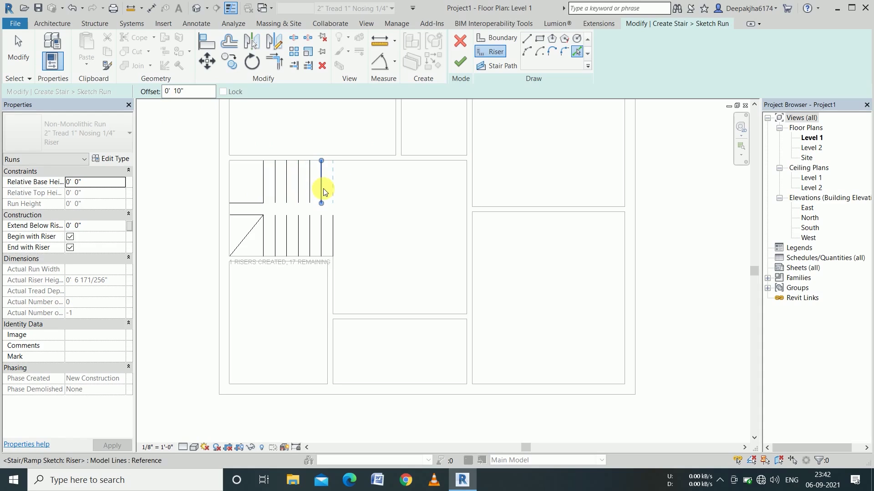
pyautogui.click(323, 189)
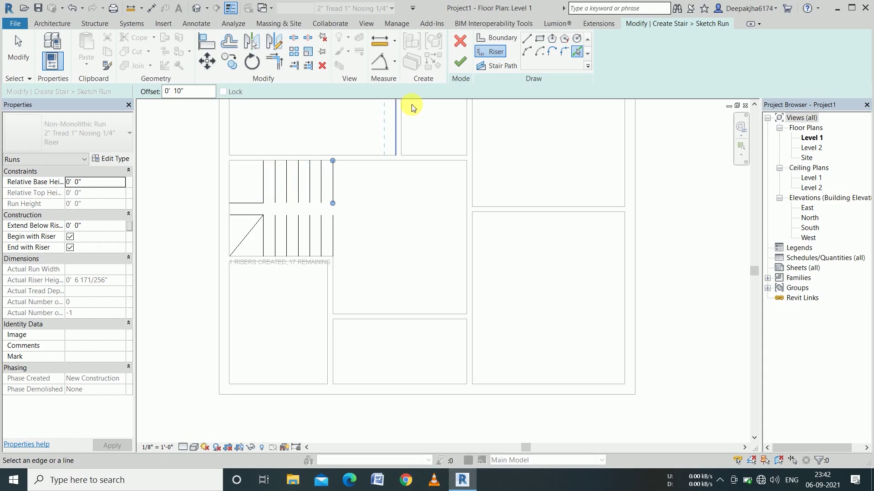
# - Sketch the stair boundaries: middle divider plus bottom, left and top edges
pyautogui.click(503, 36)
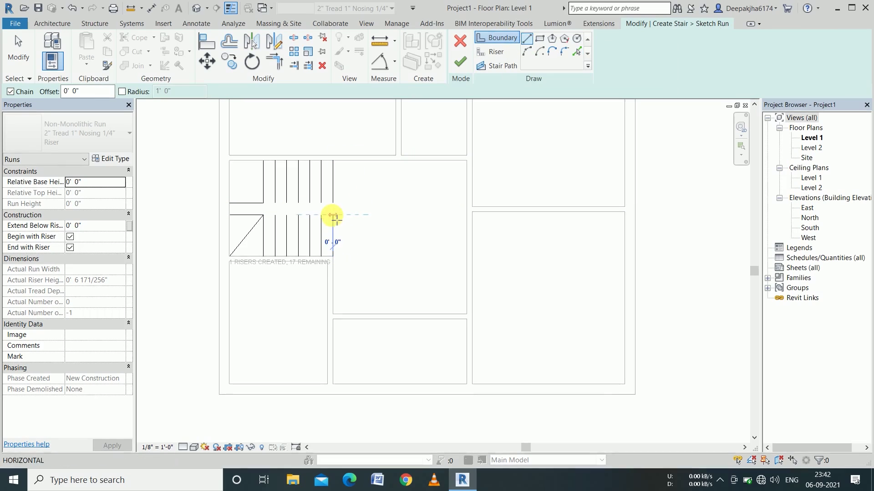
pyautogui.click(265, 216)
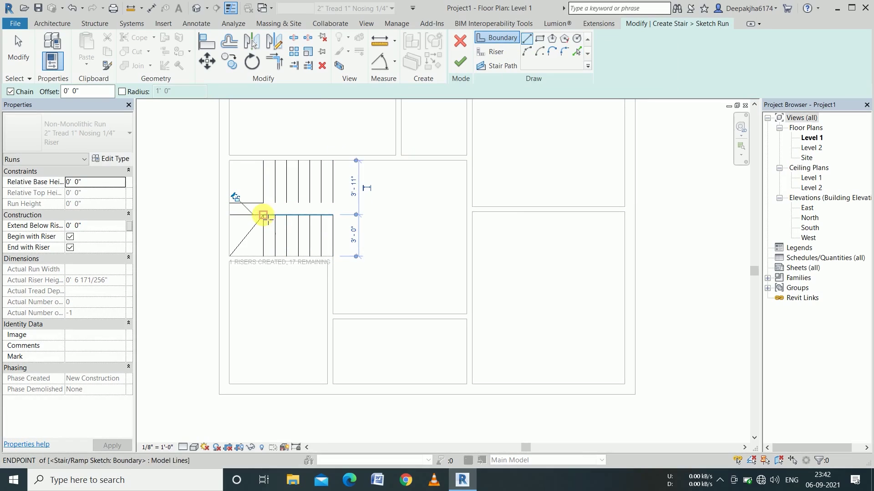
pyautogui.press('Escape')
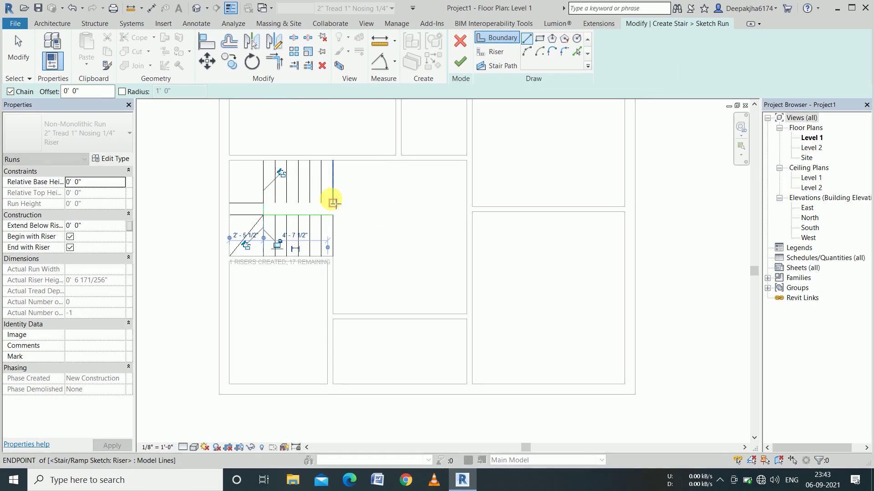
pyautogui.click(263, 203)
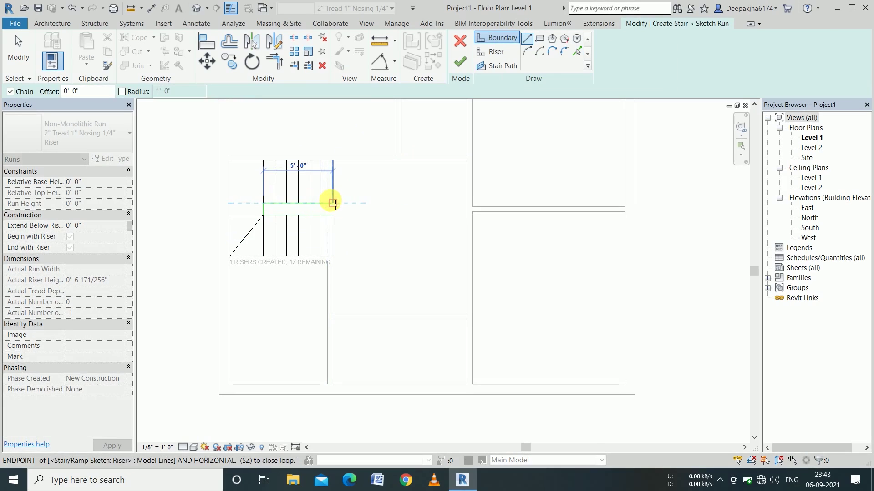
pyautogui.click(333, 203)
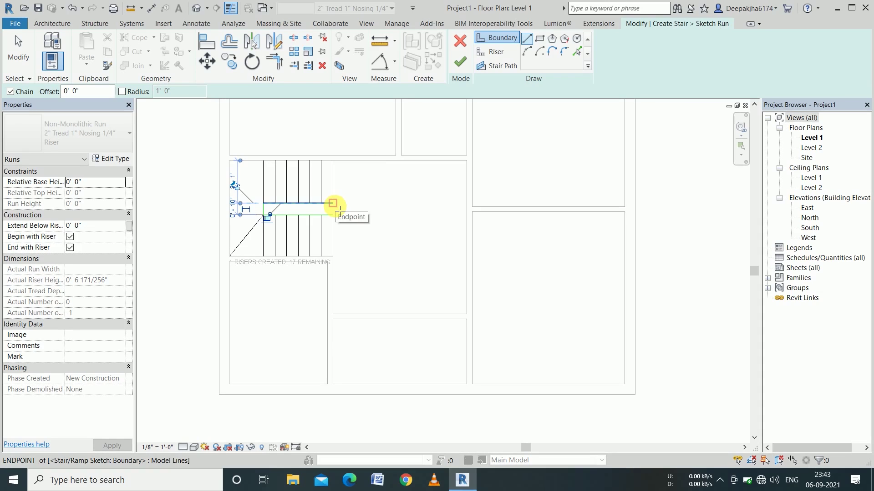
pyautogui.press('Escape')
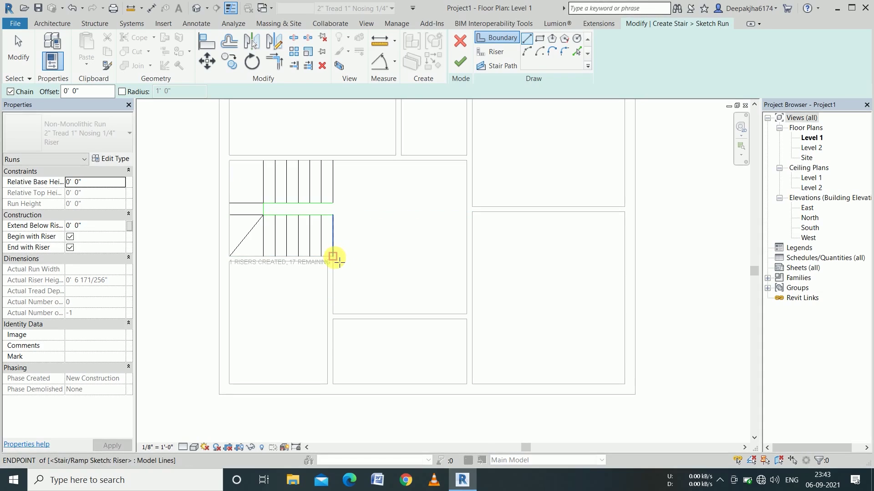
pyautogui.click(333, 256)
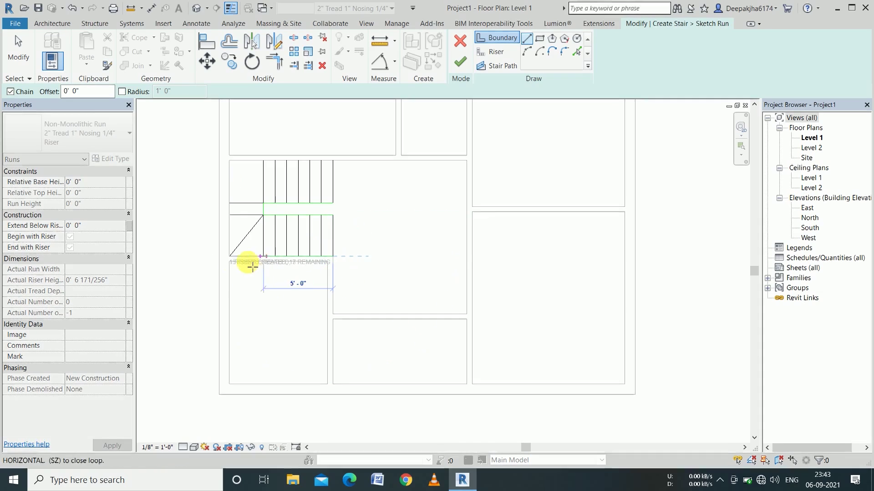
pyautogui.click(229, 257)
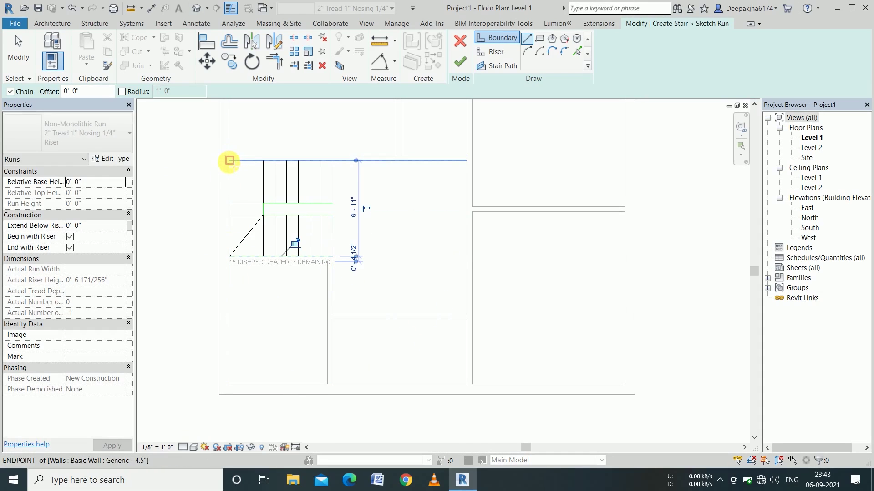
pyautogui.click(230, 160)
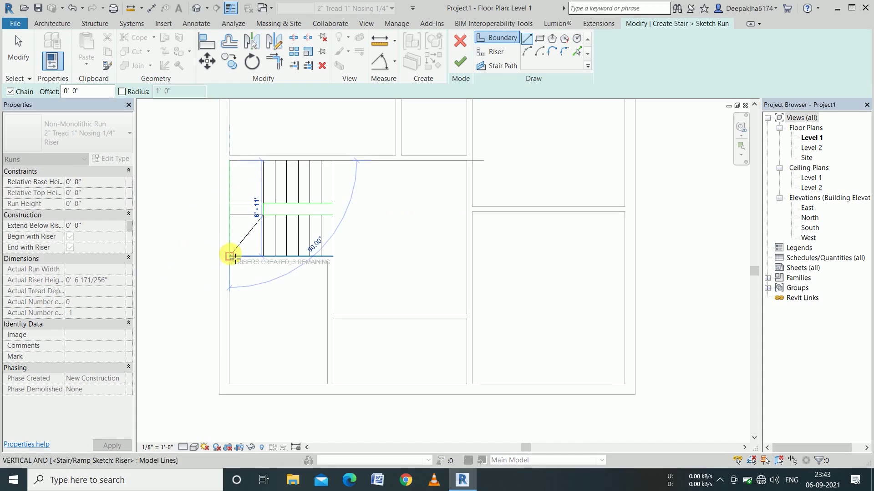
pyautogui.click(229, 161)
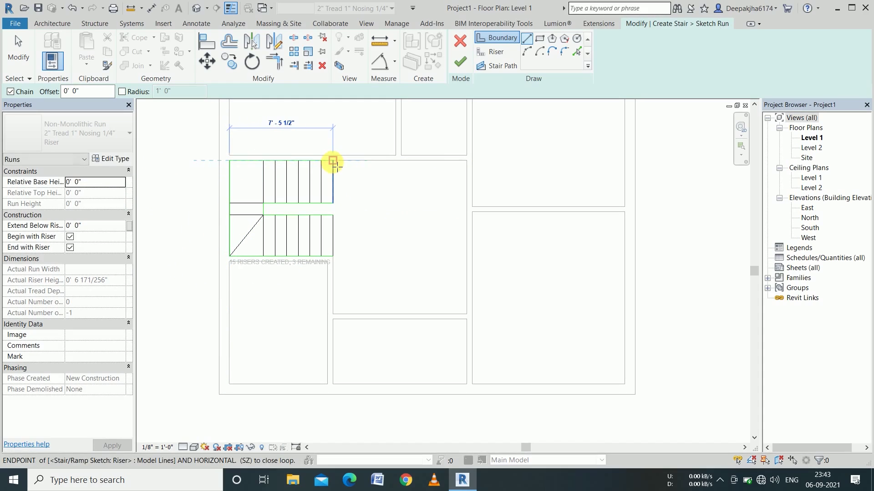
pyautogui.click(333, 161)
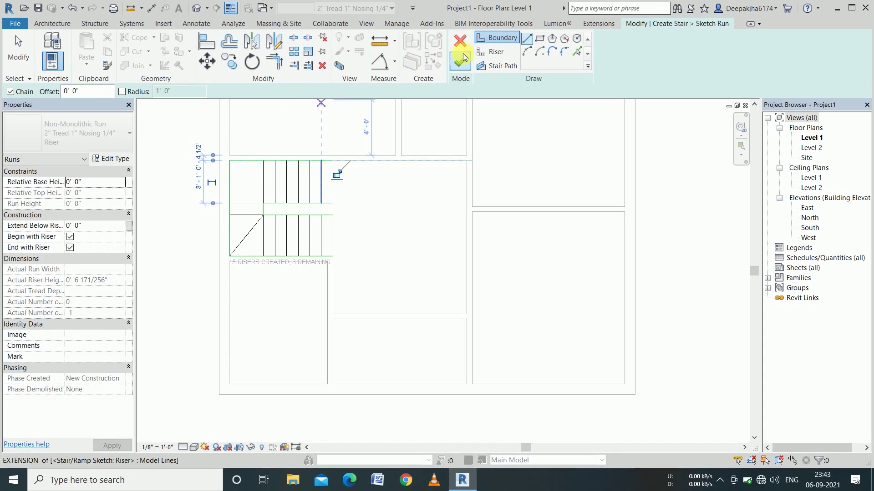
# - Draw the stair path through the riser midpoints and finish the sketched run
pyautogui.click(497, 65)
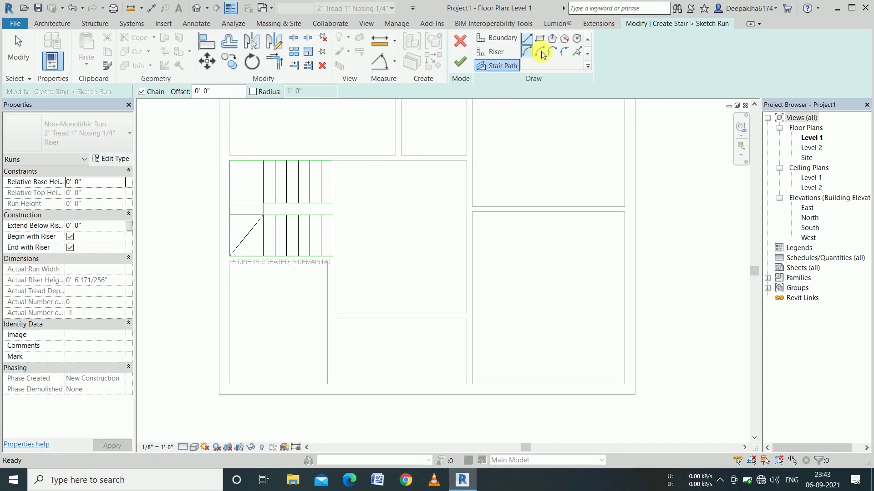
pyautogui.click(332, 236)
pyautogui.click(248, 237)
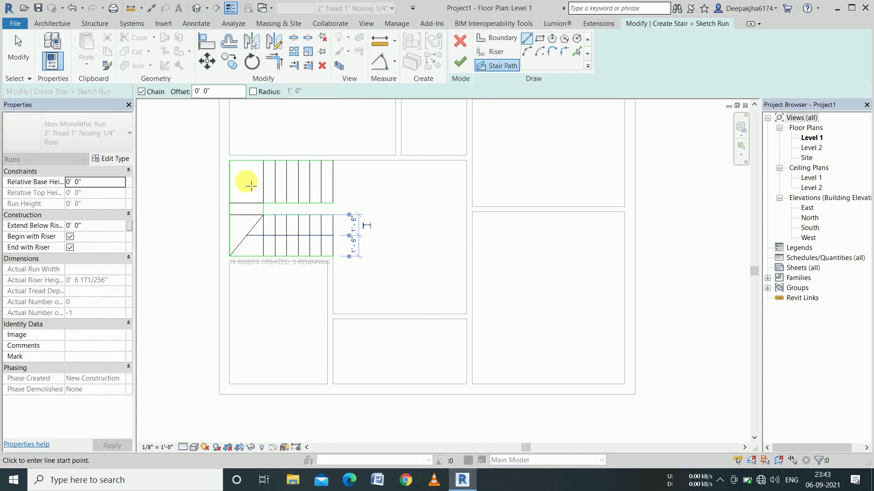
pyautogui.click(247, 184)
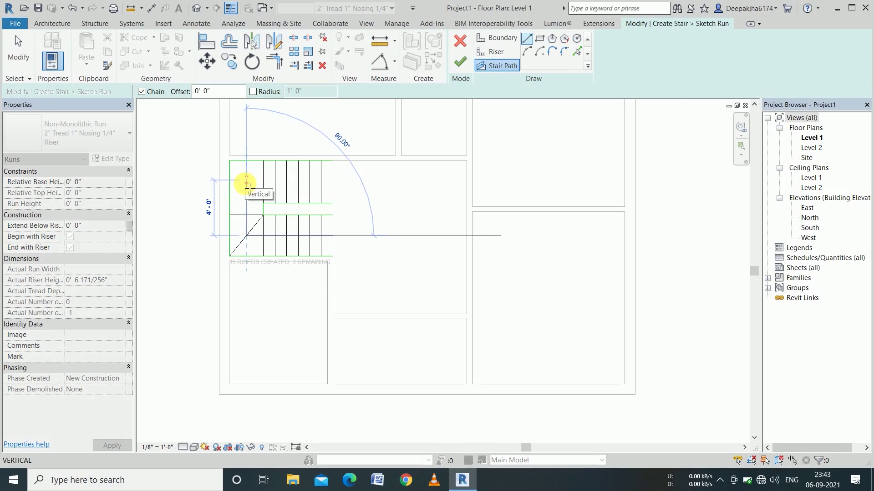
pyautogui.press('Escape')
pyautogui.press('Escape')
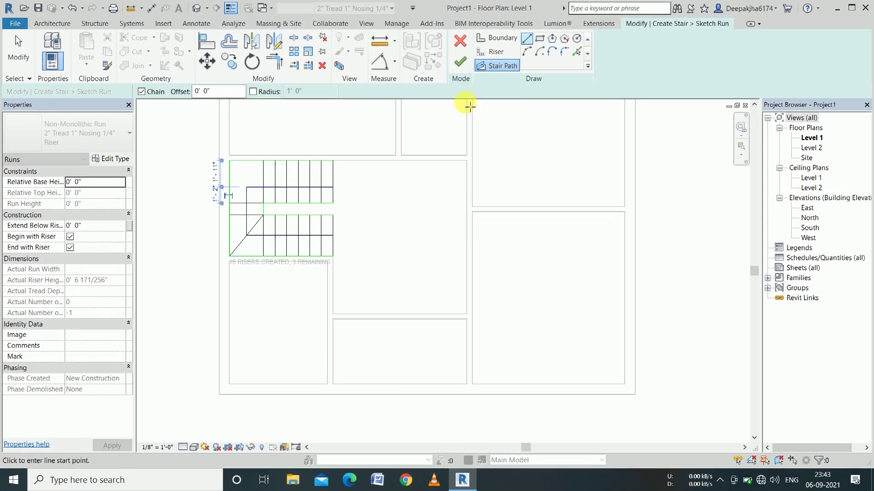
pyautogui.click(461, 66)
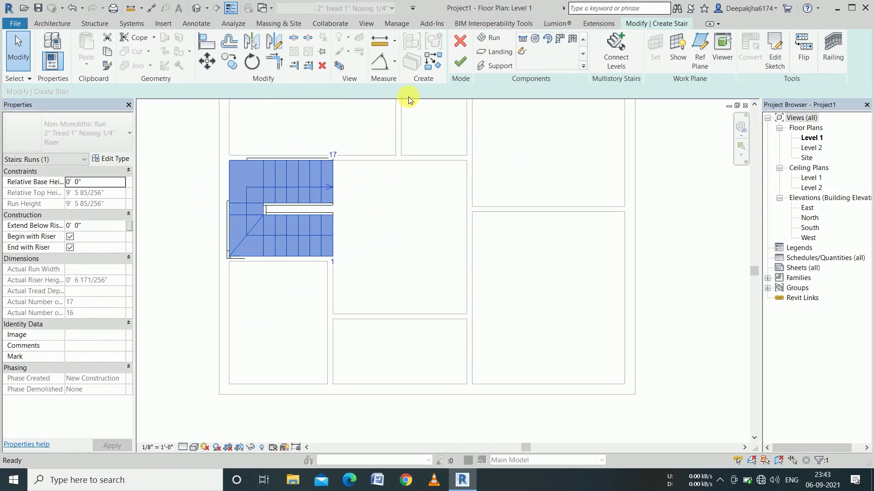
# - Finish the stair and delete its handrail
pyautogui.click(222, 155)
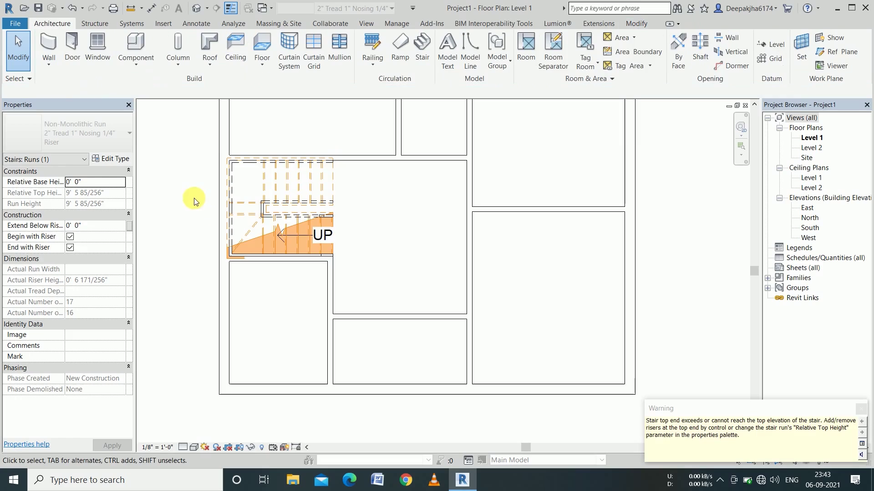
pyautogui.click(221, 223)
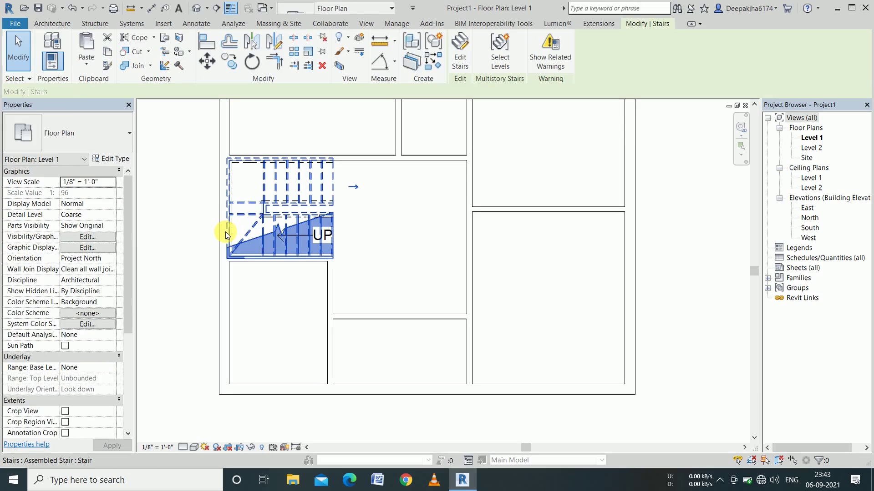
pyautogui.scroll(3, 223, 232)
pyautogui.click(176, 230)
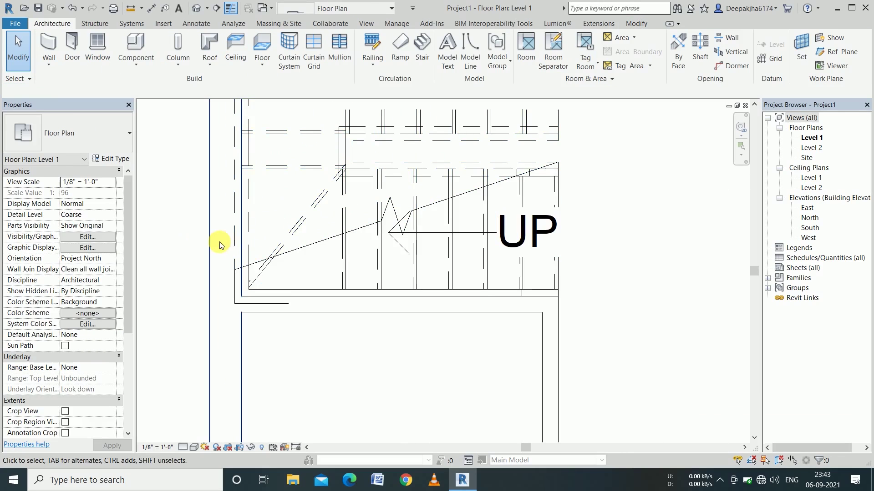
pyautogui.click(251, 255)
pyautogui.press('Delete')
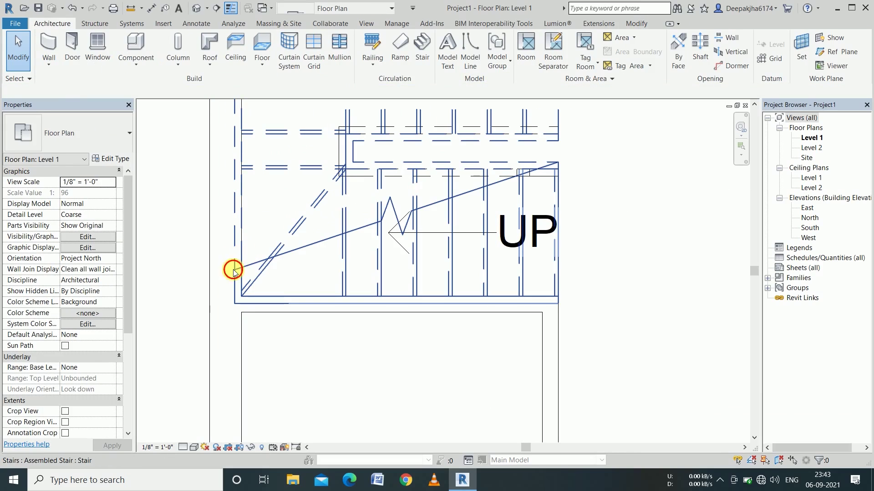
# - Edit the stair and delete its left, bottom and top stringers
pyautogui.click(236, 266)
pyautogui.click(459, 64)
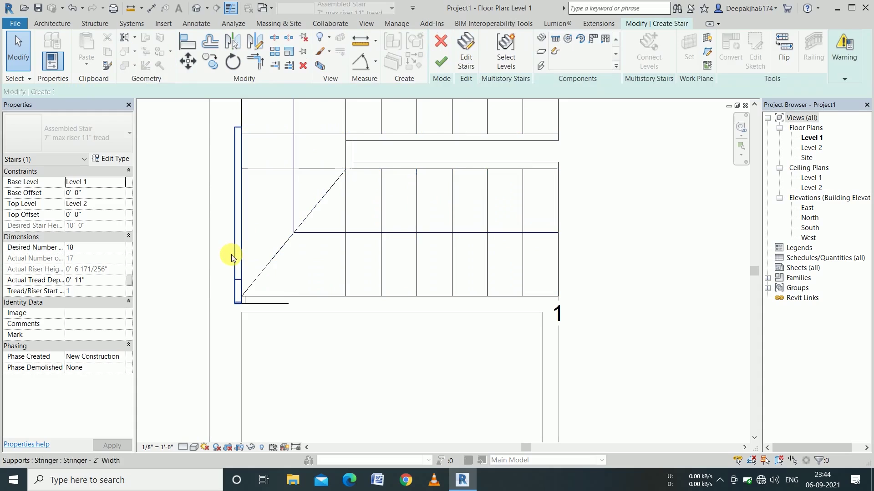
pyautogui.click(234, 264)
pyautogui.press('Delete')
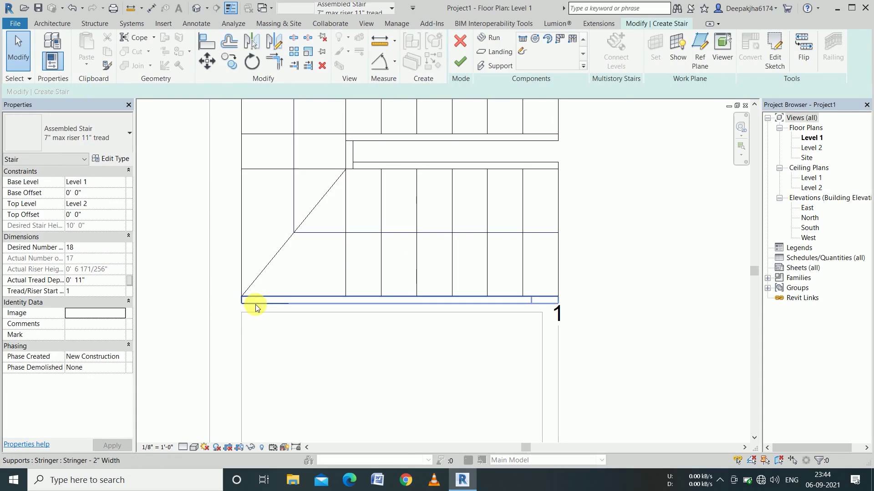
pyautogui.click(256, 305)
pyautogui.press('Delete')
pyautogui.scroll(-2, 263, 332)
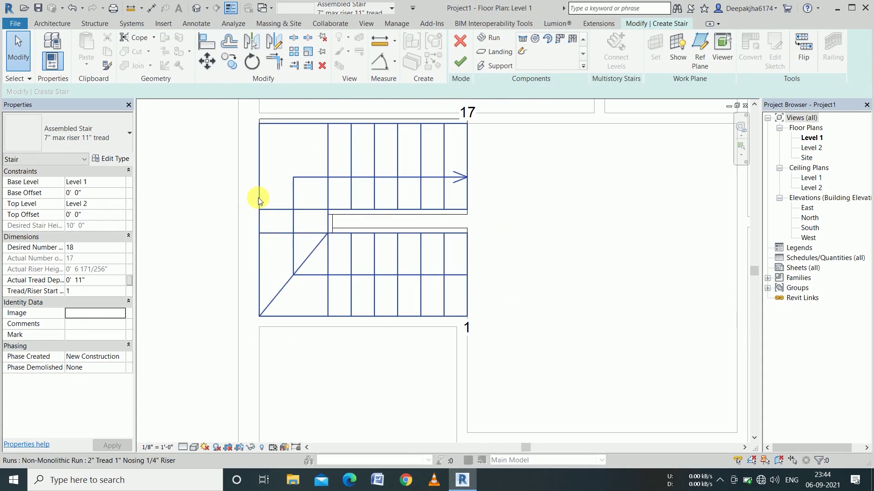
pyautogui.click(294, 117)
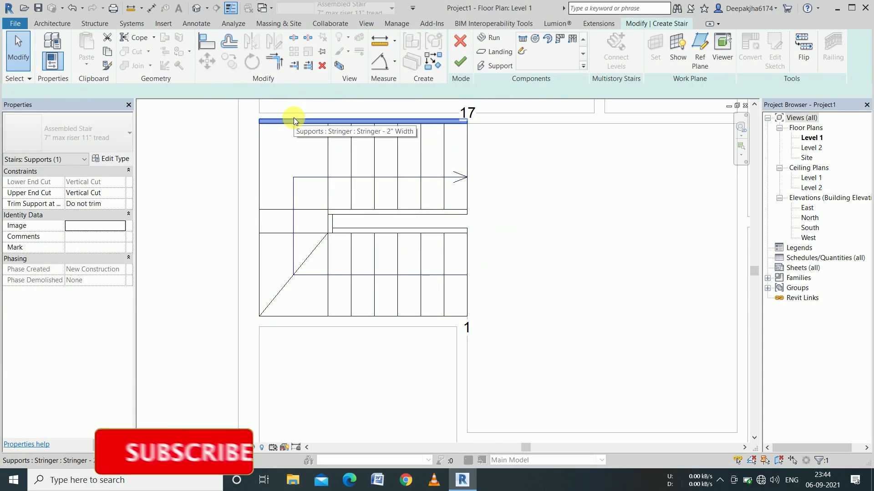
pyautogui.press('Delete')
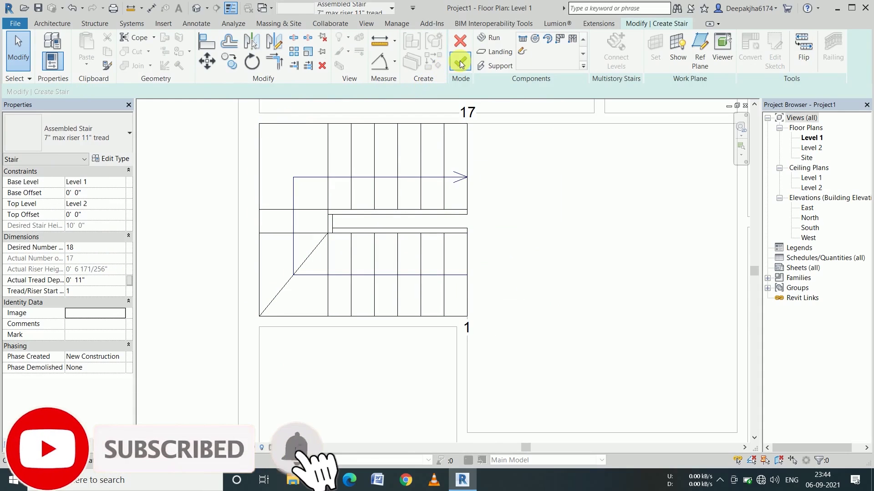
# - Finish editing the stair and set up a model line with the Centerline style
pyautogui.click(461, 64)
pyautogui.scroll(-2, 376, 230)
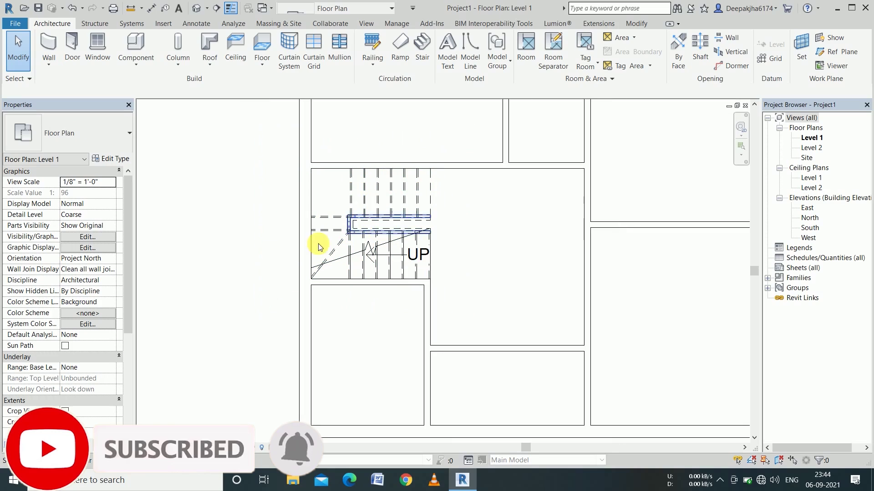
pyautogui.scroll(-1, 224, 237)
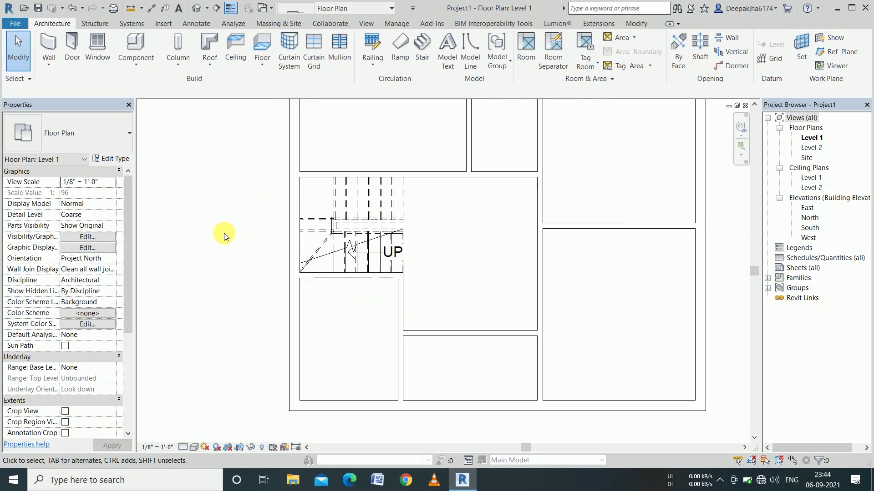
pyautogui.scroll(-1, 223, 237)
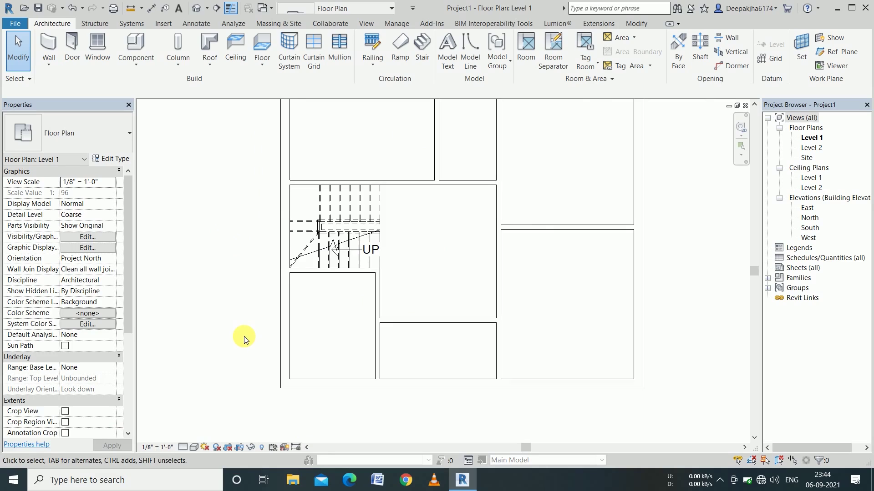
pyautogui.scroll(-1, 244, 337)
pyautogui.scroll(-1, 247, 370)
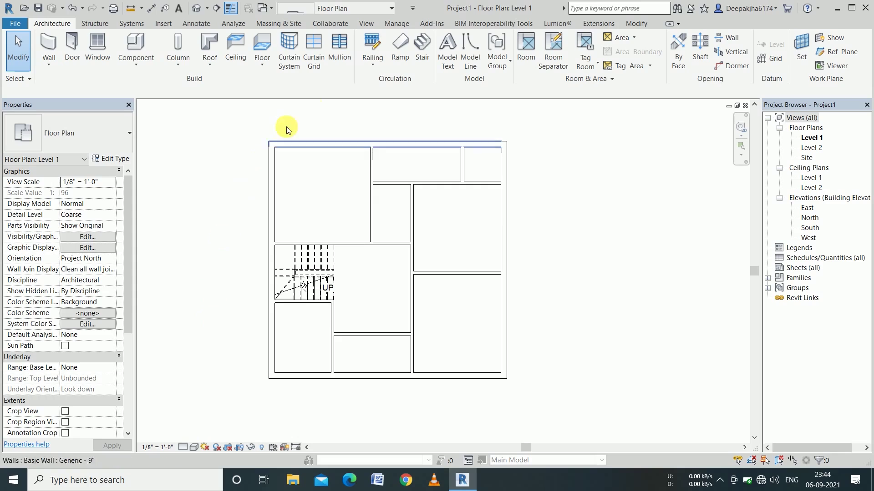
pyautogui.click(469, 45)
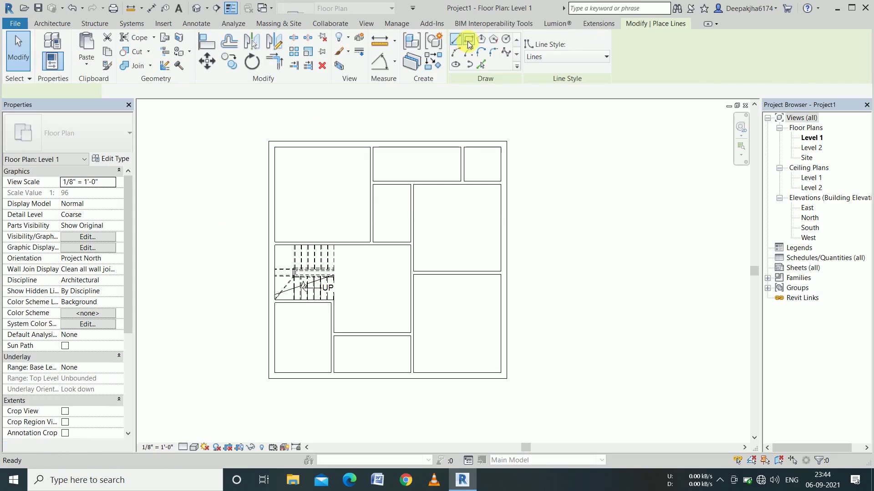
pyautogui.click(528, 57)
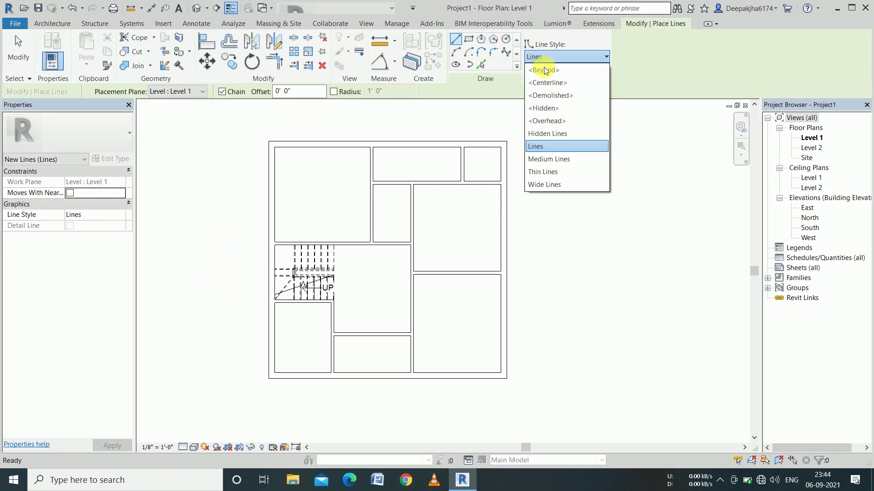
pyautogui.click(548, 95)
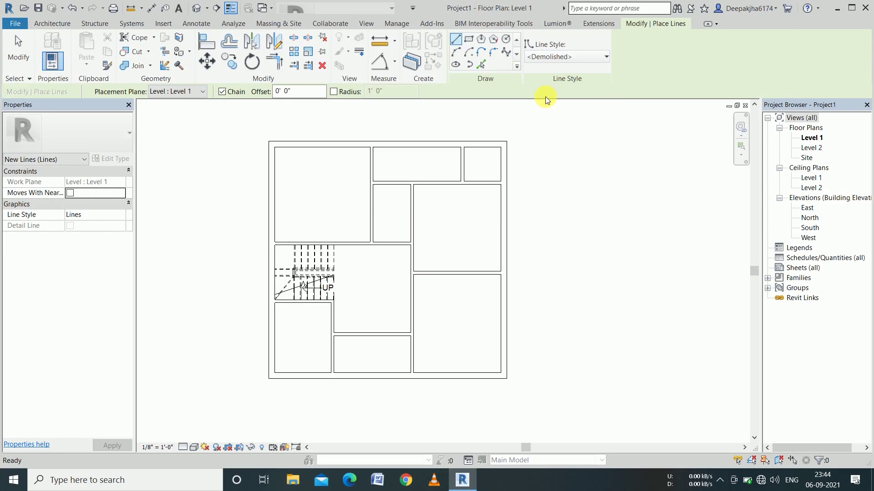
pyautogui.click(549, 58)
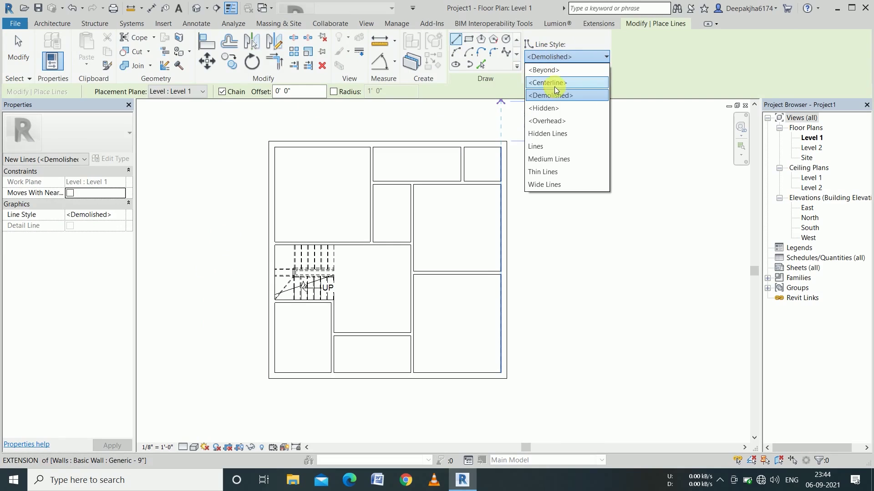
pyautogui.click(548, 83)
# - Draw two centerline diagonals corner to corner across the top-middle room
pyautogui.scroll(1, 419, 119)
pyautogui.scroll(1, 419, 120)
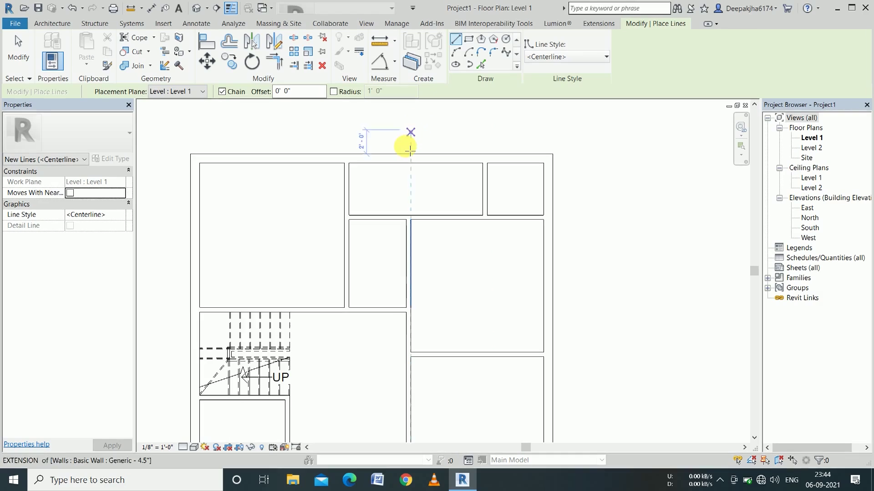
pyautogui.click(349, 214)
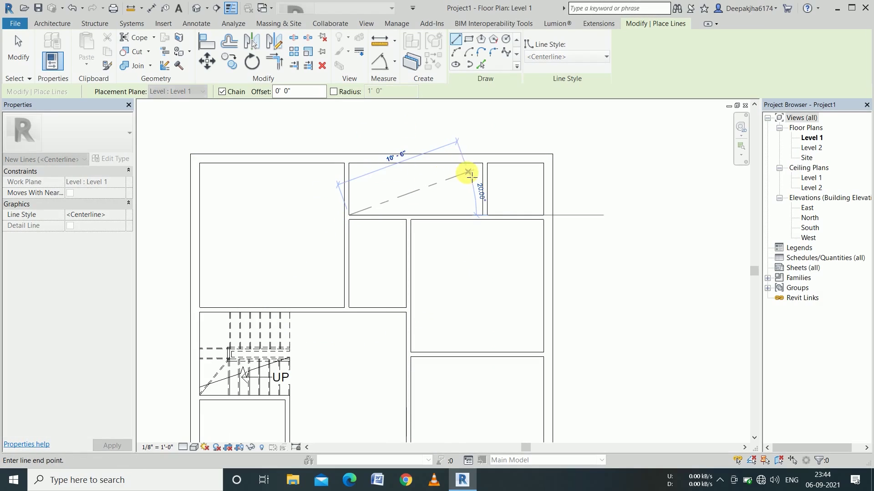
pyautogui.click(482, 164)
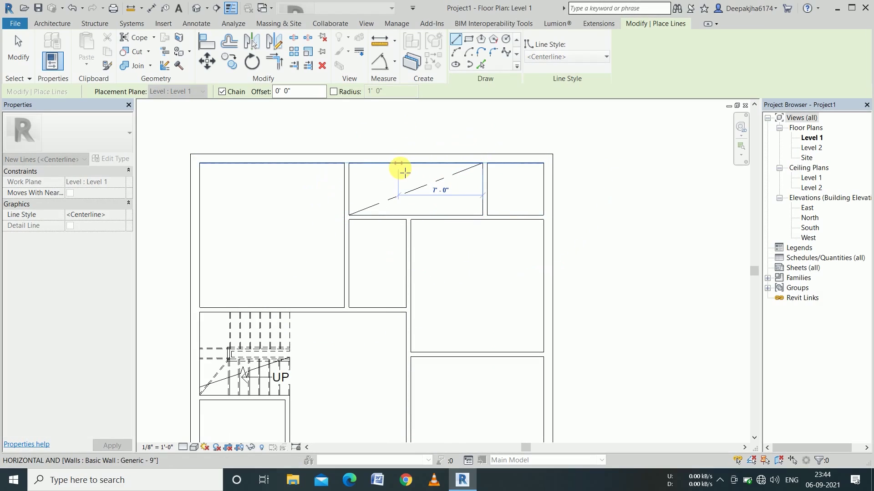
pyautogui.press('Escape')
pyautogui.click(350, 163)
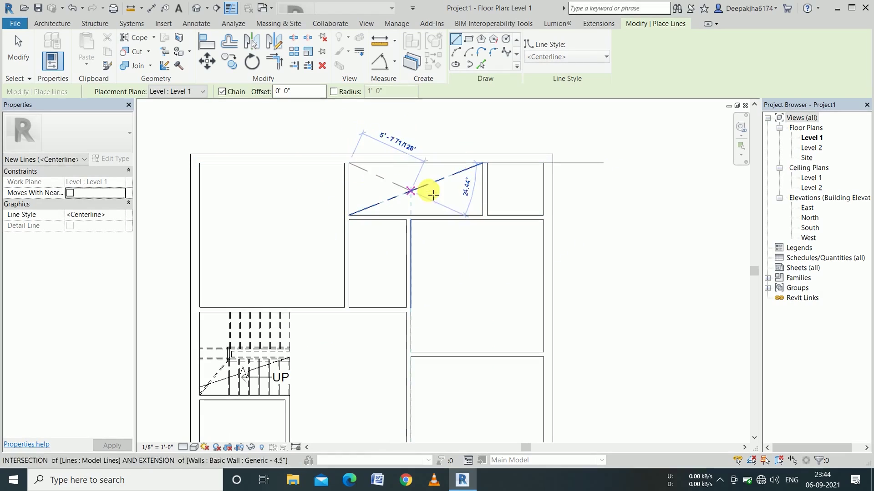
pyautogui.click(484, 215)
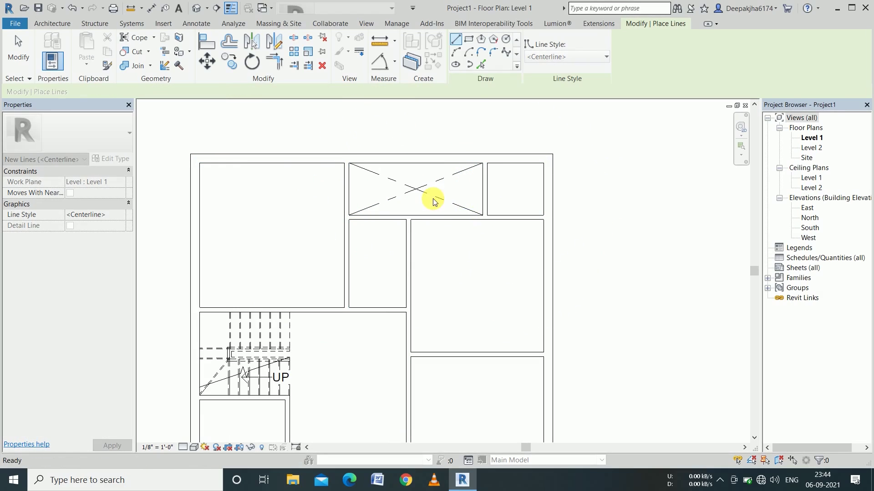
pyautogui.press('Escape')
pyautogui.press('Escape')
pyautogui.scroll(-1, 471, 186)
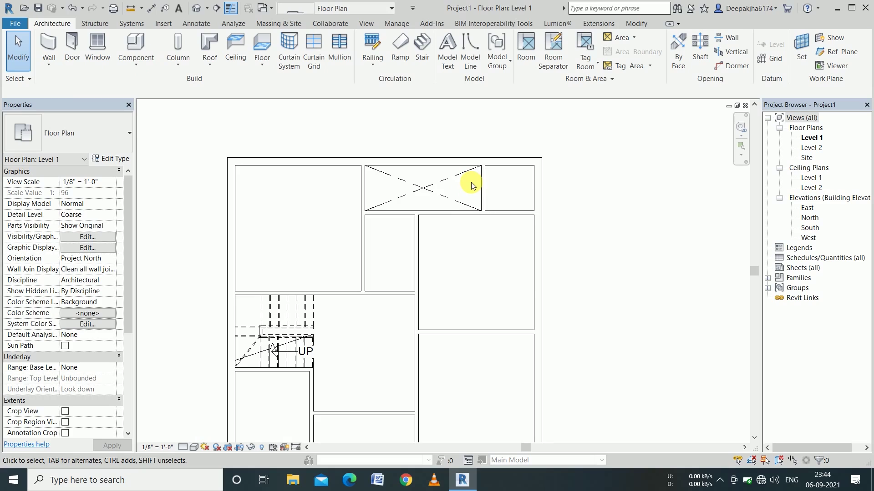
pyautogui.scroll(-1, 559, 217)
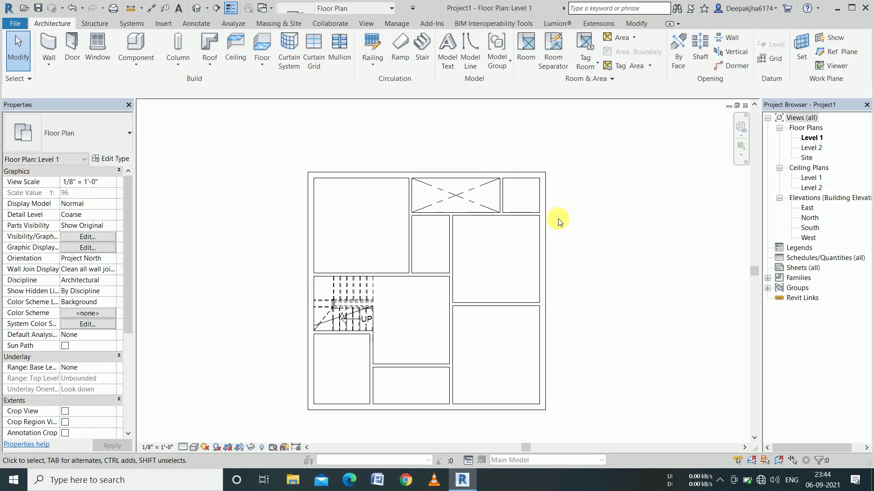
# - Place tagged Single-Flush 36" x 84" door 1 on the upper room's wall
pyautogui.click(73, 50)
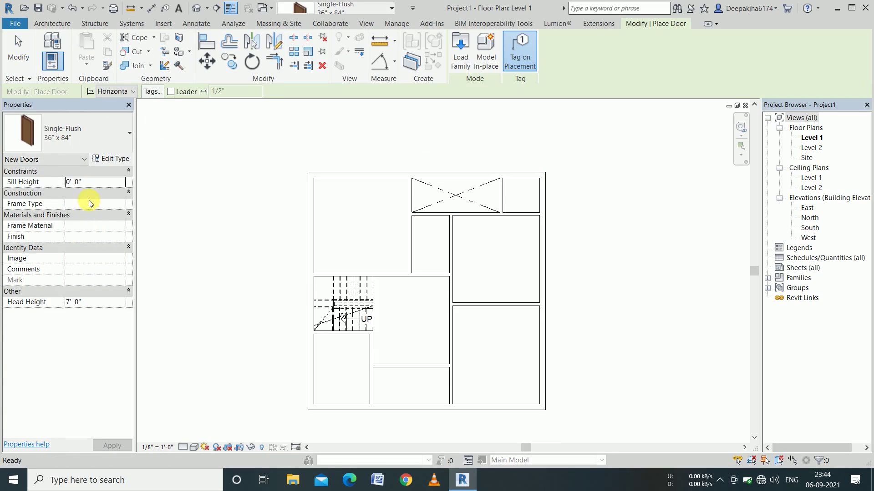
pyautogui.click(88, 135)
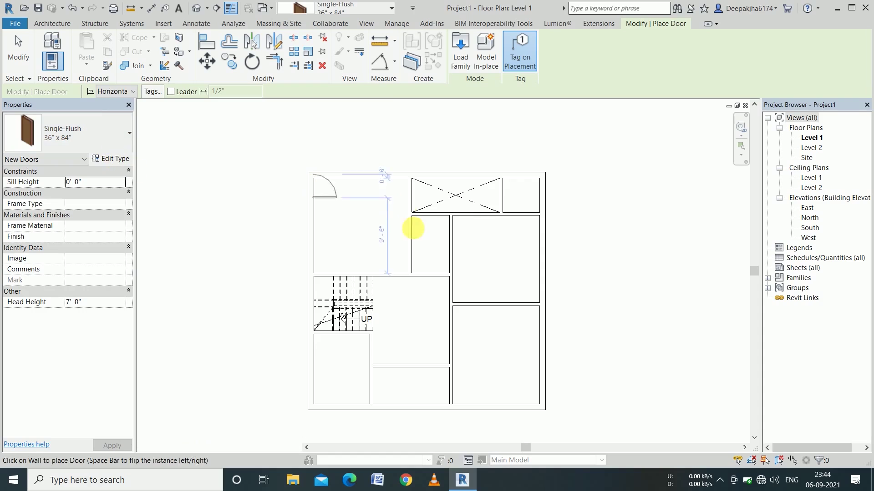
pyautogui.scroll(2, 396, 276)
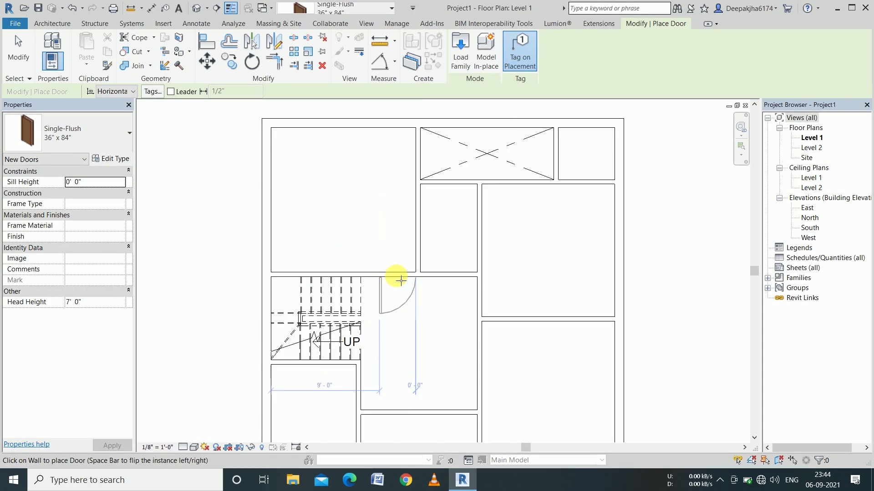
pyautogui.scroll(2, 400, 280)
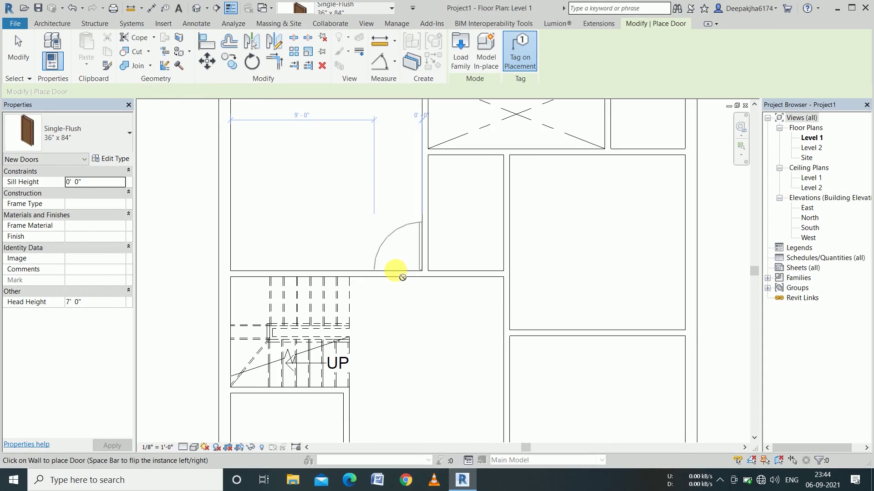
pyautogui.click(402, 277)
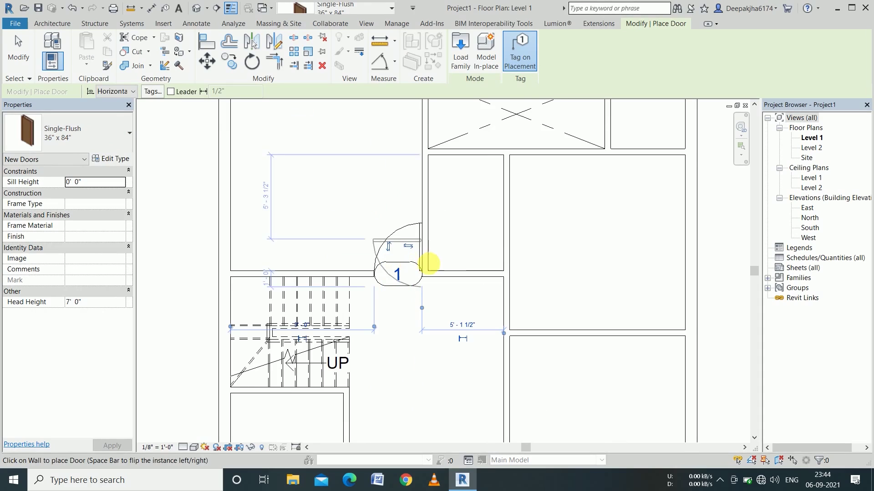
# - Place door 2 at 30" x 84" next to door 1
pyautogui.click(87, 135)
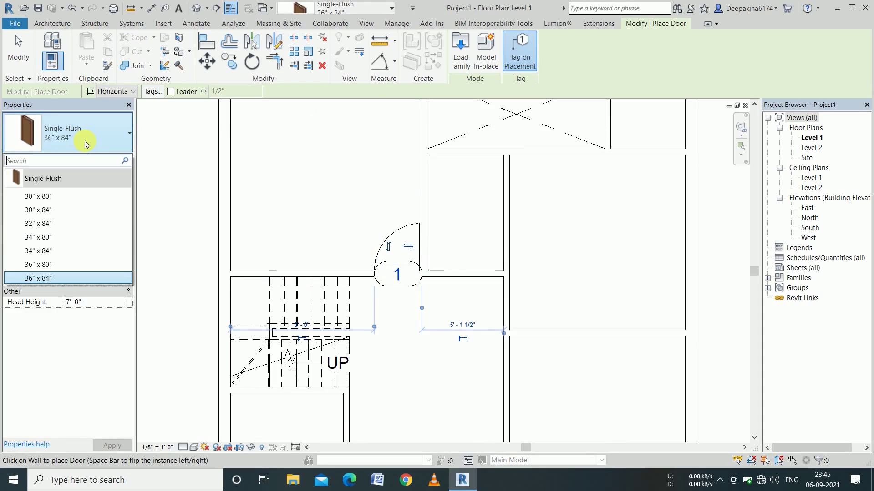
pyautogui.click(60, 211)
pyautogui.click(59, 149)
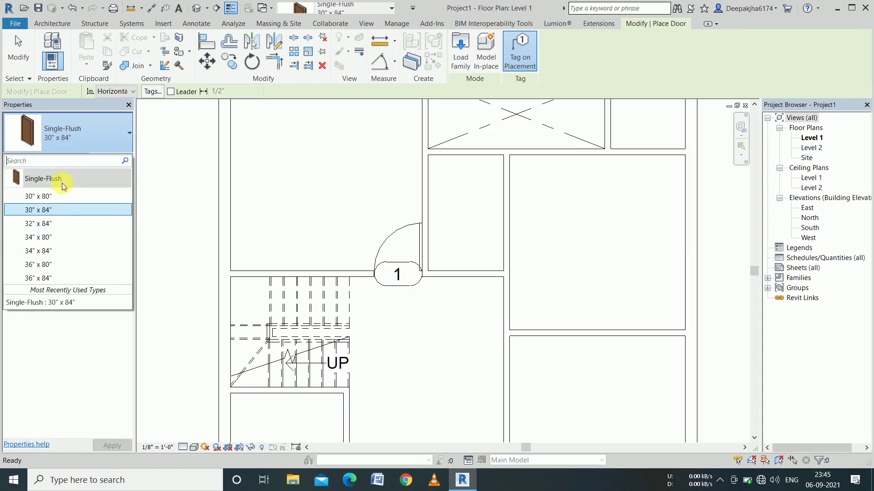
pyautogui.click(51, 210)
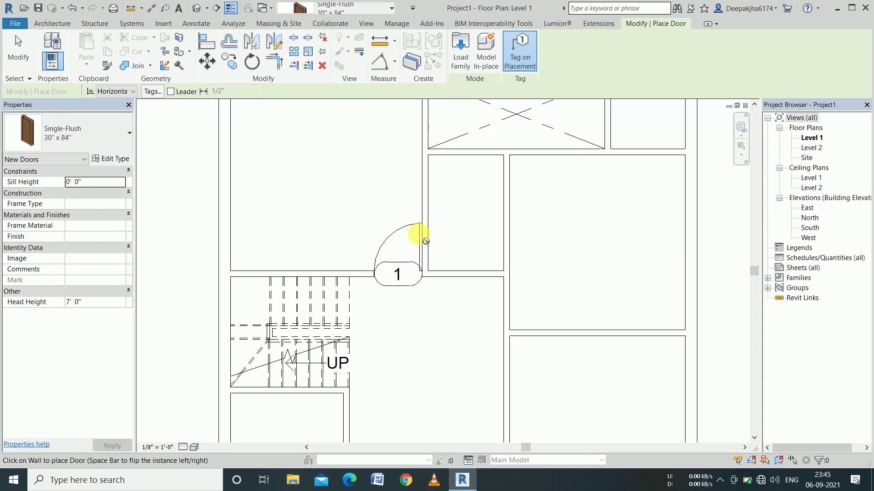
pyautogui.click(455, 273)
# - Switch back to 36" x 84" and place doors 3 and 4 on the hall's right wall
pyautogui.scroll(-1, 446, 273)
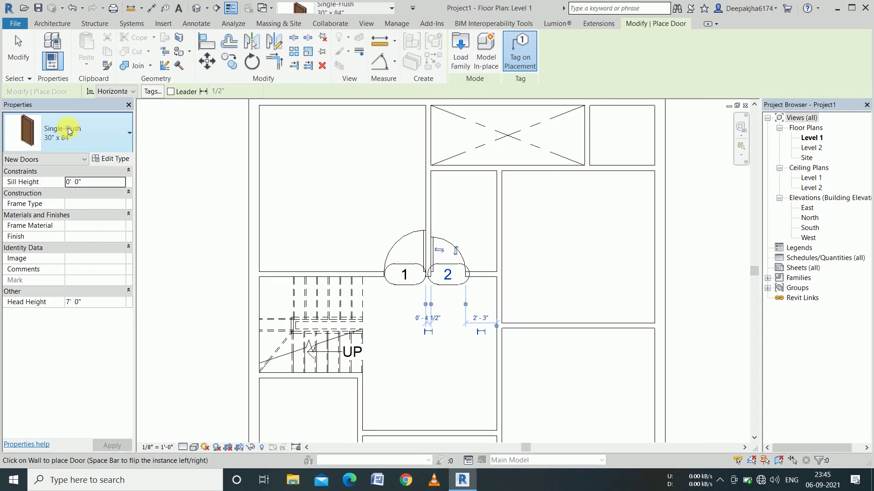
pyautogui.click(68, 132)
pyautogui.click(68, 278)
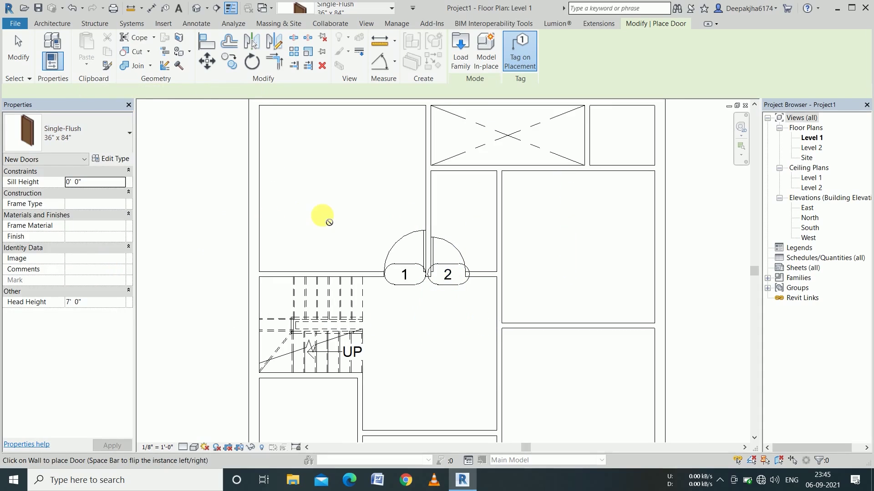
pyautogui.scroll(-1, 322, 218)
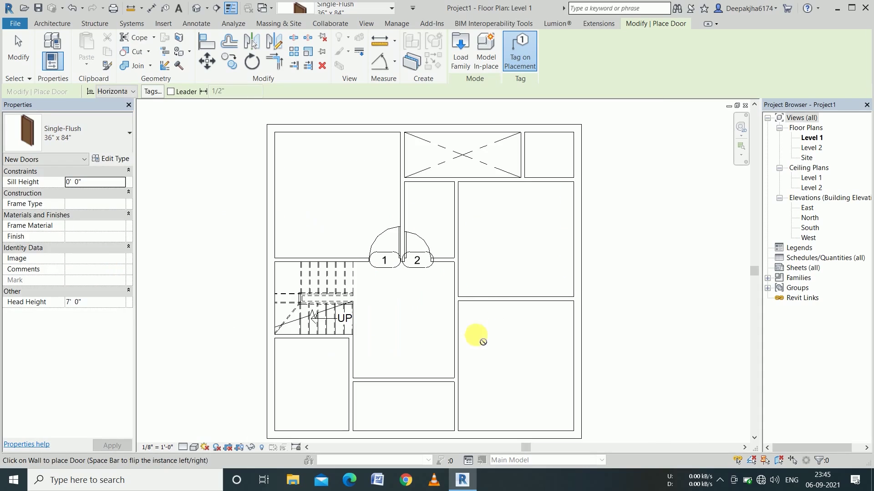
pyautogui.click(467, 287)
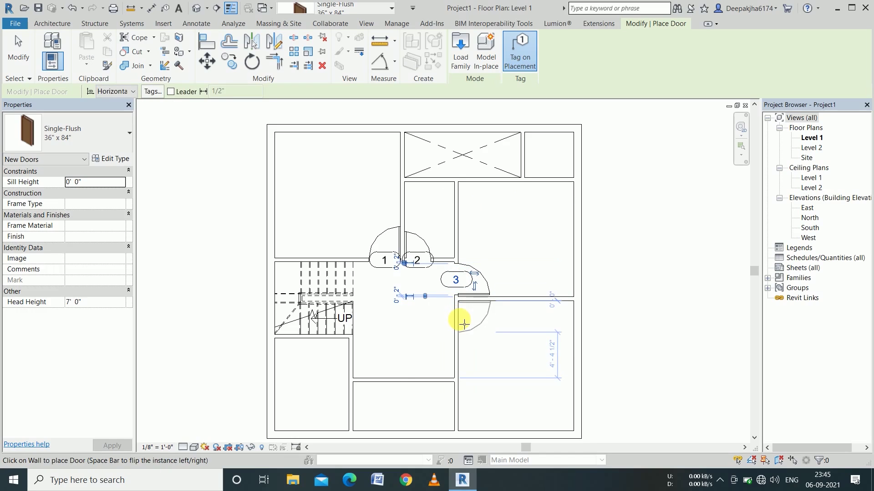
pyautogui.click(464, 324)
# - Place door 6 on the bottom wall and door 7 on the lower hall wall, then select door 6
pyautogui.scroll(-1, 513, 292)
pyautogui.scroll(3, 491, 345)
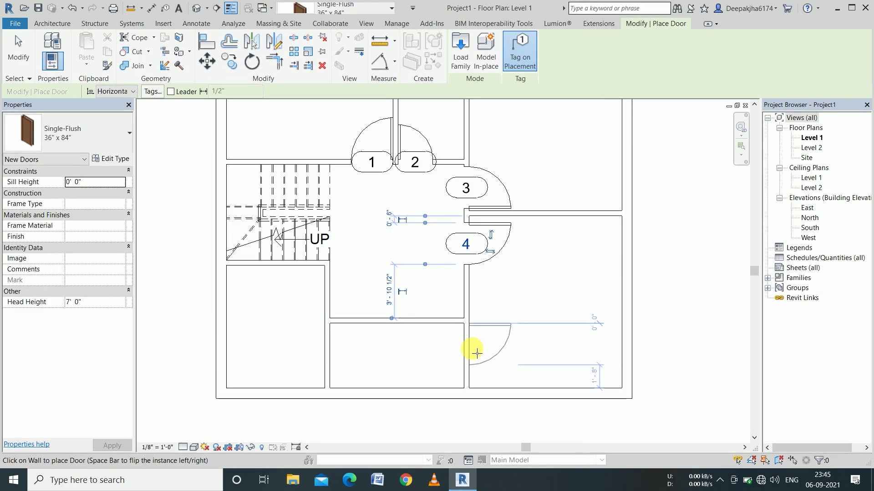
pyautogui.click(442, 390)
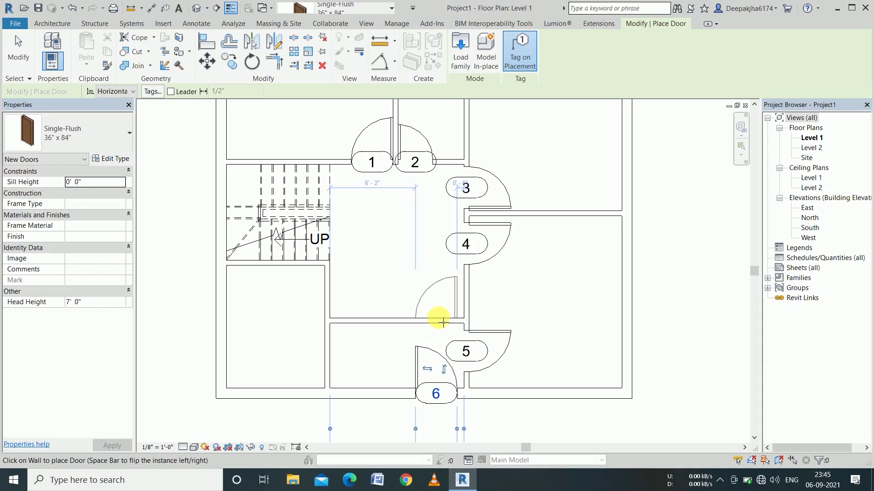
pyautogui.click(446, 323)
pyautogui.scroll(-1, 416, 282)
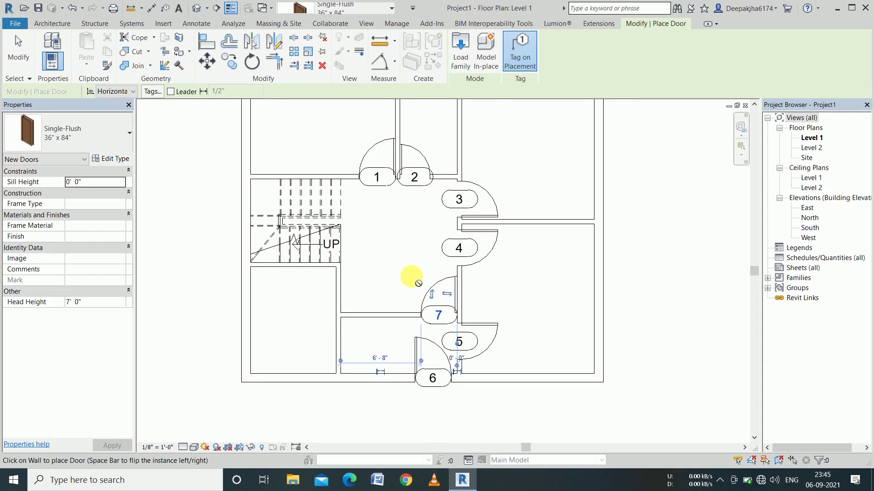
pyautogui.scroll(-1, 418, 283)
pyautogui.press('Escape')
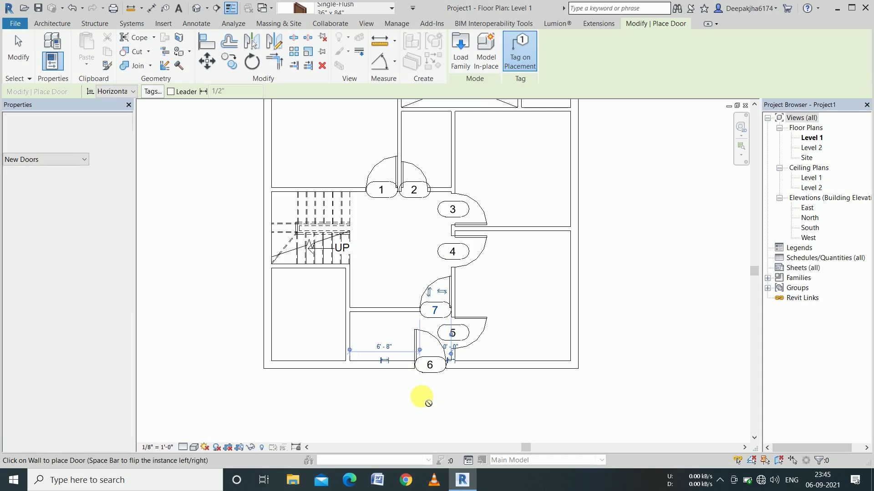
pyautogui.press('Escape')
pyautogui.click(414, 346)
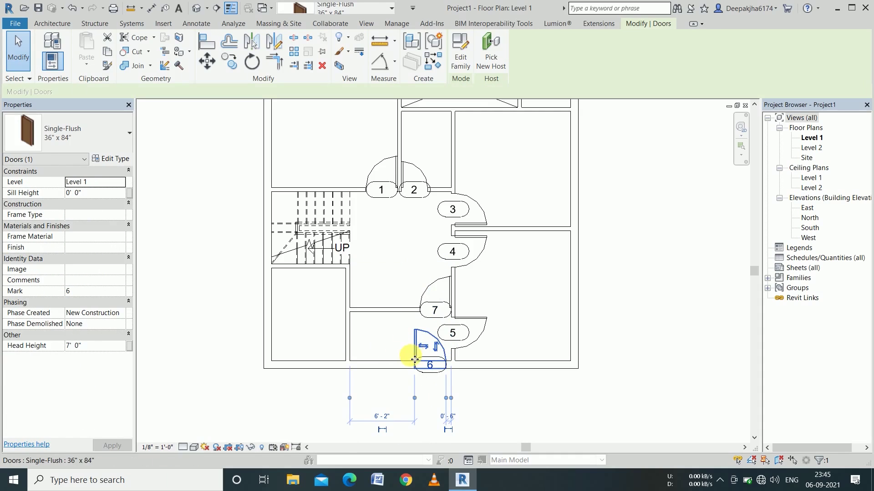
# - Slide door 6 left along the bottom wall
pyautogui.moveTo(414, 359); pyautogui.dragTo(375, 358)
pyautogui.click(509, 394)
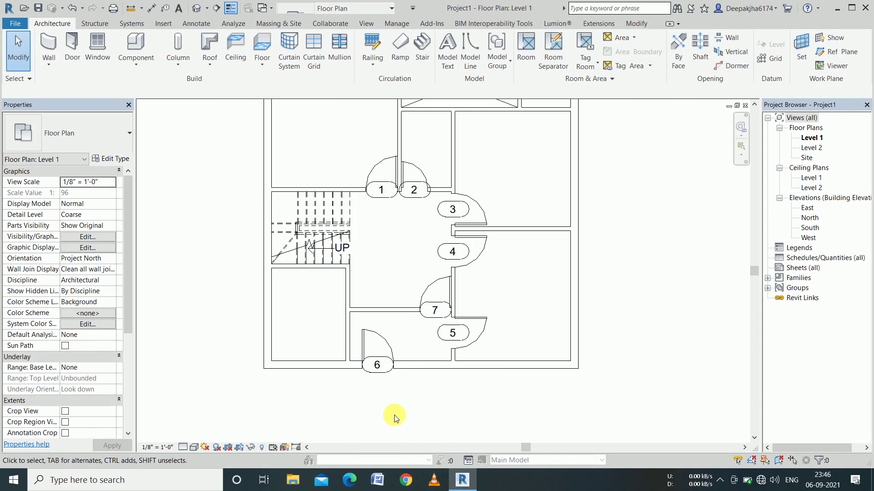
pyautogui.click(394, 345)
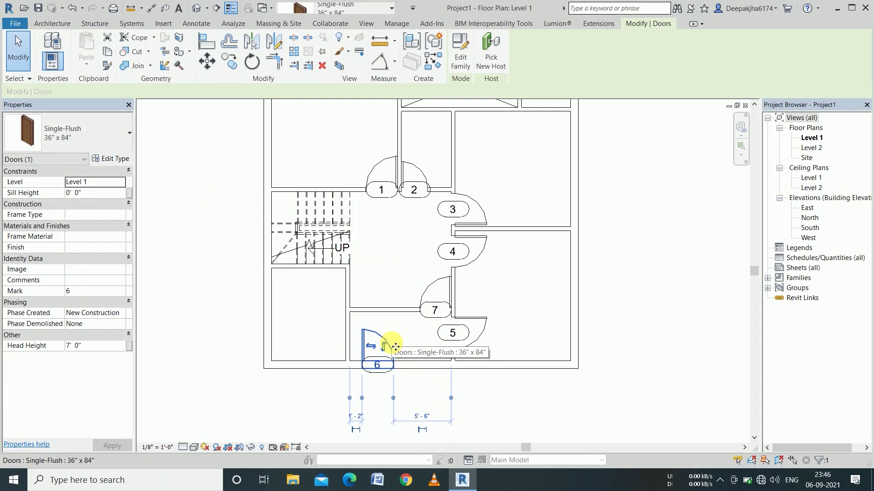
# - Place tagged door 8 in the room below the stair
pyautogui.press('d')
pyautogui.press('r')
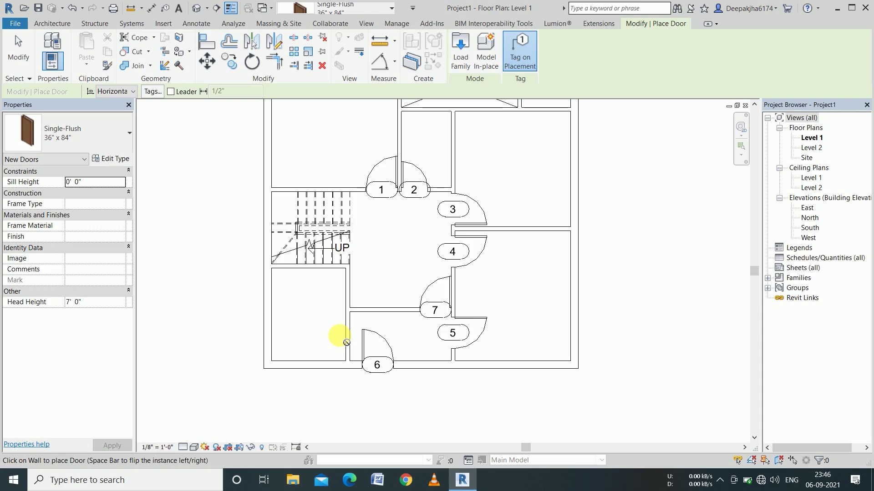
pyautogui.click(349, 293)
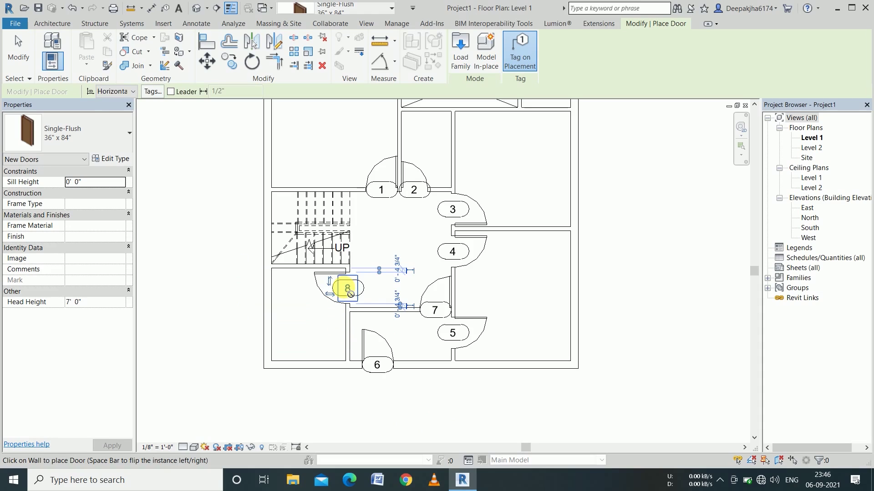
pyautogui.scroll(-1, 378, 364)
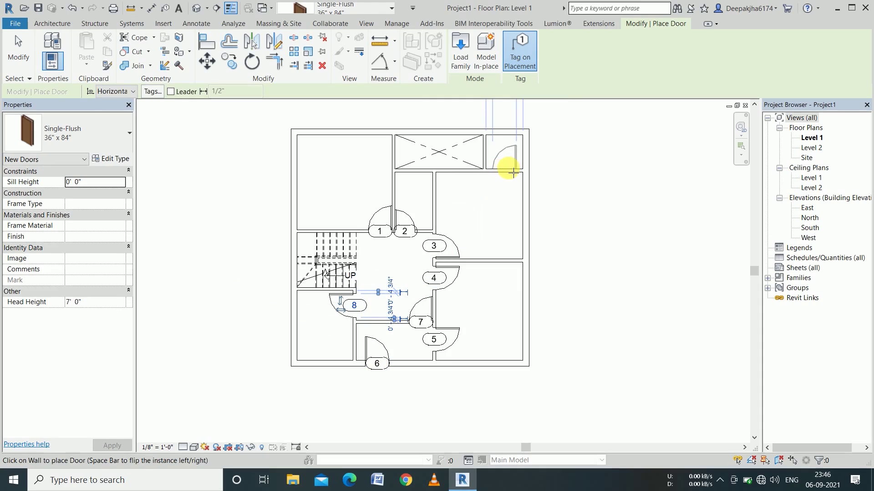
pyautogui.press('Escape')
pyautogui.press('Escape')
# - Place a 30" x 84" door 10 on the wall below the crossed room
pyautogui.click(408, 212)
pyautogui.press('d')
pyautogui.press('r')
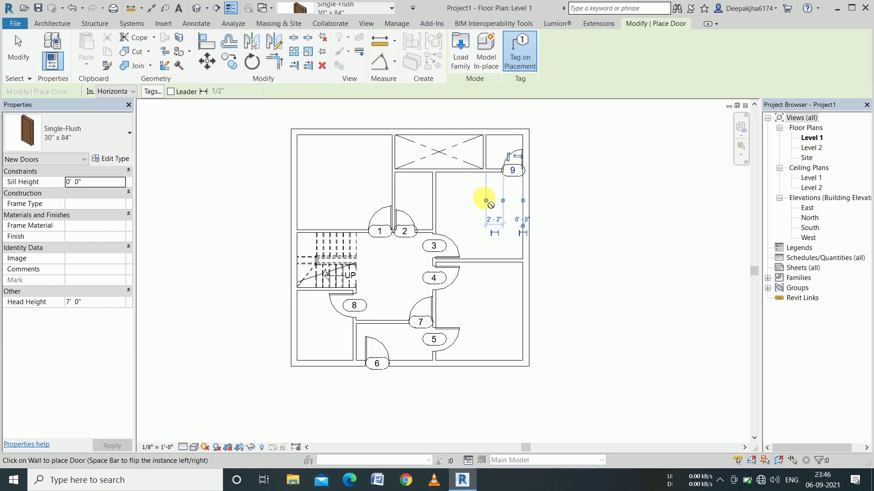
pyautogui.click(451, 177)
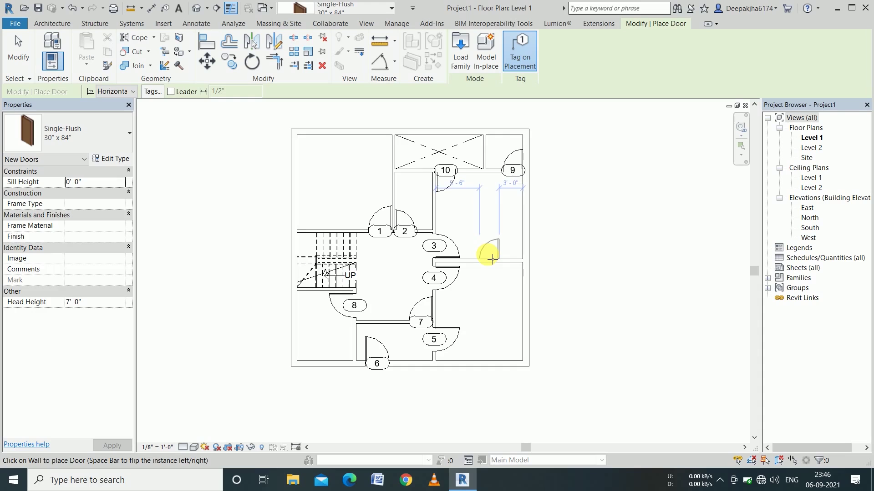
pyautogui.press('Escape')
pyautogui.press('Escape')
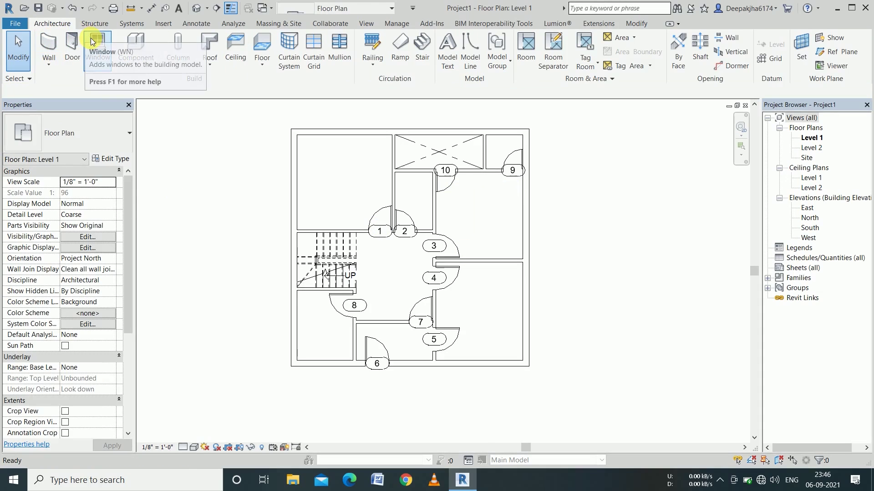
# - Start placing Fixed 36" x 24" windows and duplicate that type from Edit Type
pyautogui.click(92, 42)
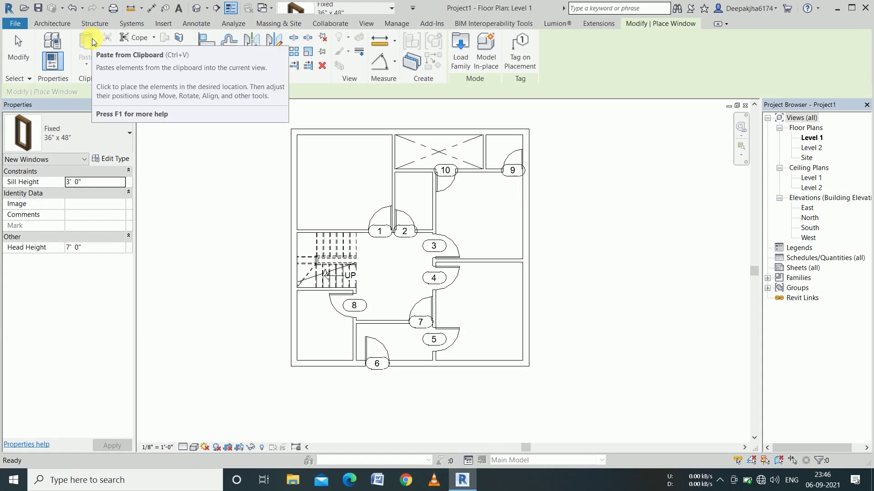
pyautogui.click(91, 149)
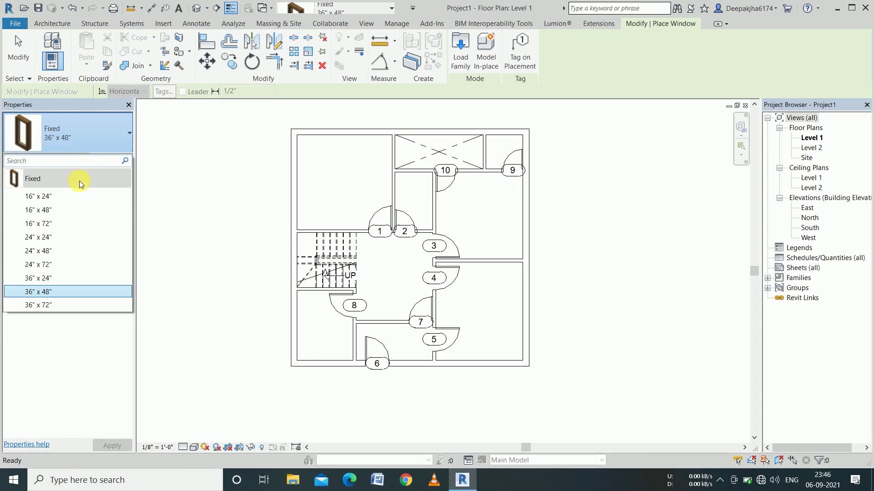
pyautogui.click(55, 279)
pyautogui.click(110, 158)
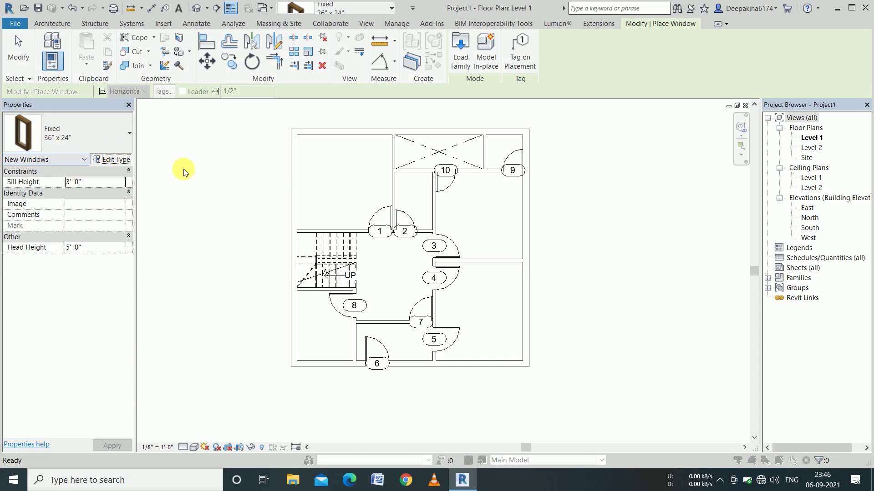
pyautogui.click(815, 55)
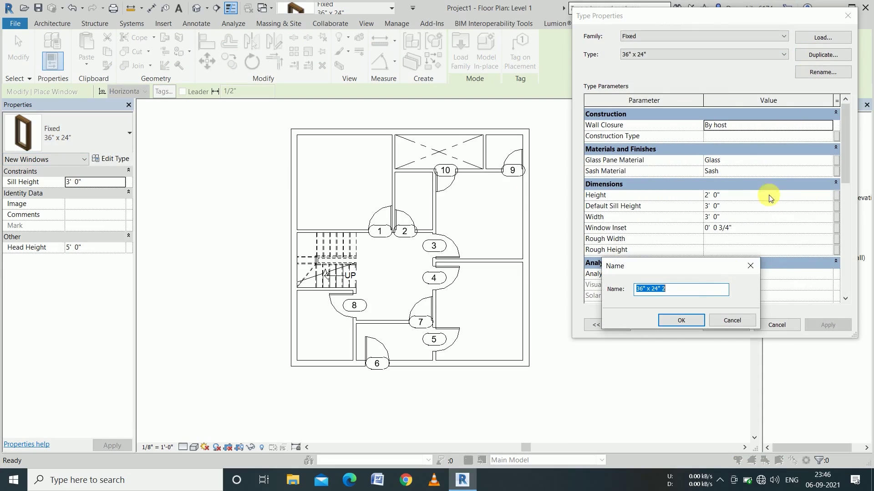
# - Name the duplicated window type 4'X4' with 4' 0" height and 4' 0" width
pyautogui.write("4'")
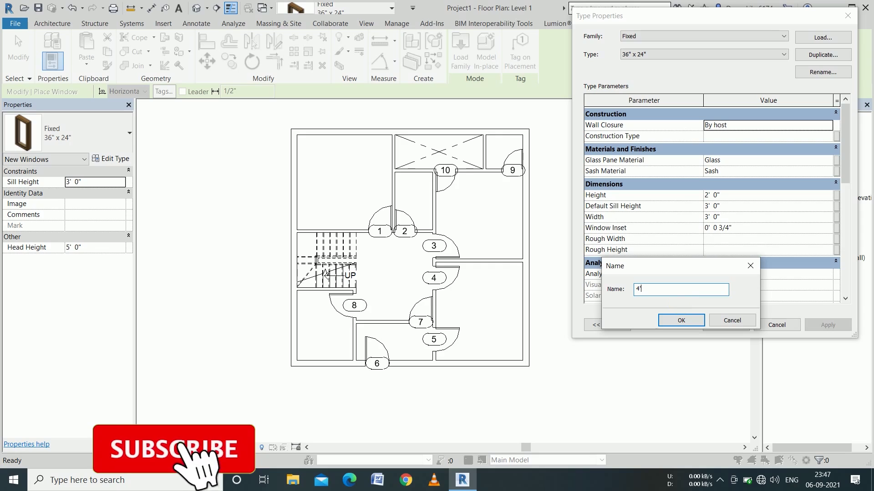
pyautogui.write('X4')
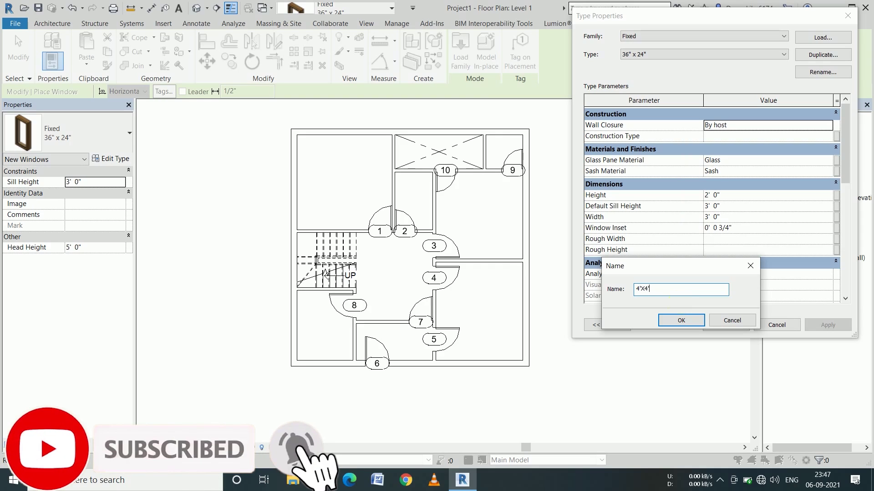
pyautogui.press('Return')
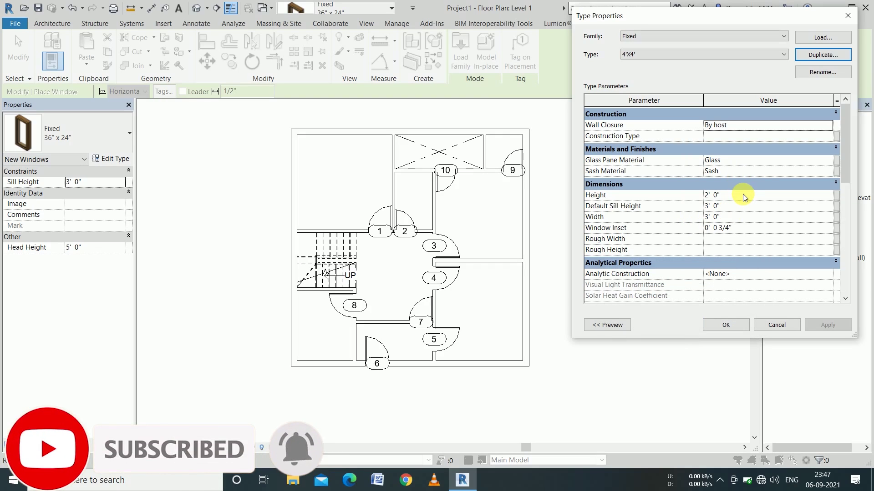
pyautogui.click(744, 197)
pyautogui.write("4'")
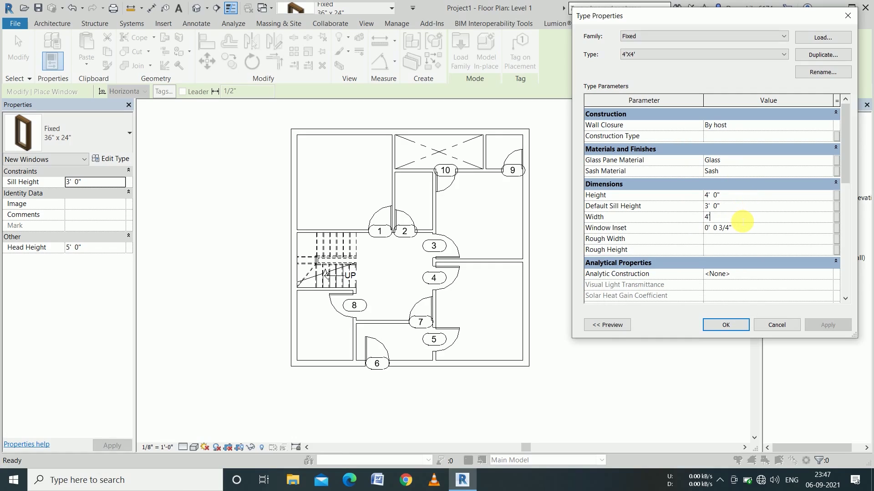
pyautogui.press('Return')
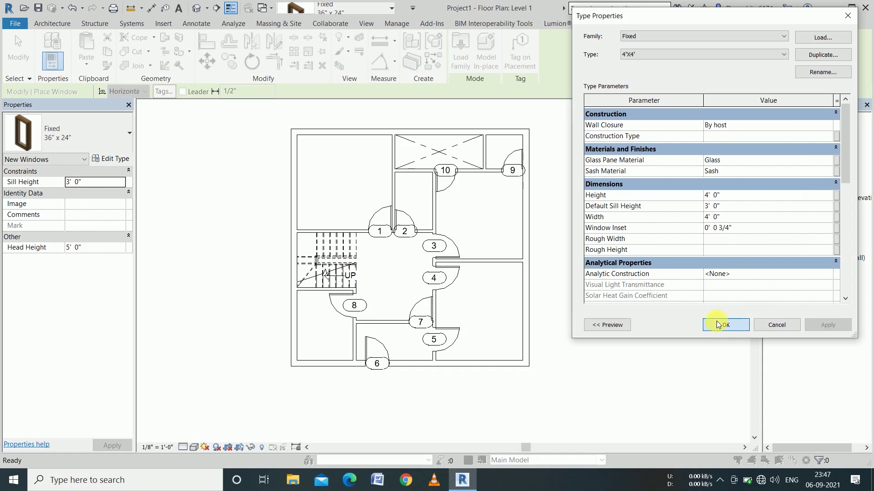
pyautogui.click(718, 325)
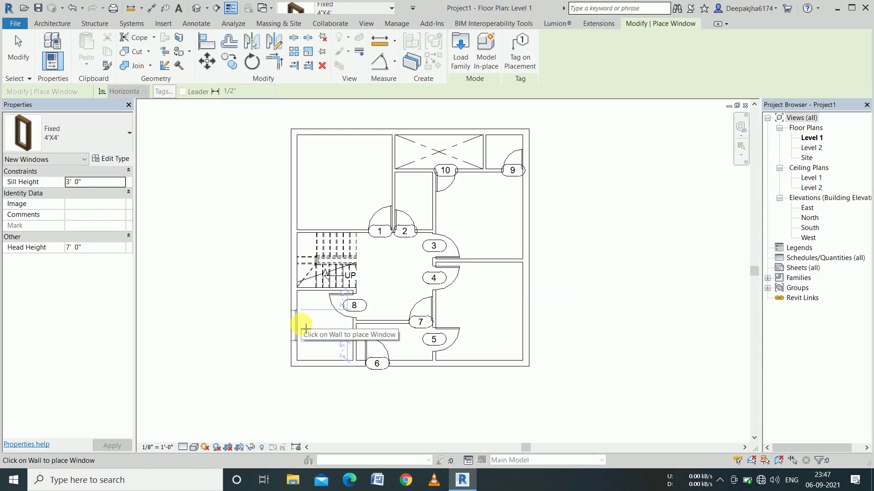
# - Place 4'X4' windows in the bottom exterior wall and other walls near doors 9 and 10
pyautogui.click(484, 369)
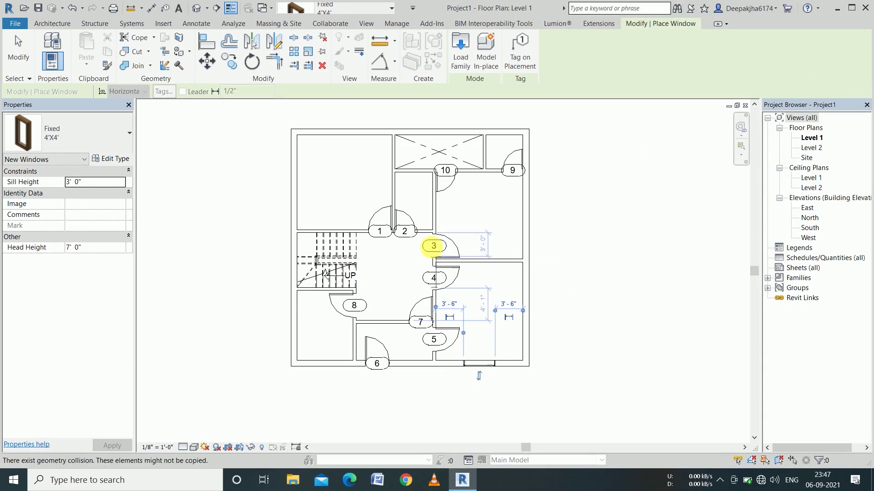
pyautogui.scroll(2, 398, 157)
pyautogui.click(398, 157)
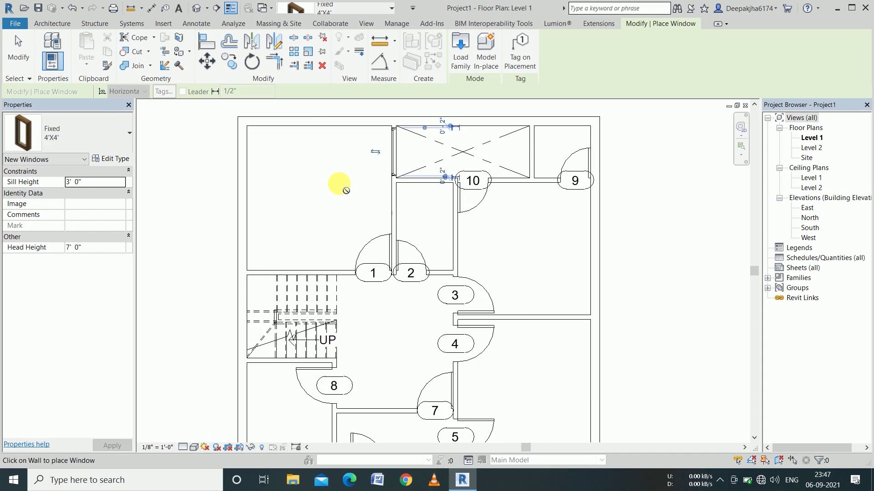
pyautogui.click(504, 181)
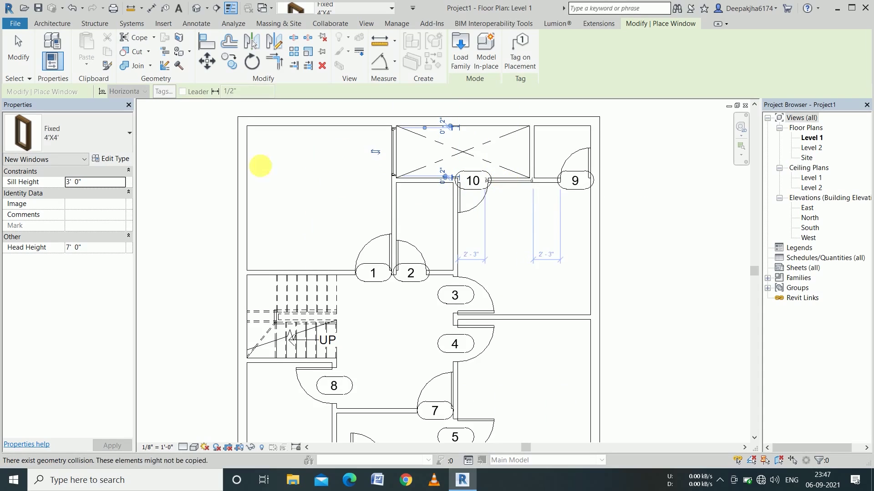
# - Place a 36" x 48" fixed window between doors 10 and 9
pyautogui.click(111, 136)
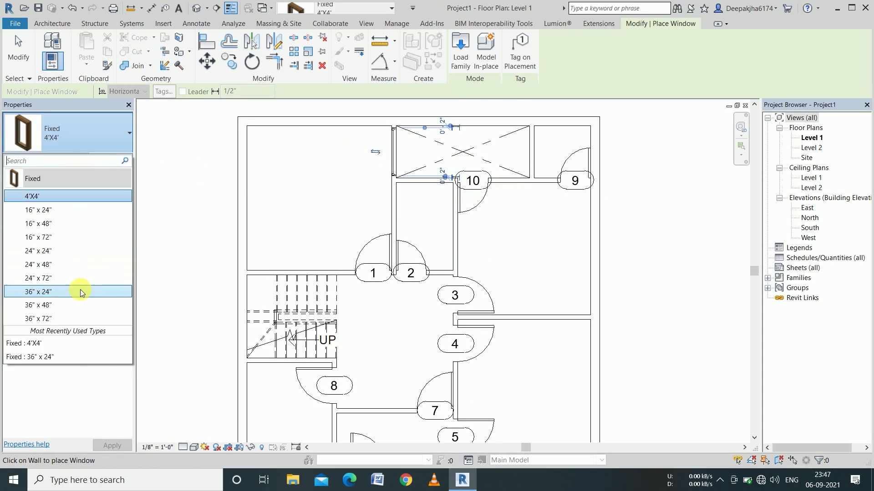
pyautogui.click(79, 305)
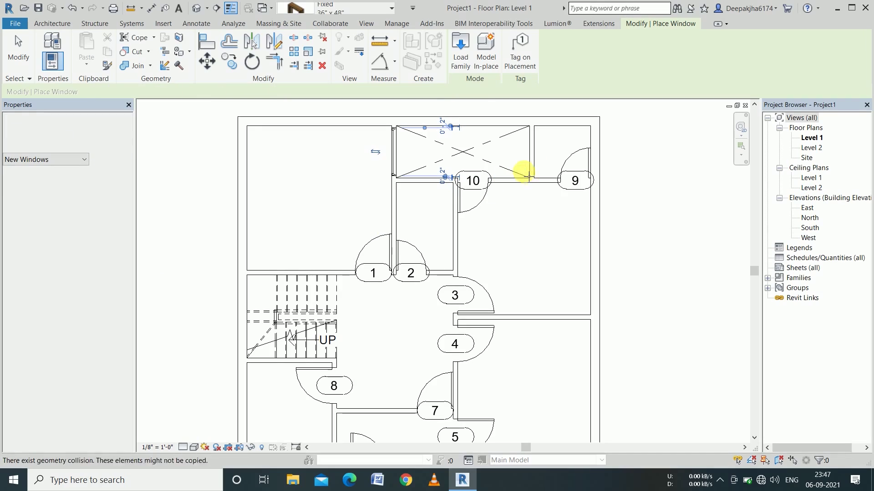
pyautogui.scroll(2, 515, 187)
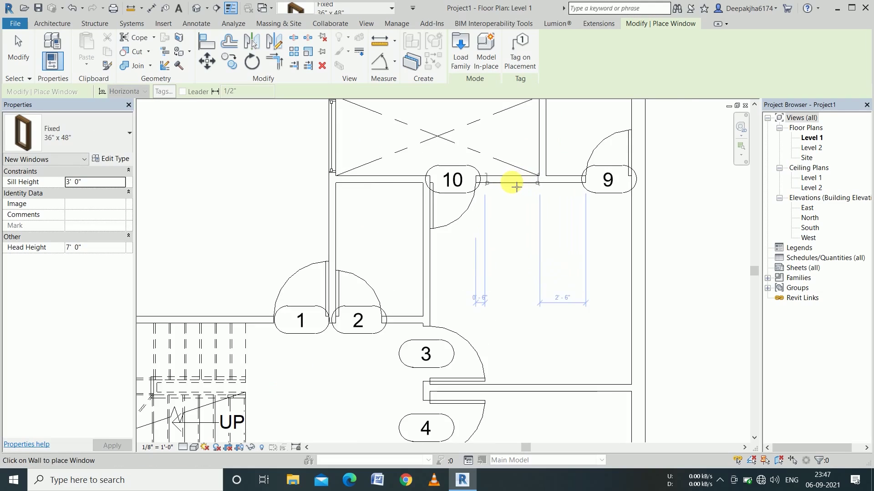
pyautogui.scroll(2, 509, 182)
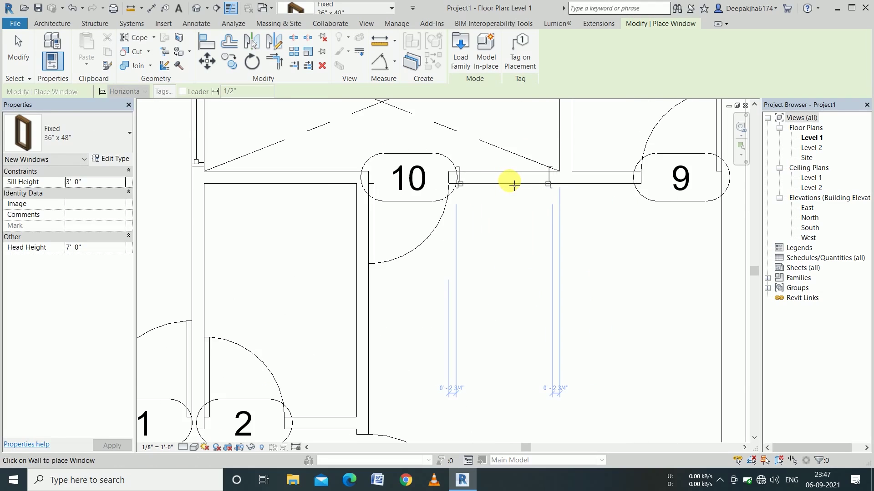
pyautogui.click(507, 182)
pyautogui.scroll(-2, 514, 211)
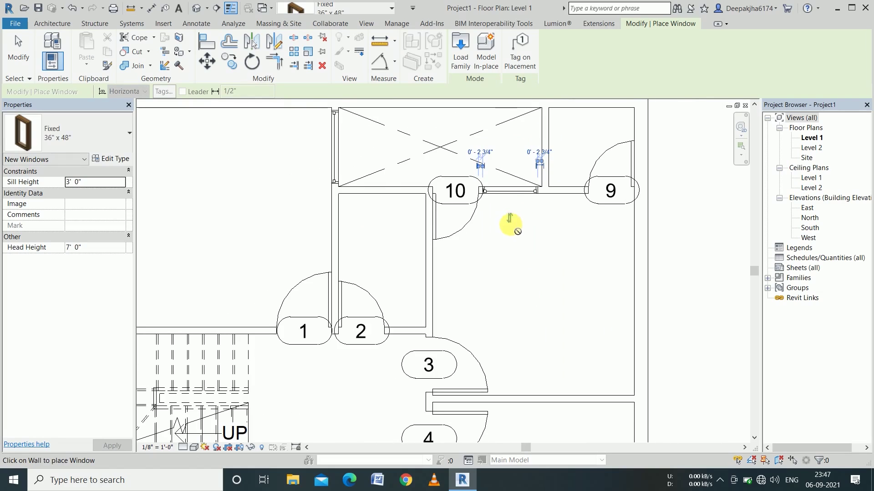
pyautogui.scroll(-1, 460, 187)
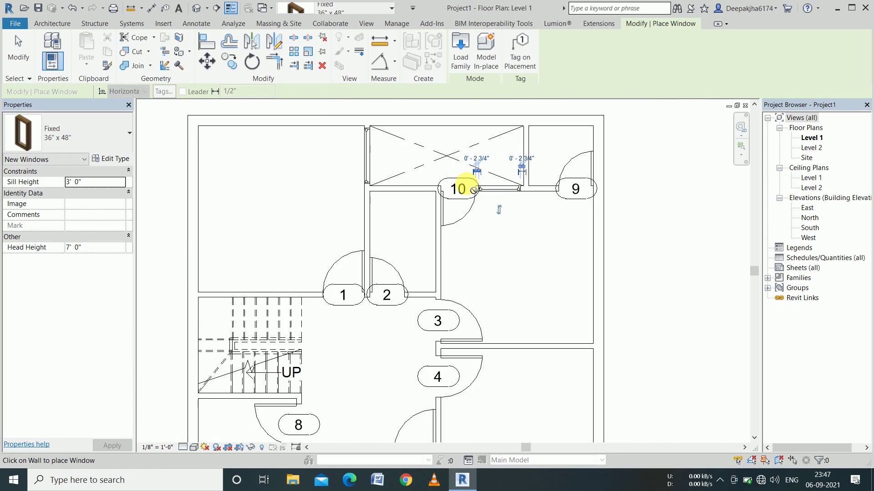
pyautogui.scroll(-1, 463, 185)
pyautogui.scroll(-1, 462, 180)
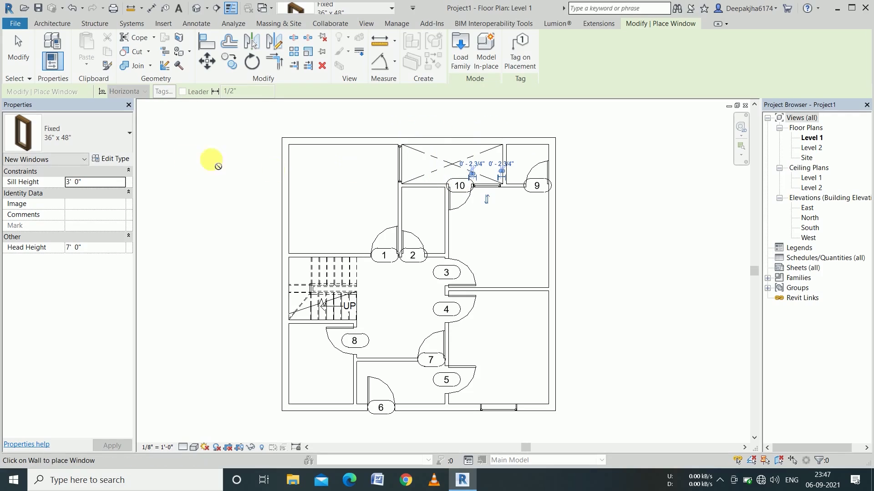
# - Add a 24" x 24" window beside the hatched area and a 36" x 48" in the lower-left room's bottom wall
pyautogui.click(96, 135)
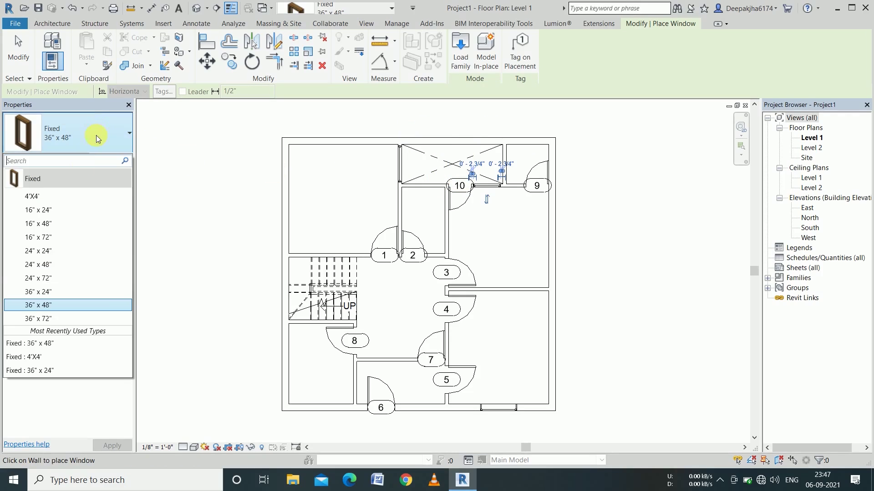
pyautogui.click(58, 255)
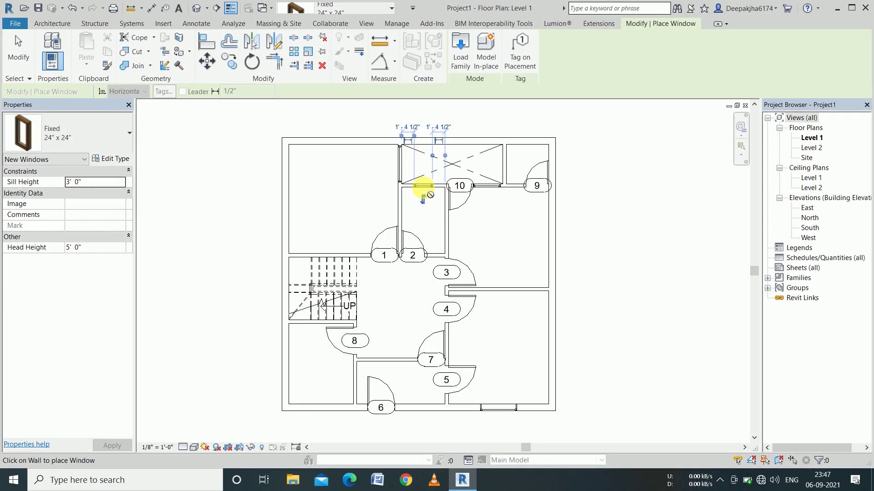
pyautogui.click(423, 186)
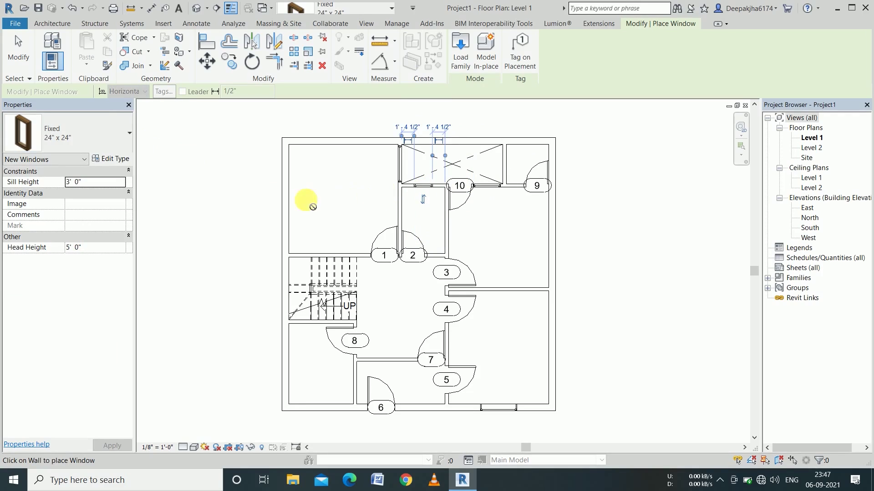
pyautogui.click(67, 137)
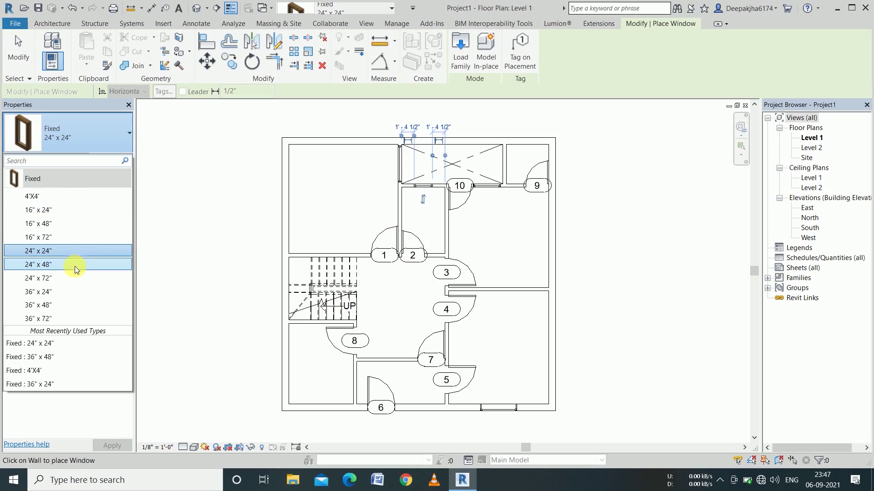
pyautogui.click(78, 301)
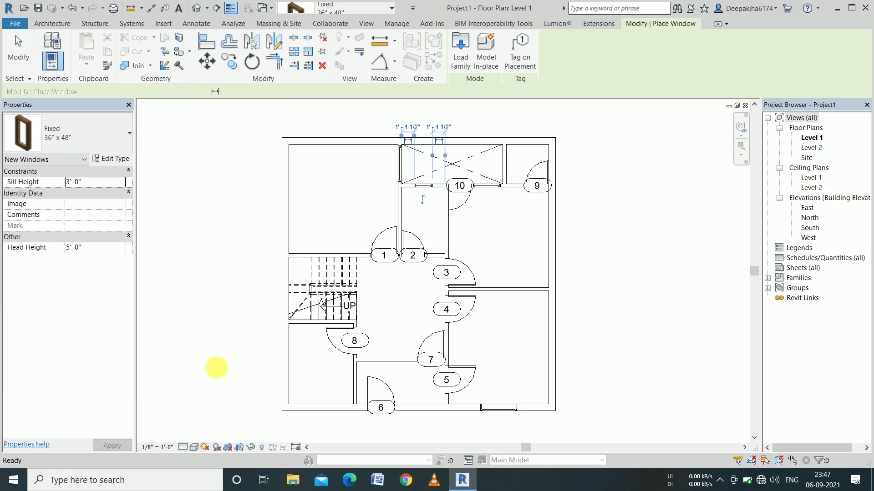
pyautogui.click(322, 410)
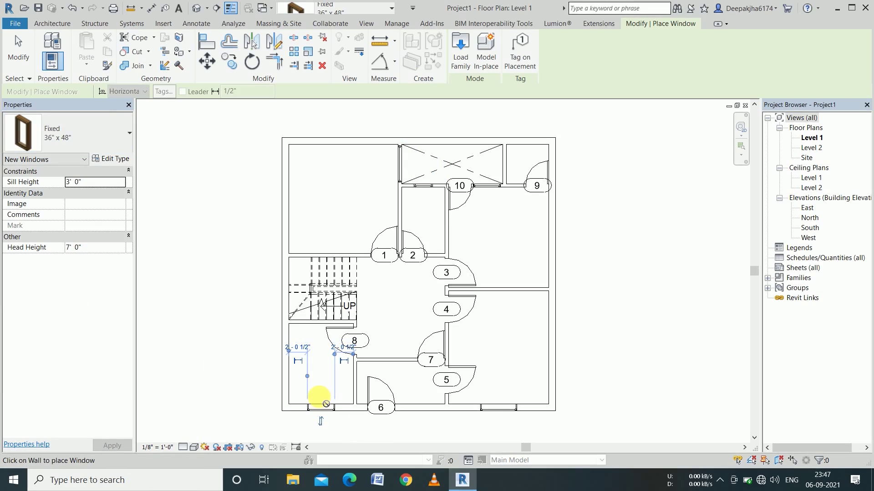
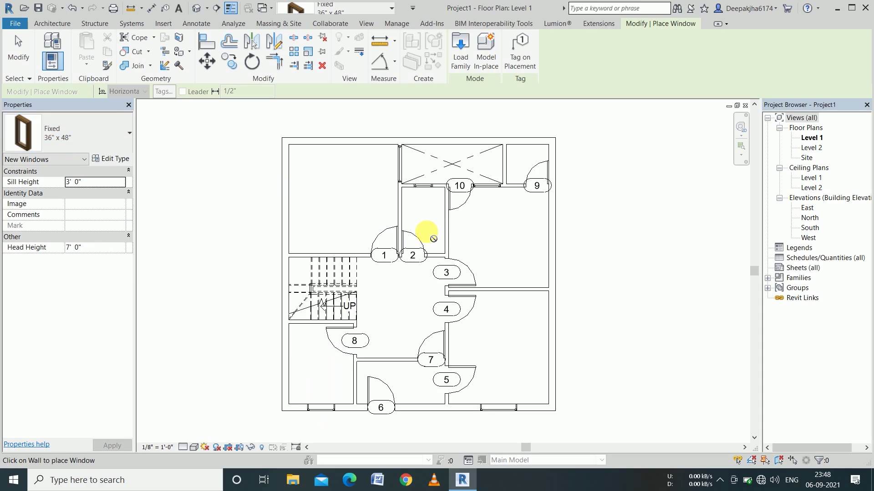
# - Finish placing windows and place a room in the top-left space of Level 1
pyautogui.press('Escape')
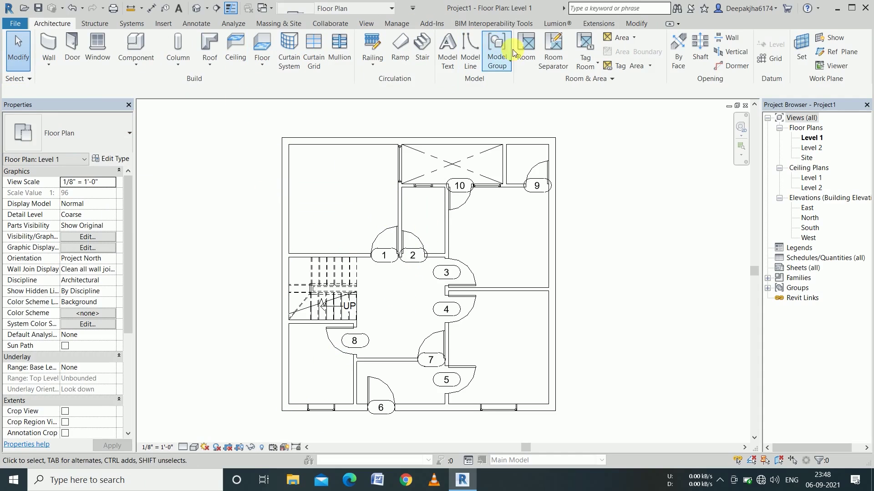
pyautogui.click(525, 47)
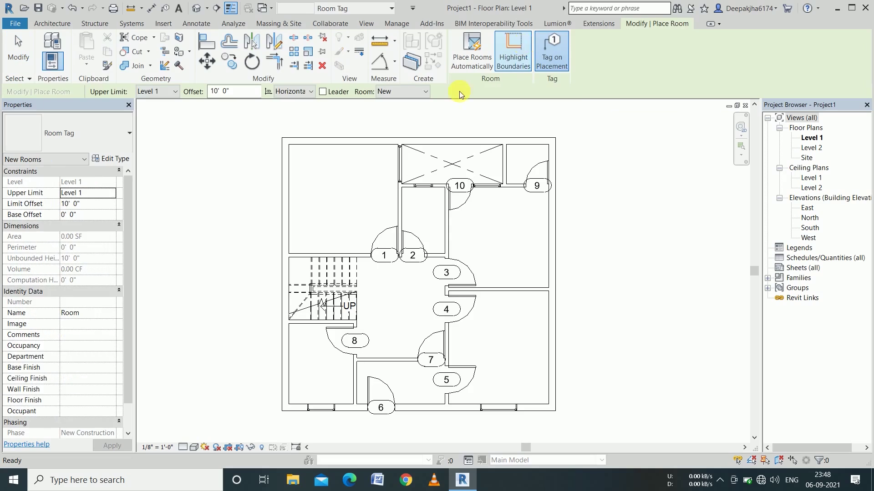
pyautogui.click(343, 184)
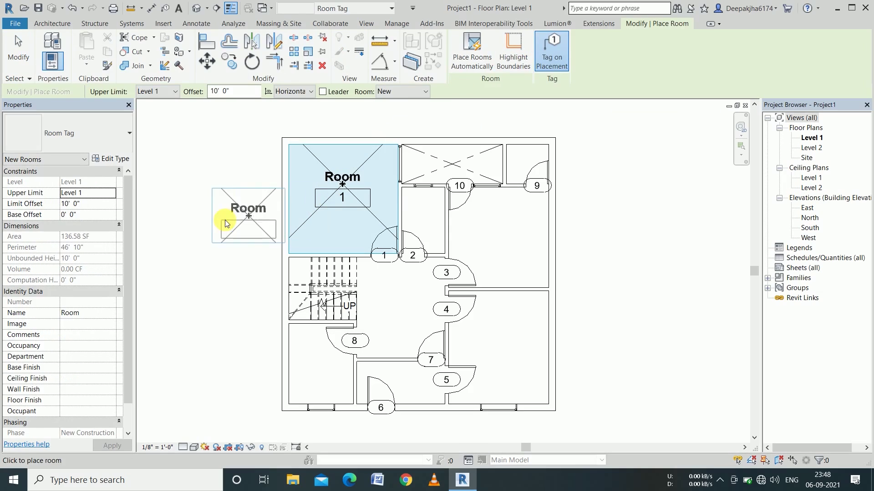
pyautogui.press('Escape')
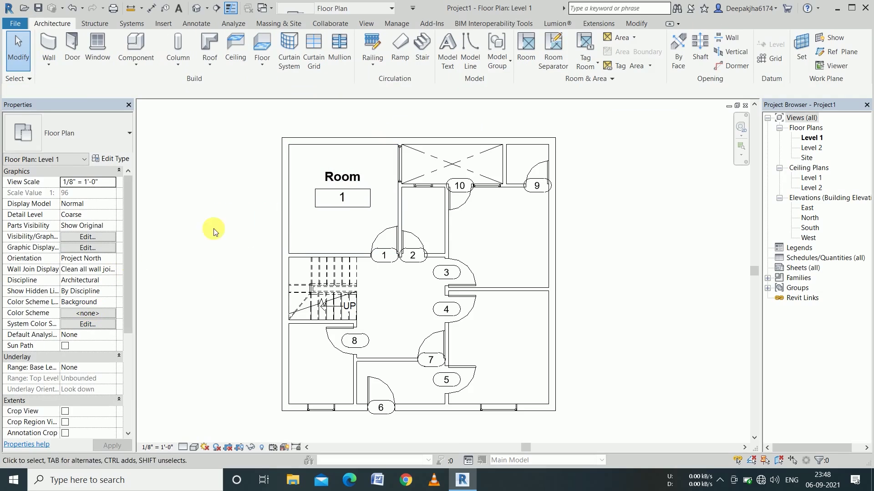
# - Check the room tag's type settings without changes, then select the top-left room
pyautogui.click(342, 180)
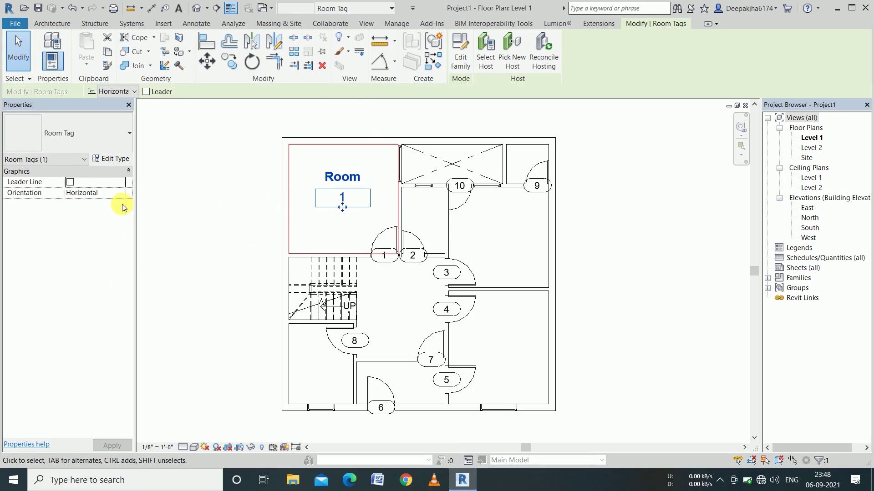
pyautogui.click(116, 159)
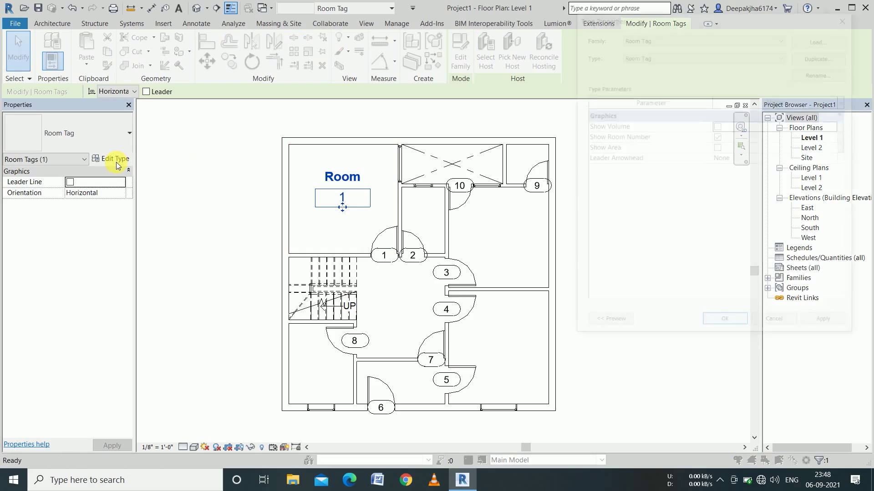
pyautogui.click(844, 17)
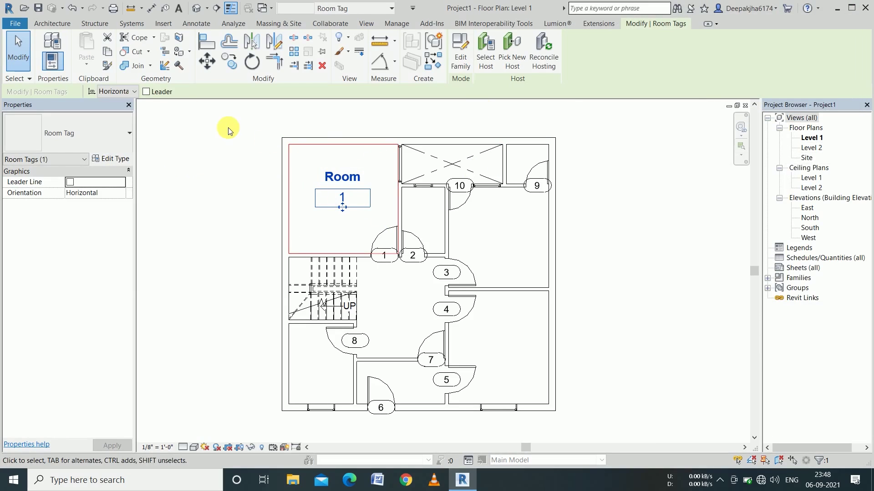
pyautogui.click(228, 131)
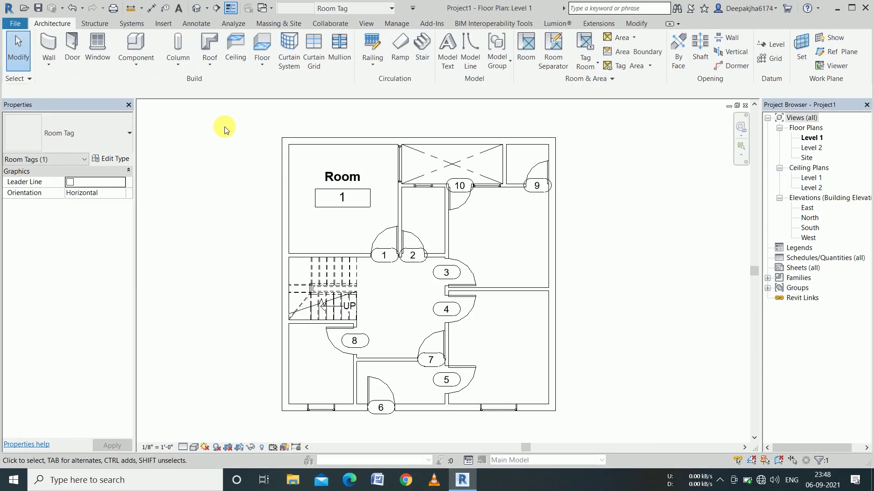
pyautogui.click(308, 223)
pyautogui.write('BEDROOM')
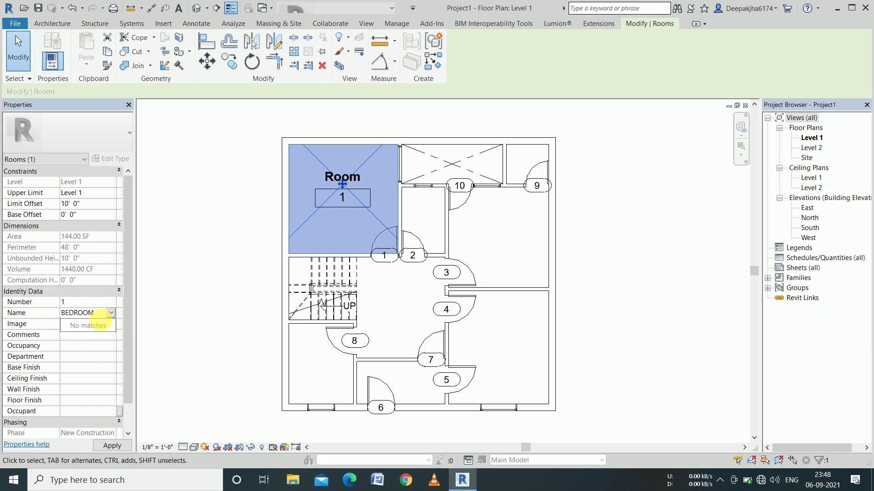
# - Apply BEDROOM as the top-left room's name in Properties
pyautogui.click(76, 302)
pyautogui.click(228, 240)
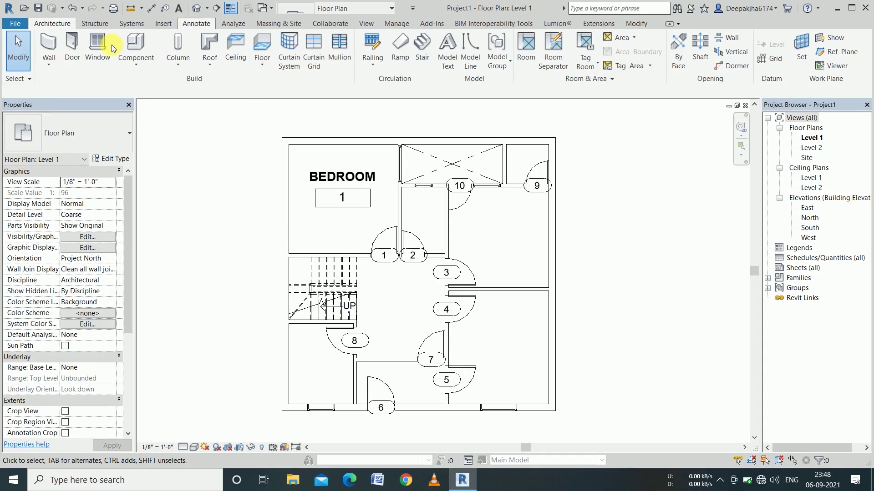
# - Start an aligned dimension set to measure to wall faces
pyautogui.click(43, 41)
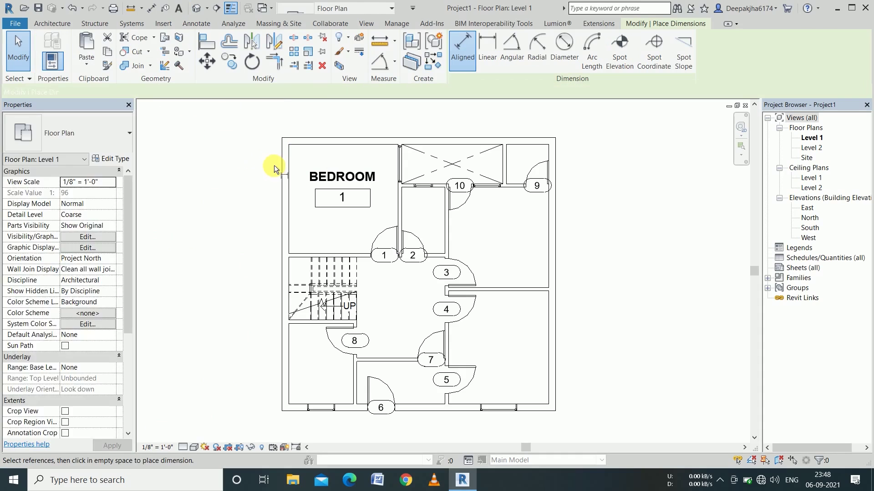
pyautogui.click(133, 92)
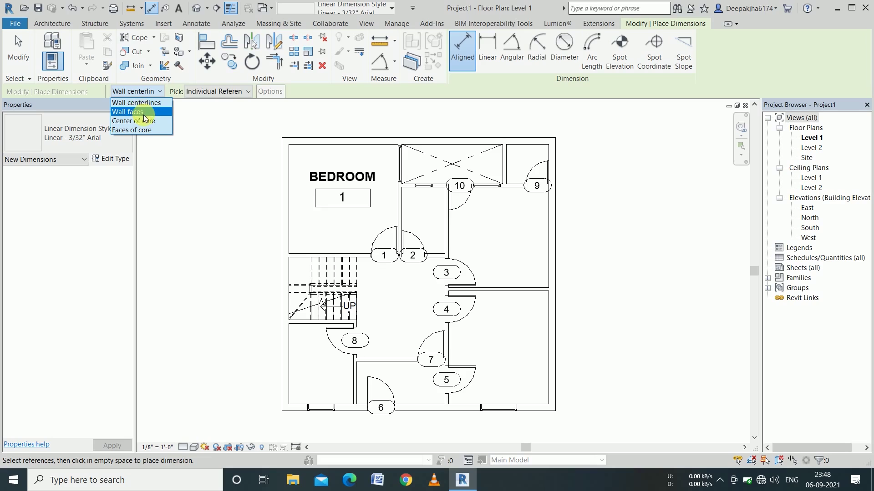
pyautogui.click(143, 113)
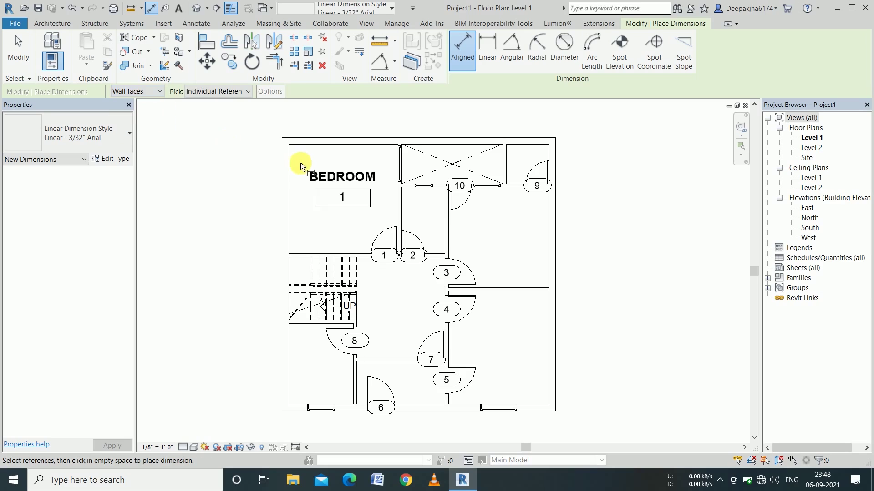
# - Dimension the top wall faces: 0'-9", 12'-0", 0'-4 1/4", 0'-4 1/2", 11'-0", 0'-9"
pyautogui.click(279, 179)
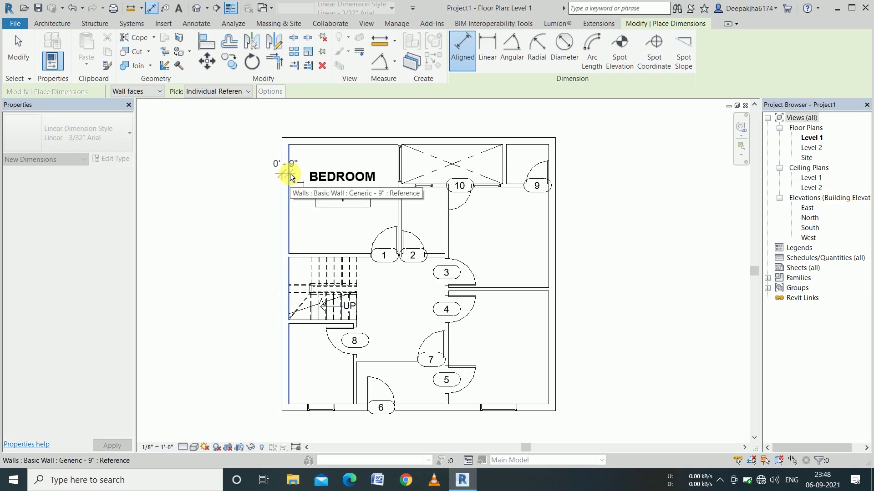
pyautogui.click(289, 173)
pyautogui.click(396, 194)
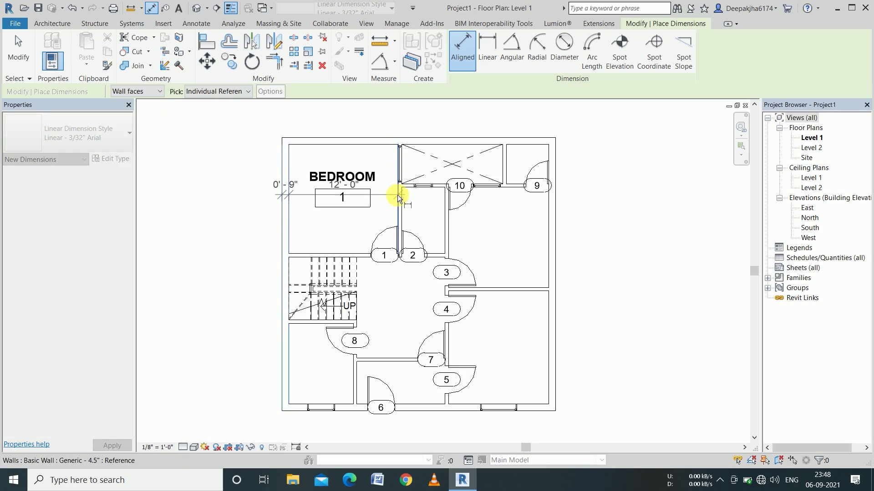
pyautogui.click(407, 204)
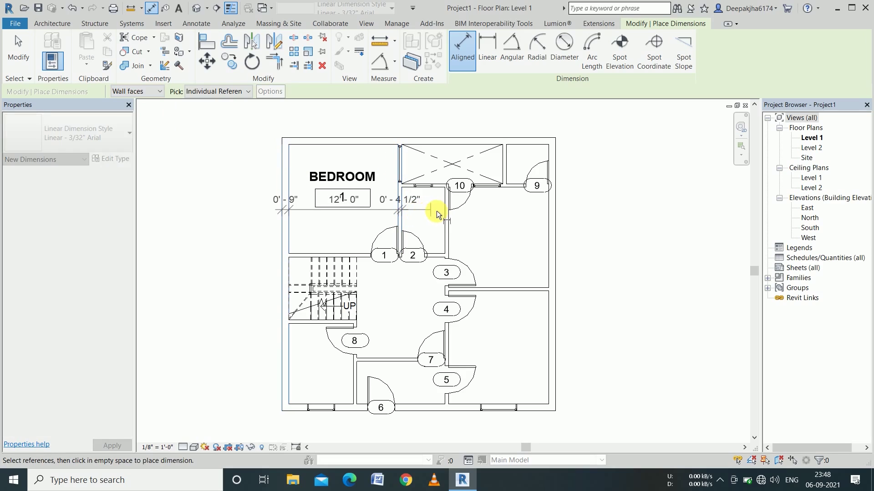
pyautogui.click(446, 220)
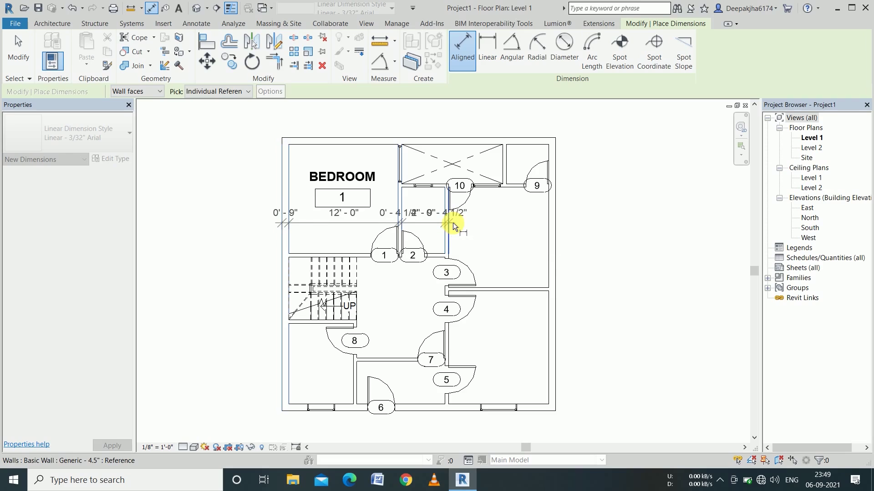
pyautogui.click(548, 220)
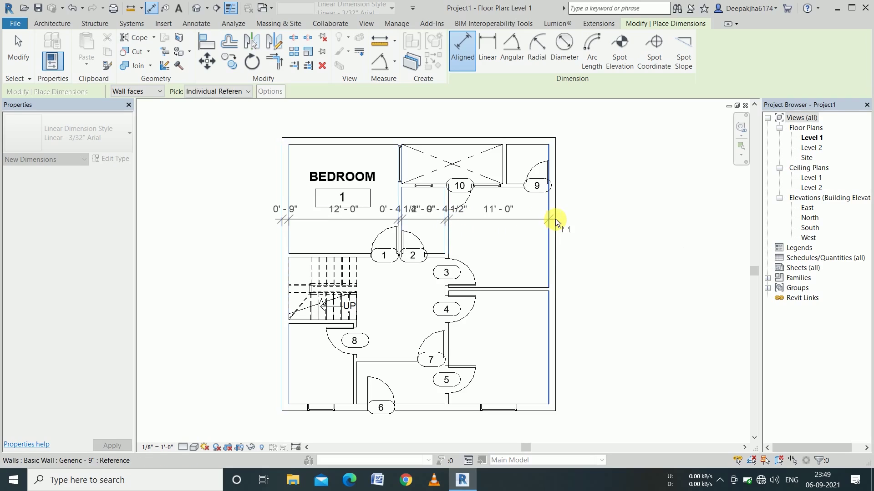
pyautogui.click(555, 220)
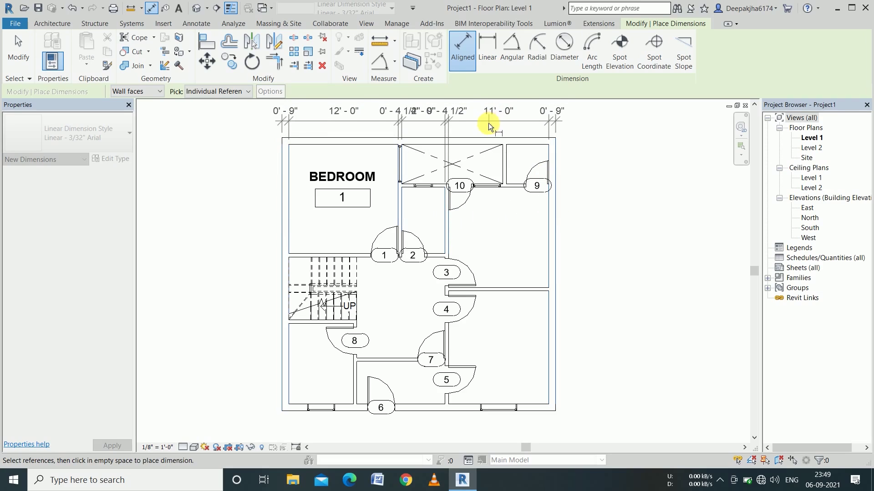
pyautogui.click(488, 125)
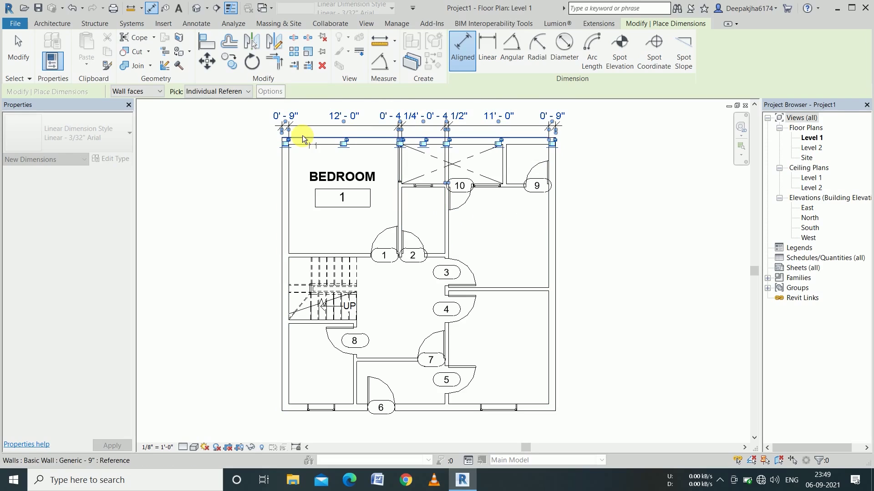
pyautogui.click(302, 143)
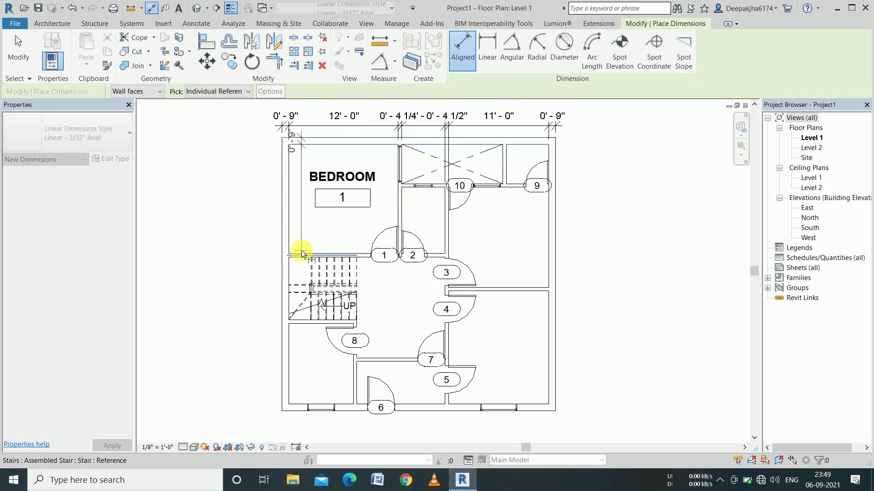
# - Dimension the left side's wall faces from top wall to bottom wall
pyautogui.press('Escape')
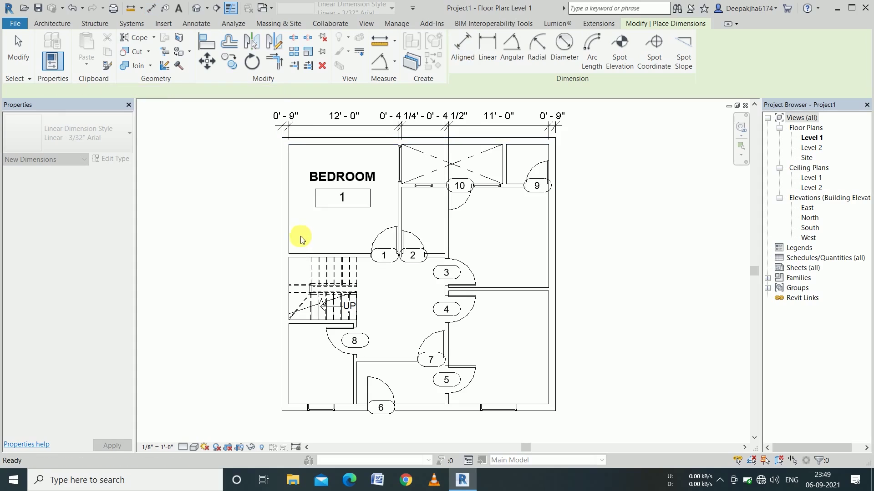
pyautogui.click(303, 138)
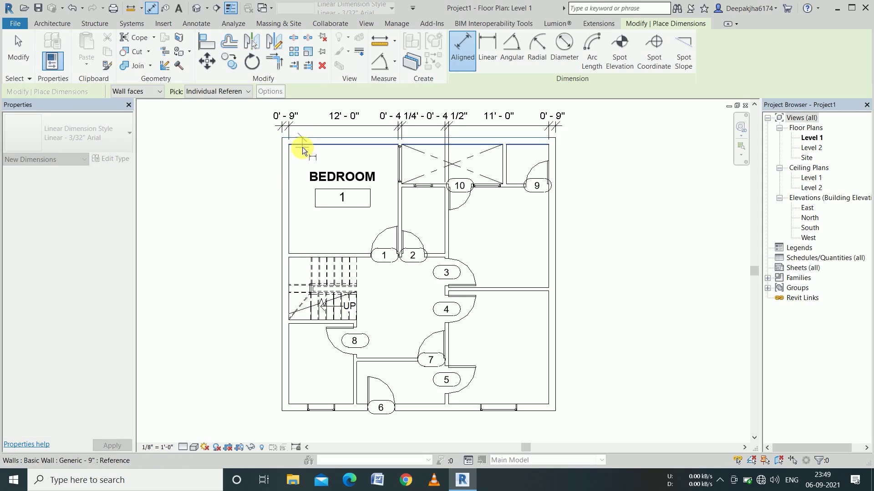
pyautogui.click(302, 146)
pyautogui.click(303, 250)
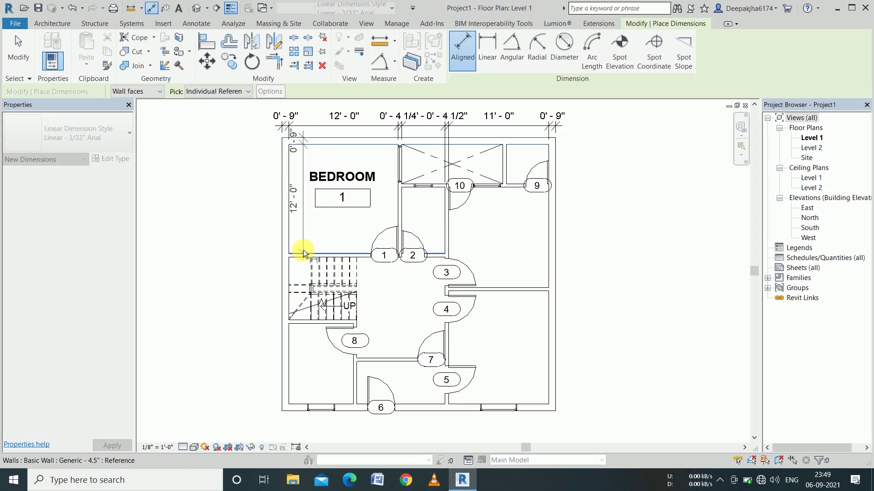
pyautogui.click(300, 258)
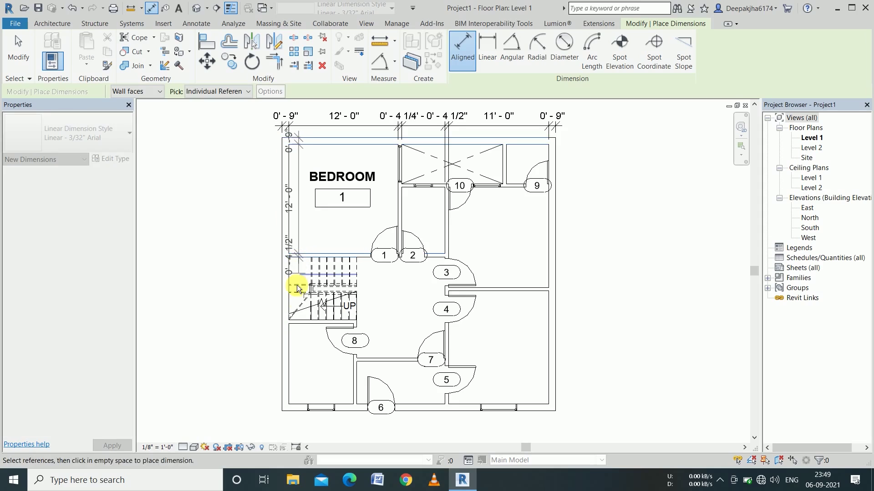
pyautogui.scroll(4, 292, 314)
pyautogui.scroll(1, 293, 319)
pyautogui.click(304, 325)
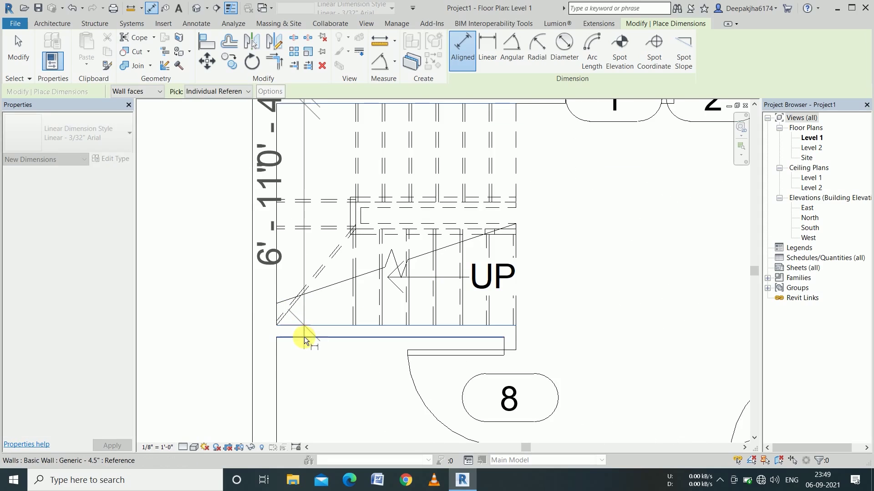
pyautogui.click(304, 337)
pyautogui.scroll(-3, 307, 180)
pyautogui.scroll(-1, 306, 191)
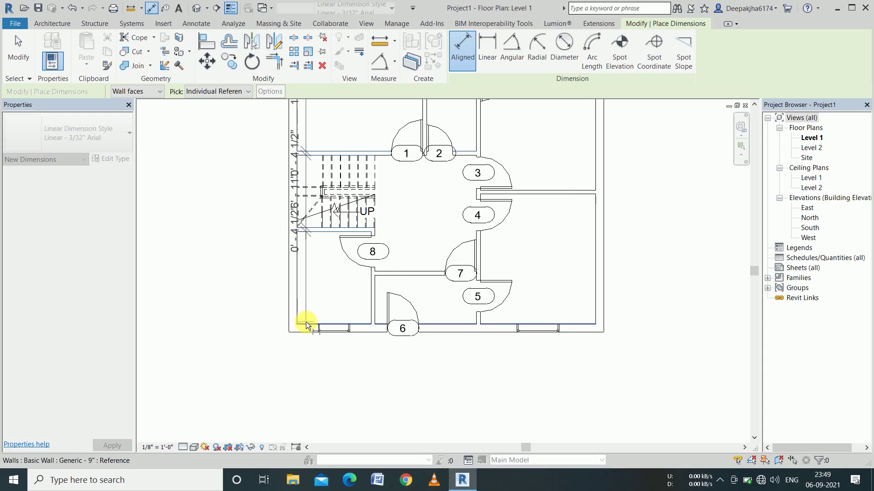
pyautogui.click(309, 333)
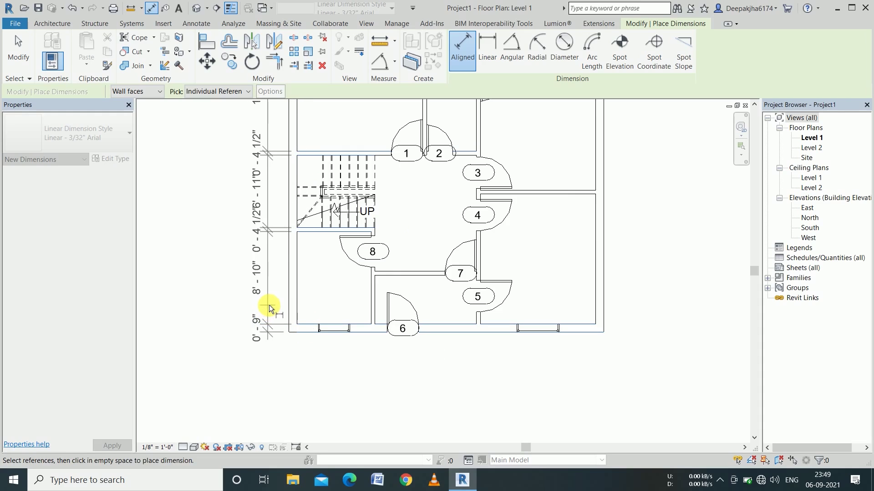
pyautogui.click(271, 305)
# - Dimension the bottom side's wall faces, including the interior partitions, below the plan
pyautogui.scroll(-2, 289, 343)
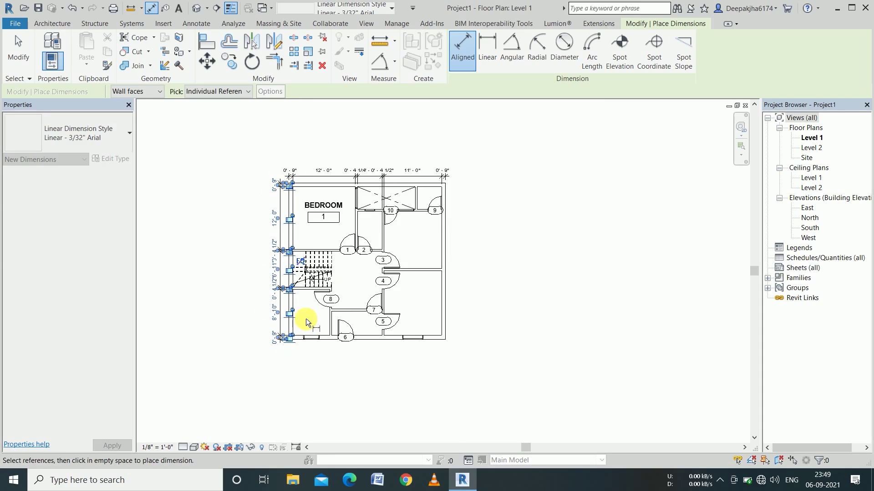
pyautogui.scroll(2, 286, 328)
pyautogui.scroll(2, 287, 327)
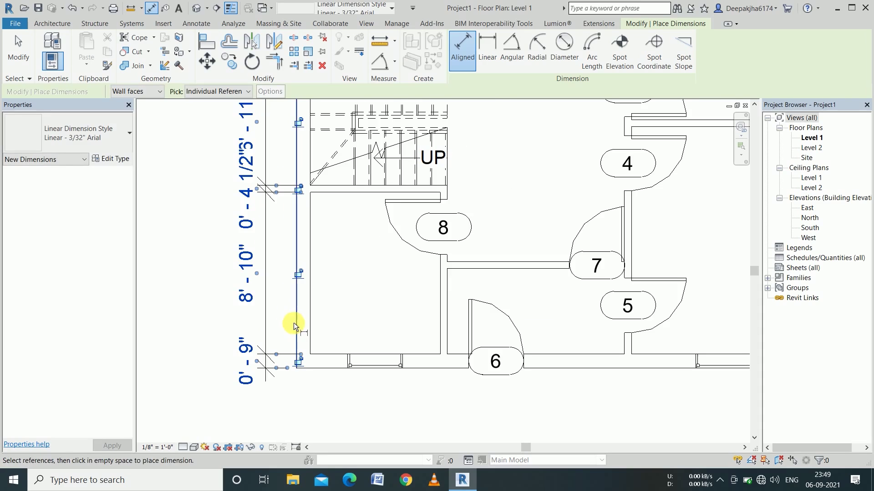
pyautogui.click(294, 323)
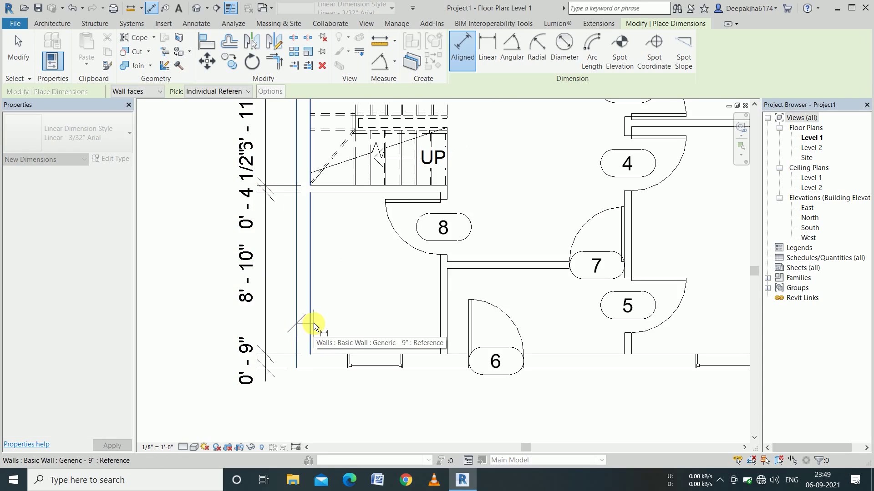
pyautogui.click(436, 333)
pyautogui.click(448, 340)
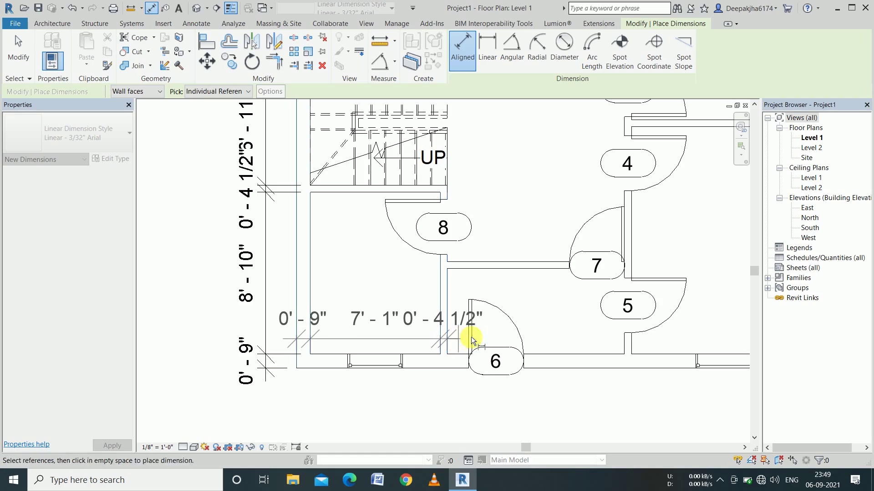
pyautogui.click(624, 339)
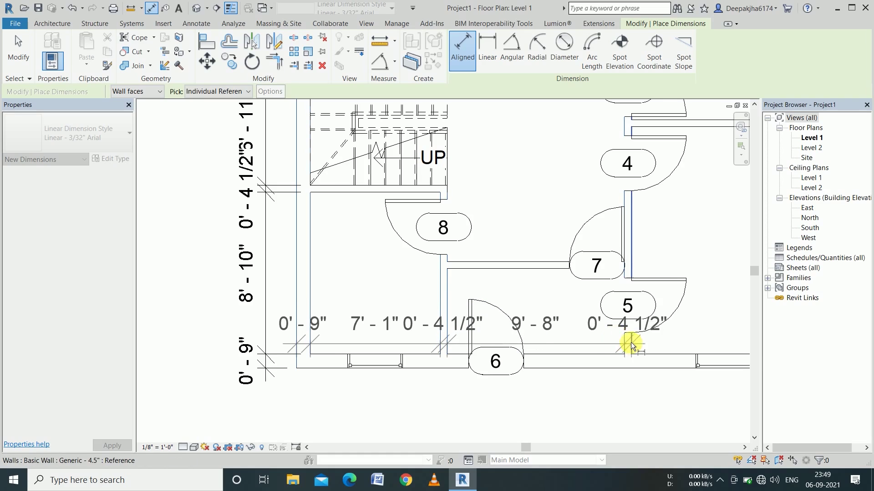
pyautogui.scroll(-2, 494, 301)
pyautogui.click(663, 308)
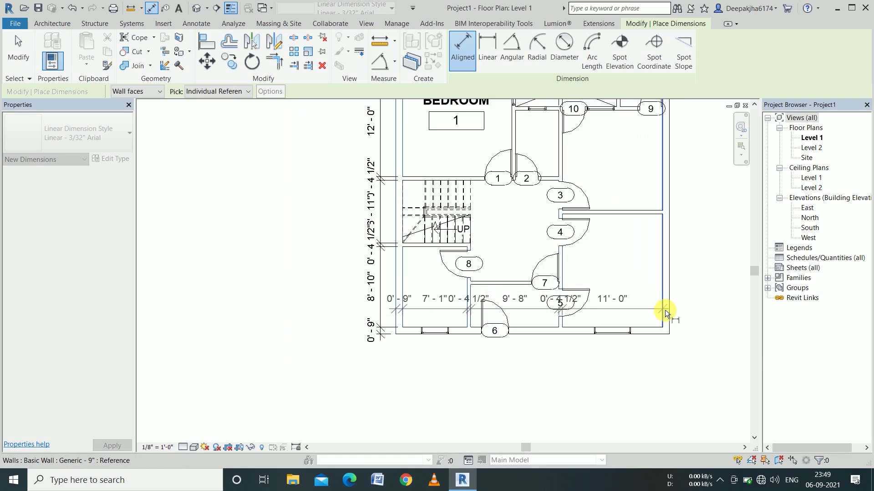
pyautogui.click(669, 314)
pyautogui.click(622, 359)
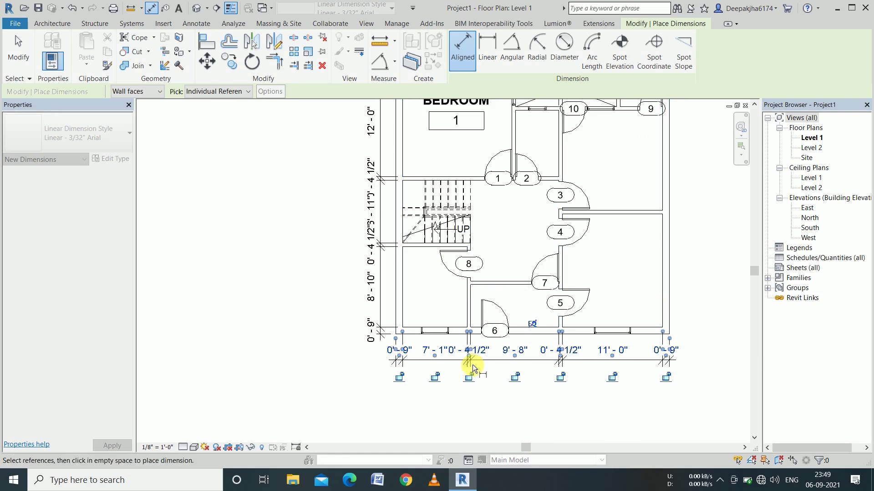
# - Dimension the right side's wall faces from top wall through the partition to bottom
pyautogui.scroll(-2, 471, 364)
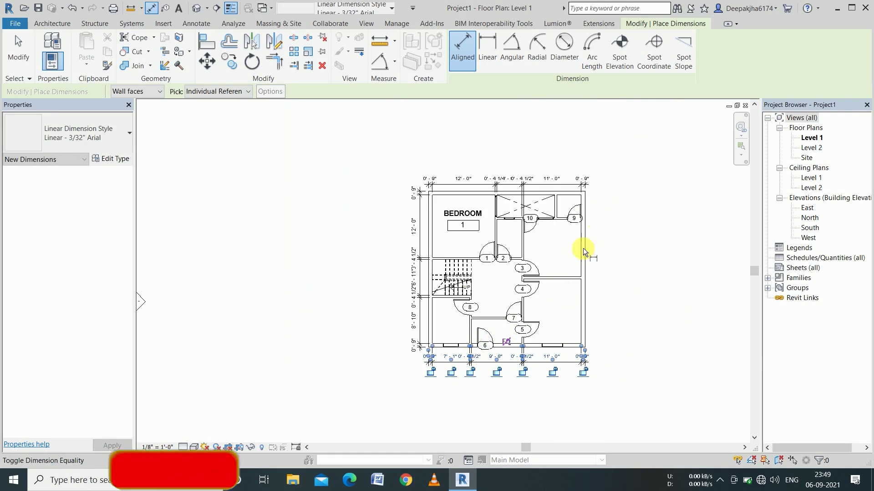
pyautogui.click(566, 195)
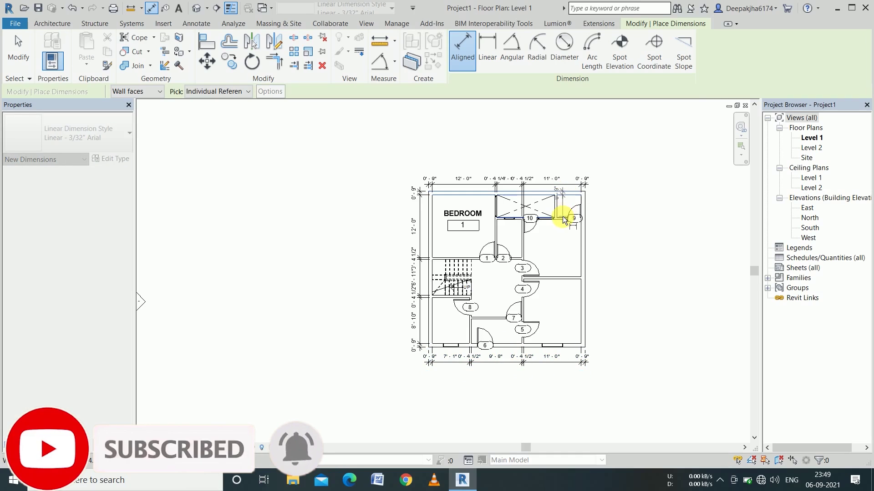
pyautogui.click(569, 276)
pyautogui.click(569, 280)
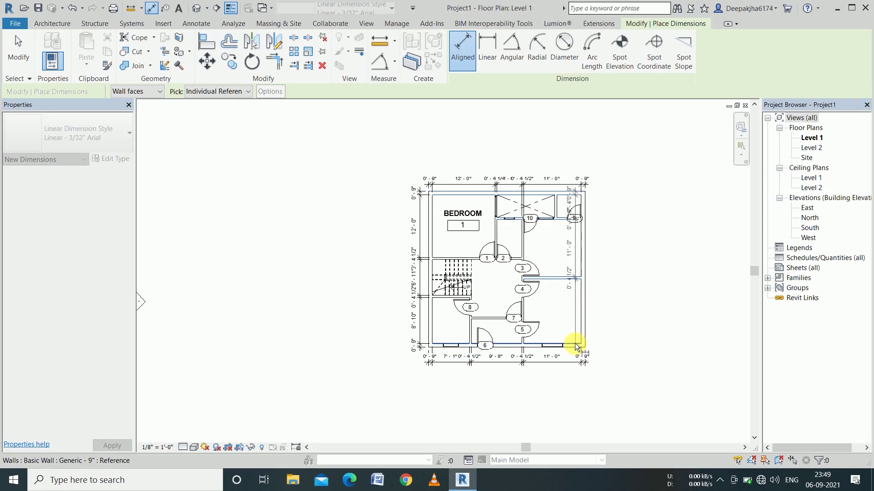
pyautogui.click(575, 343)
pyautogui.click(575, 348)
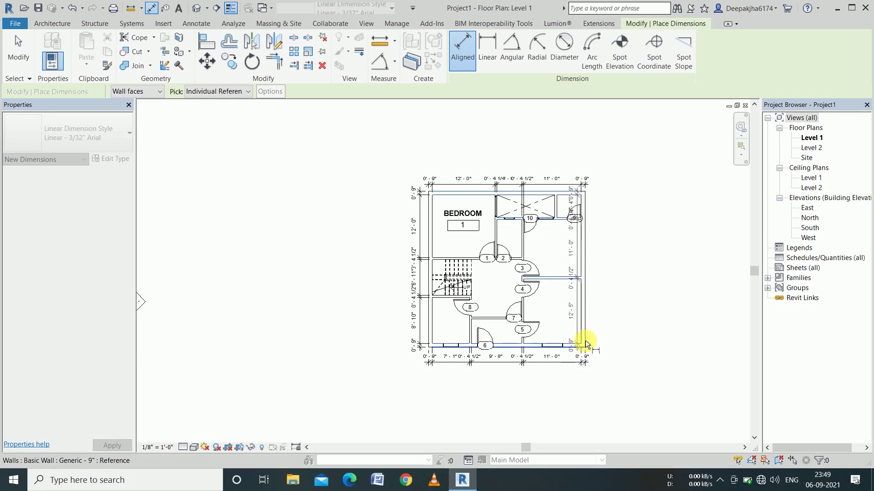
pyautogui.click(600, 326)
pyautogui.scroll(3, 599, 324)
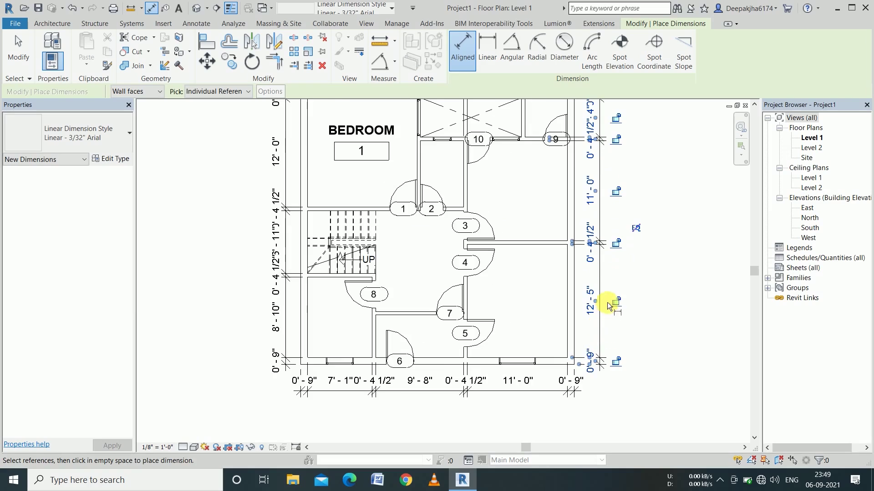
pyautogui.scroll(-3, 608, 304)
# - Lift the two crowded 0'-4 1/2" labels above the top dimension string
pyautogui.press('Escape')
pyautogui.press('Escape')
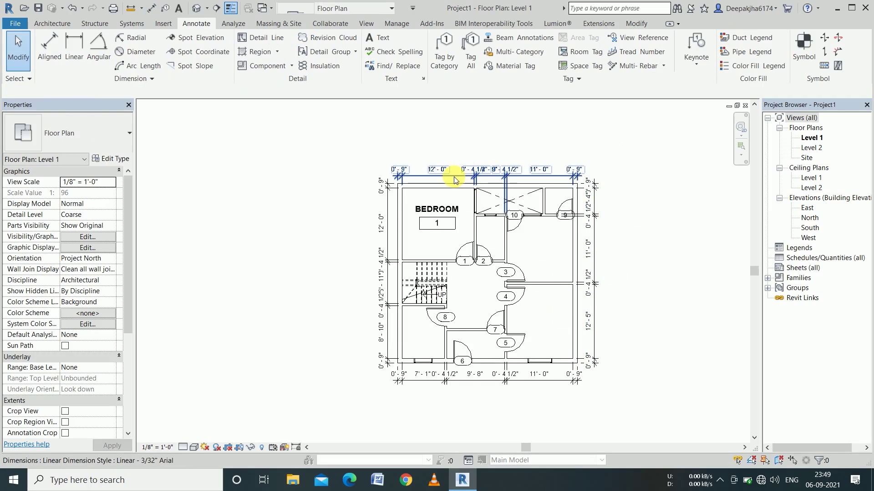
pyautogui.click(460, 178)
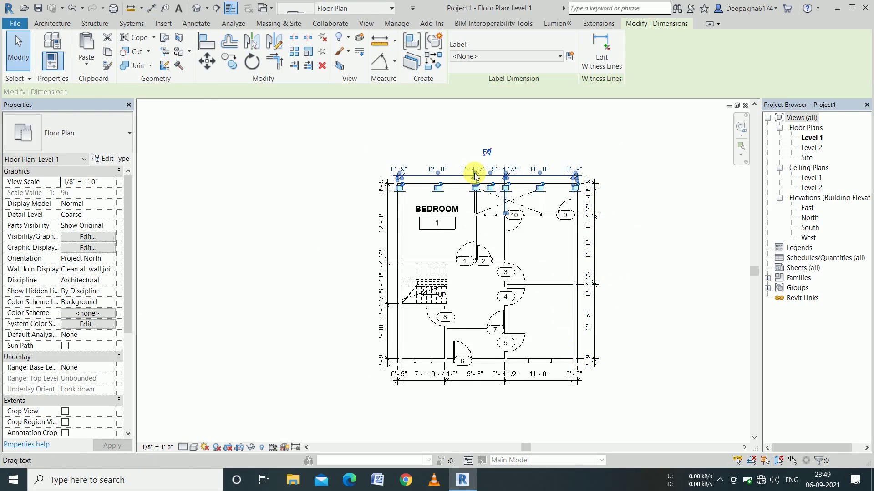
pyautogui.moveTo(475, 176); pyautogui.dragTo(475, 160)
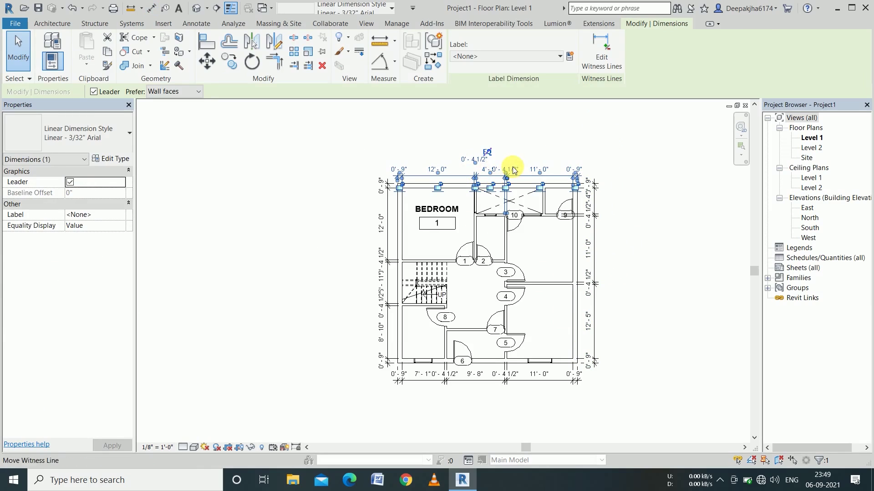
pyautogui.press('Escape')
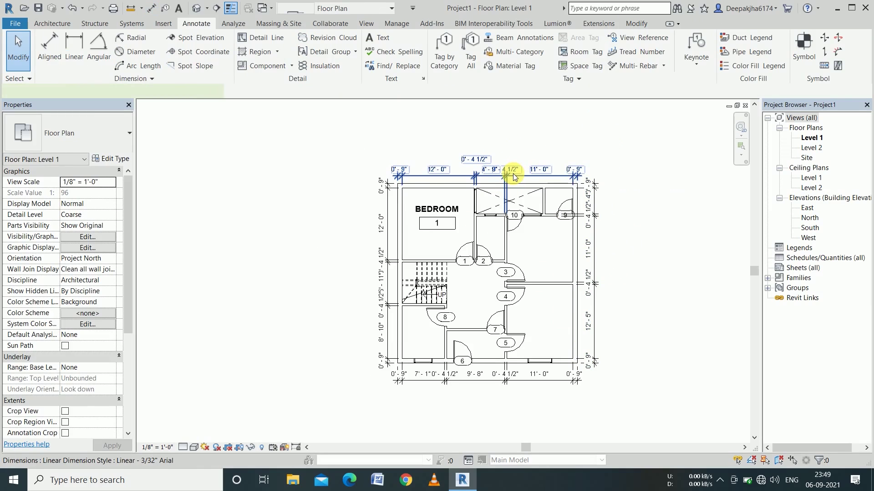
pyautogui.click(513, 173)
pyautogui.moveTo(513, 173); pyautogui.dragTo(509, 166)
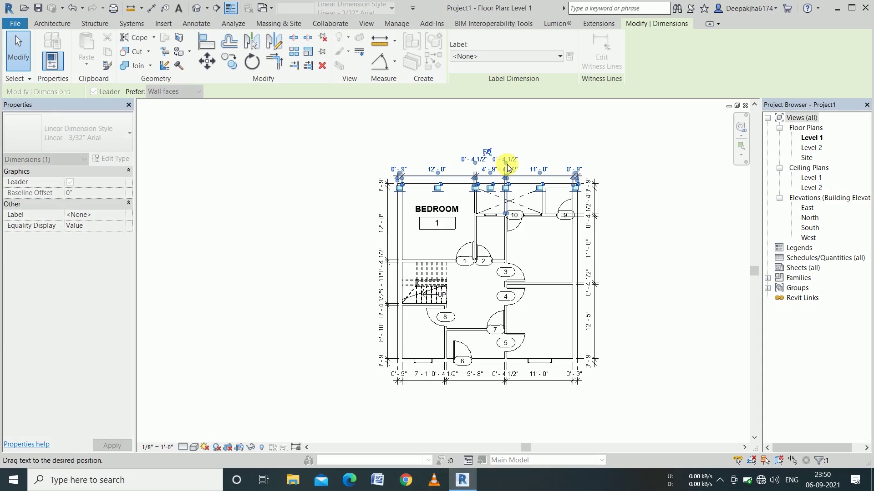
pyautogui.click(545, 148)
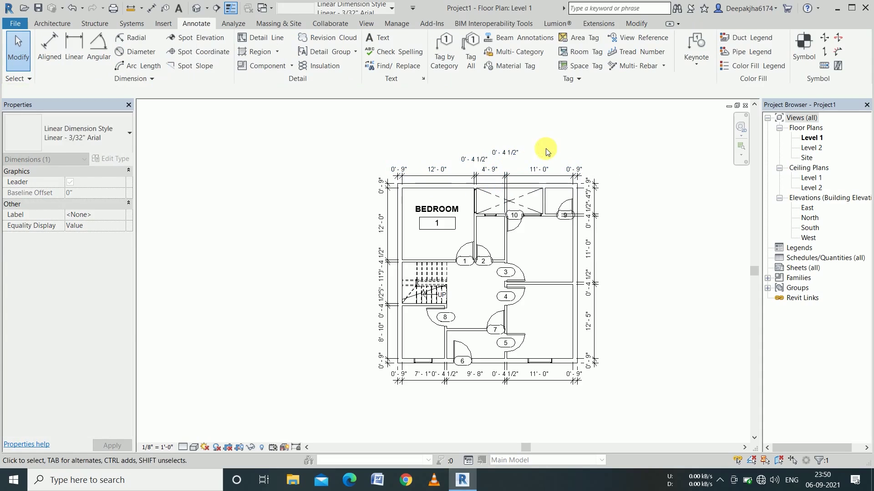
# - Move the crowded 0'-4 1/2" labels clear on the left and bottom strings
pyautogui.click(390, 274)
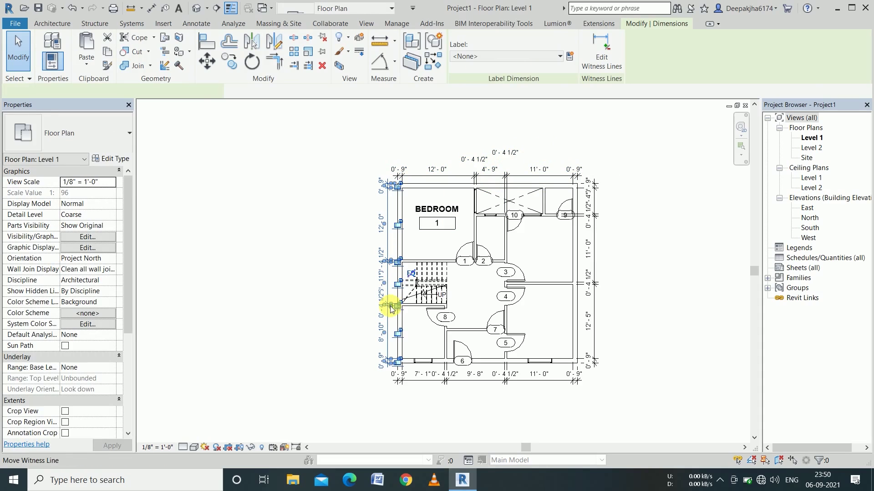
pyautogui.moveTo(383, 306); pyautogui.dragTo(369, 302)
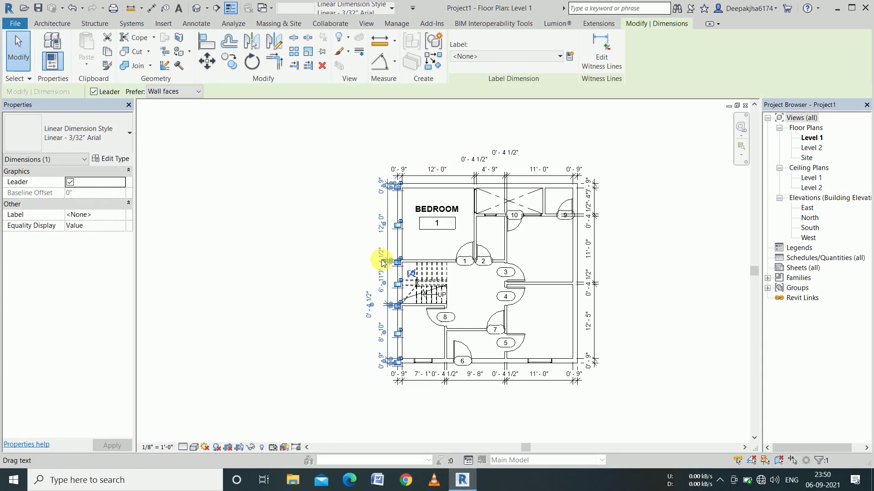
pyautogui.moveTo(384, 263); pyautogui.dragTo(371, 255)
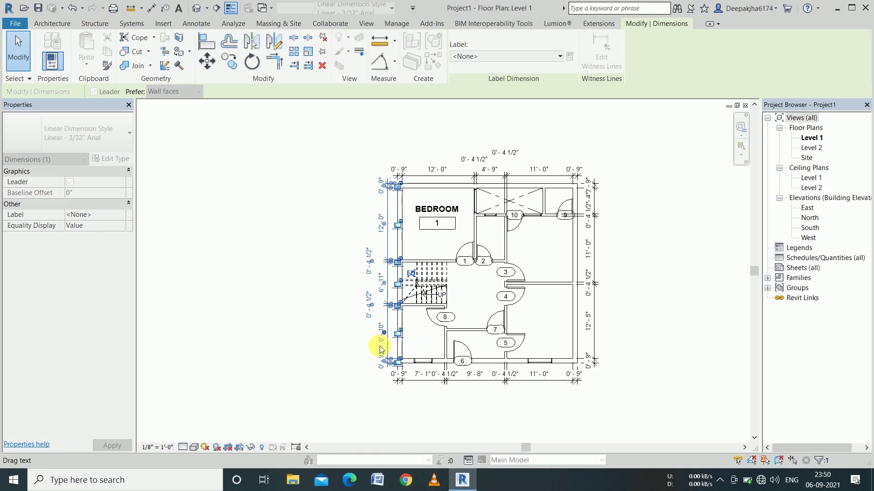
pyautogui.click(353, 351)
pyautogui.click(467, 386)
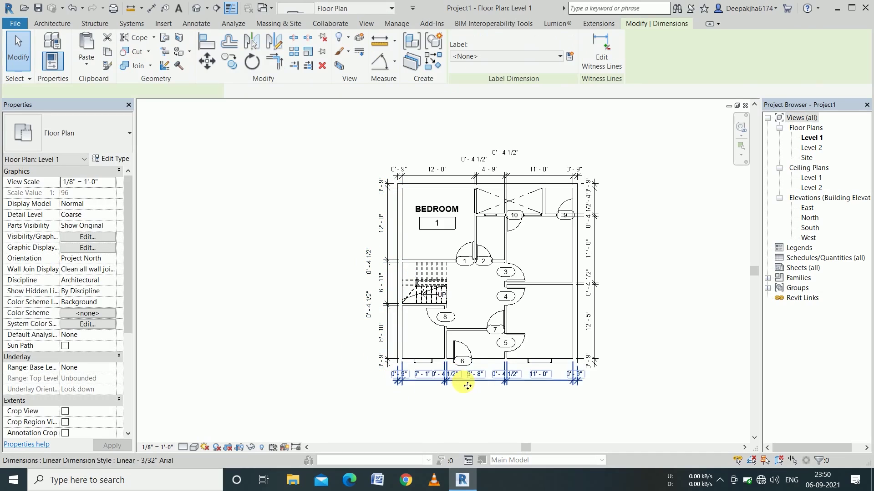
pyautogui.moveTo(444, 382); pyautogui.dragTo(446, 389)
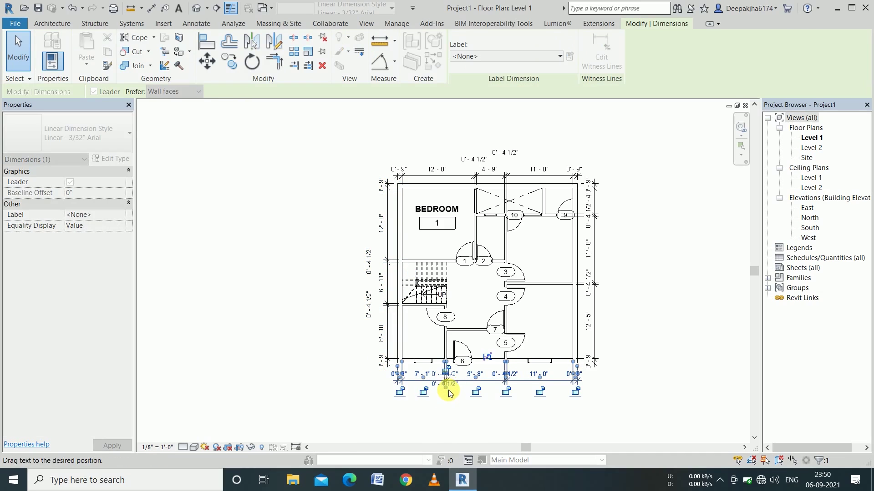
pyautogui.click(552, 419)
# - Reposition the crowded labels on the right dimension string so they read clearly
pyautogui.click(592, 336)
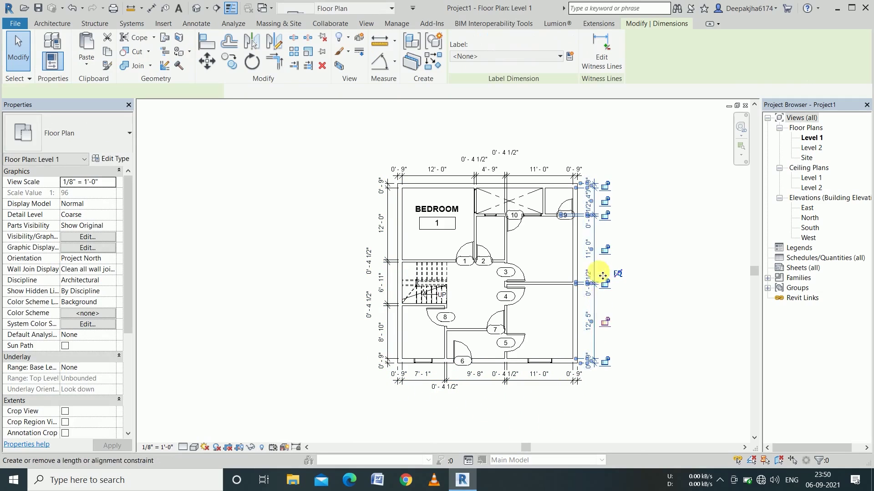
pyautogui.click(591, 214)
pyautogui.moveTo(595, 215); pyautogui.dragTo(601, 221)
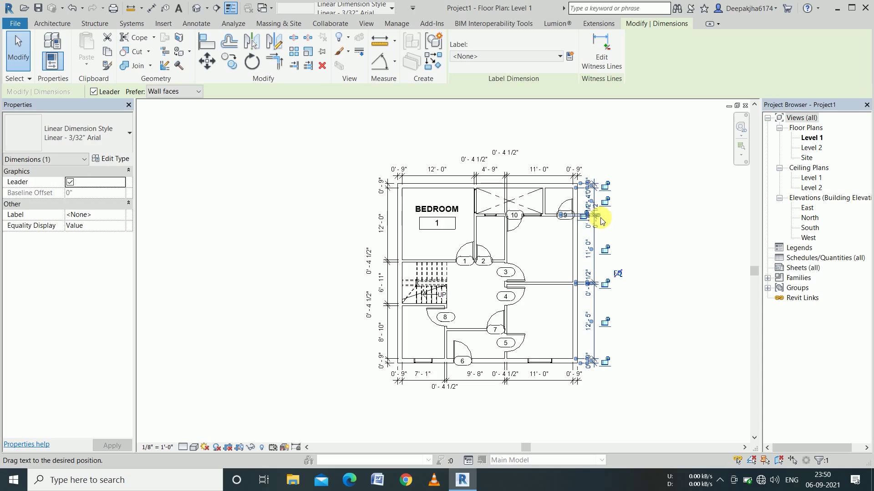
pyautogui.click(652, 245)
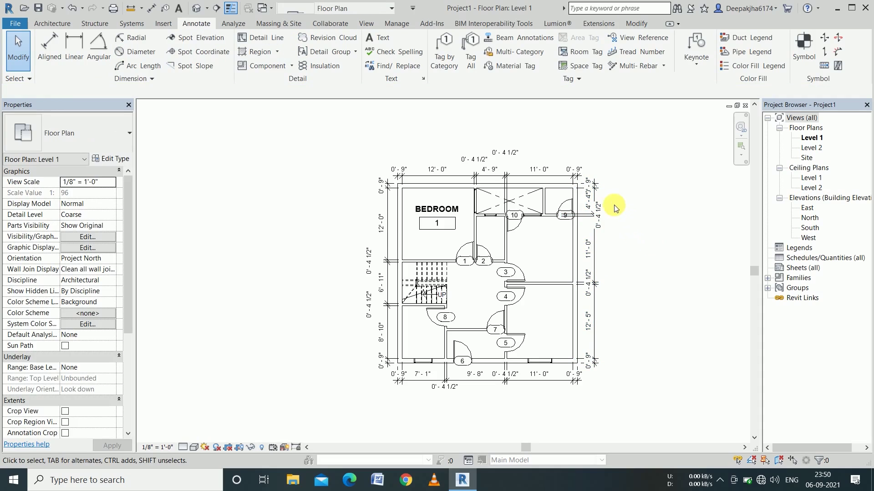
pyautogui.click(593, 187)
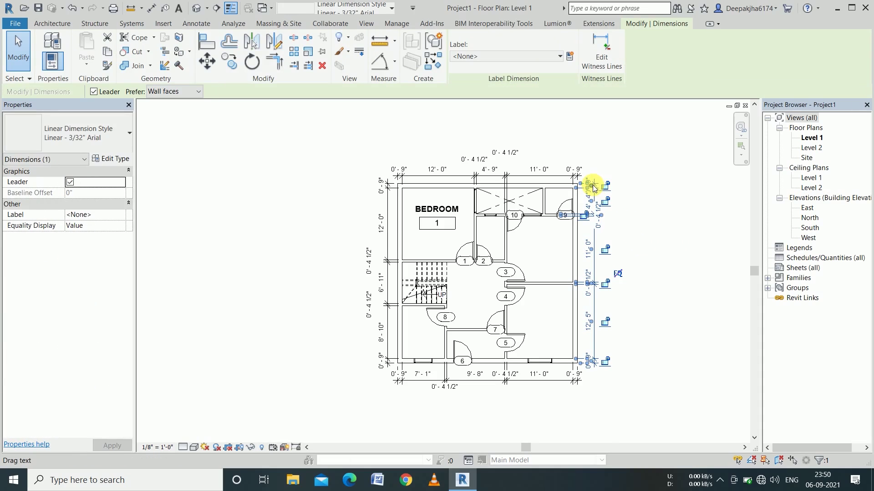
pyautogui.moveTo(593, 188); pyautogui.dragTo(600, 189)
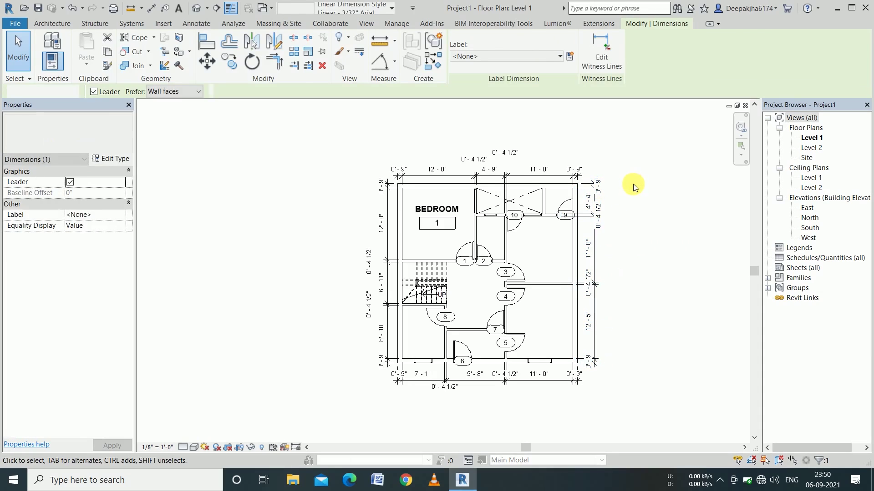
pyautogui.click(633, 184)
pyautogui.scroll(-1, 633, 182)
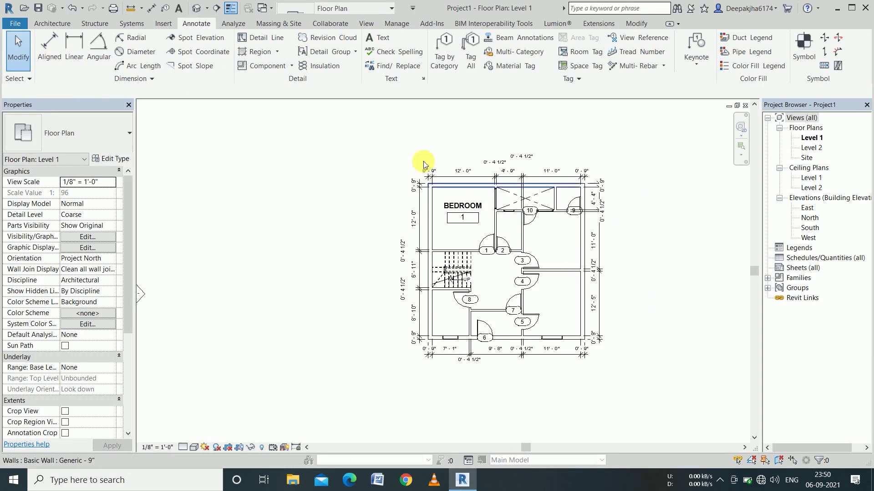
# - Add an overall 30'-0" width dimension between the outer walls above the plan
pyautogui.click(49, 43)
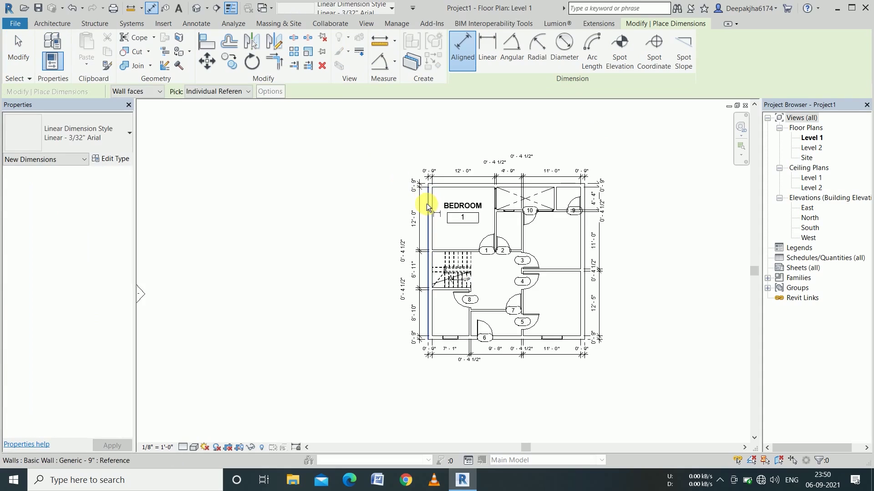
pyautogui.click(430, 203)
pyautogui.click(584, 224)
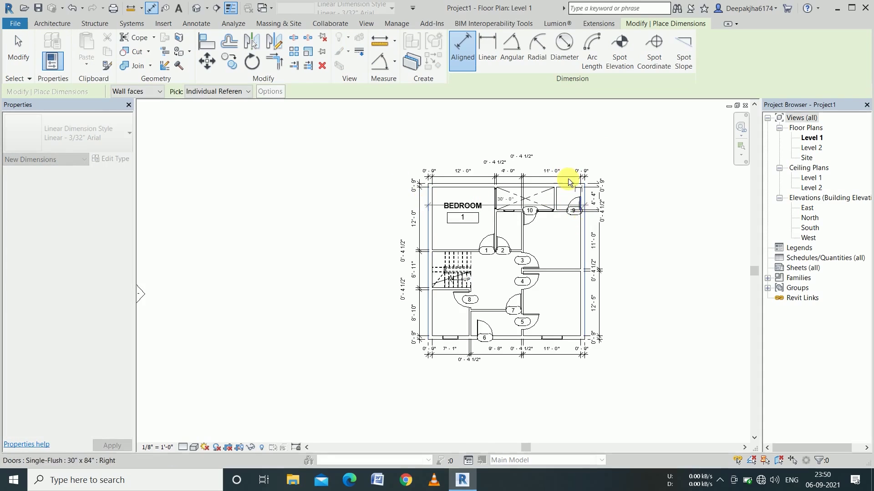
pyautogui.click(556, 148)
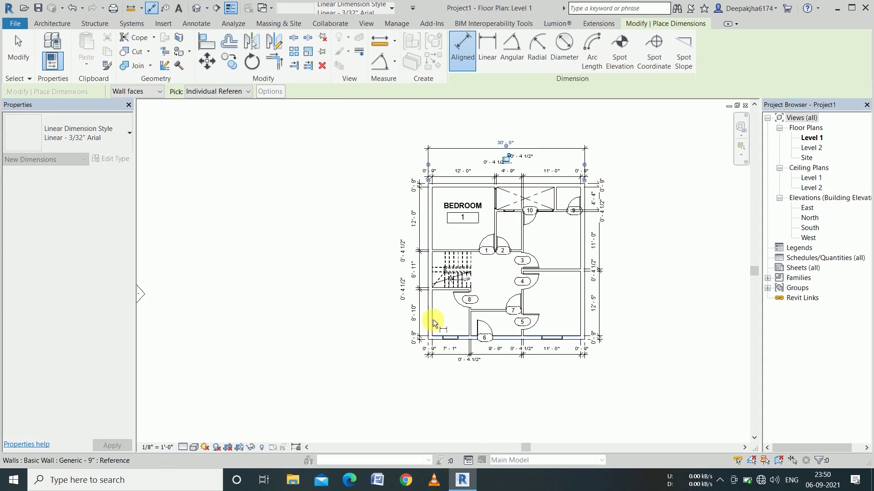
# - Add an overall 30'-0" depth dimension left of the plan
pyautogui.click(454, 183)
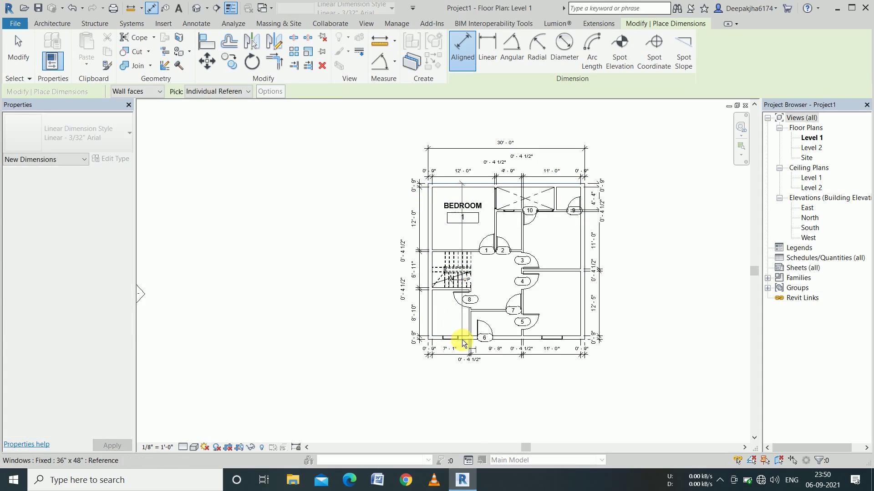
pyautogui.click(433, 339)
pyautogui.click(392, 339)
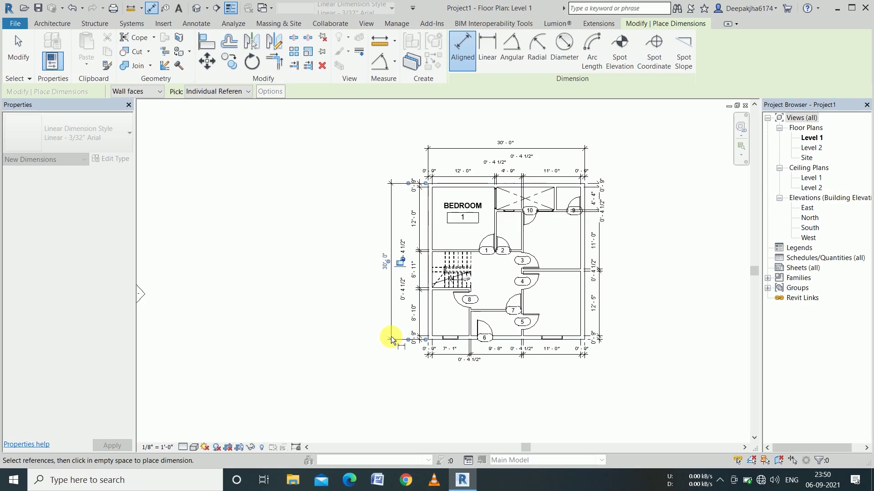
pyautogui.press('Escape')
pyautogui.press('Escape')
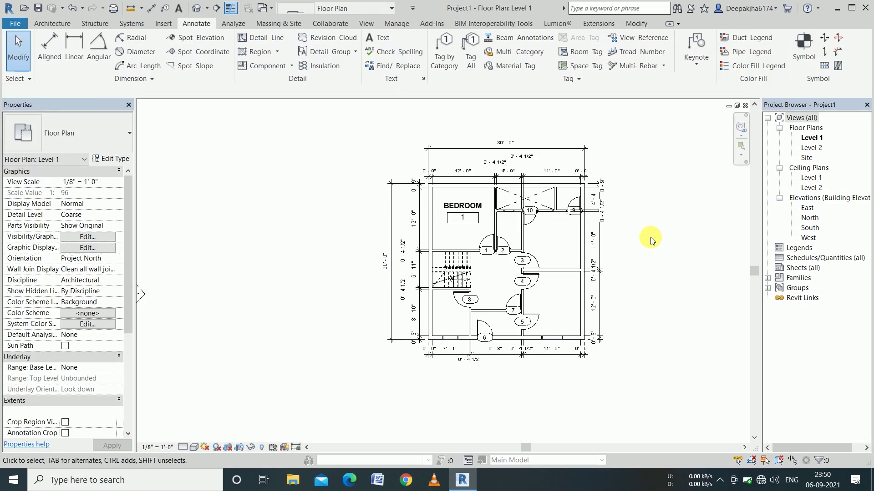
pyautogui.scroll(1, 648, 237)
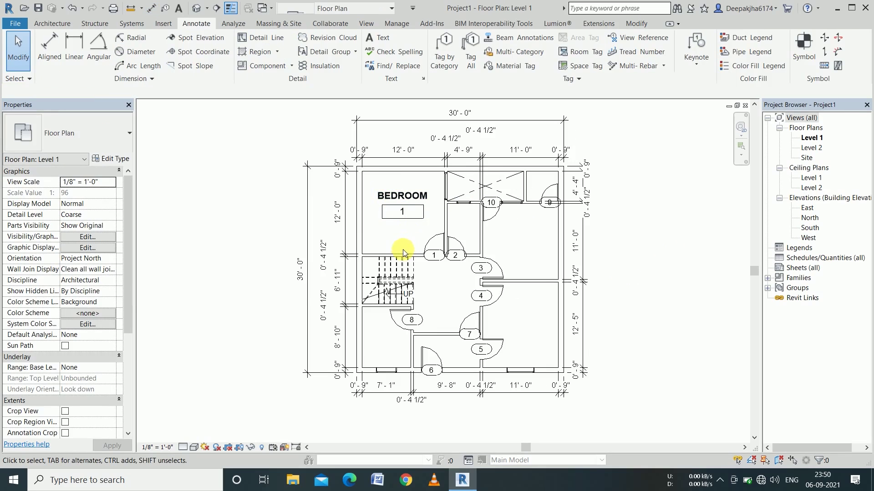
# - Set the bedroom's Number property to 12'X12' and apply it
pyautogui.click(422, 224)
pyautogui.write("12'X12'")
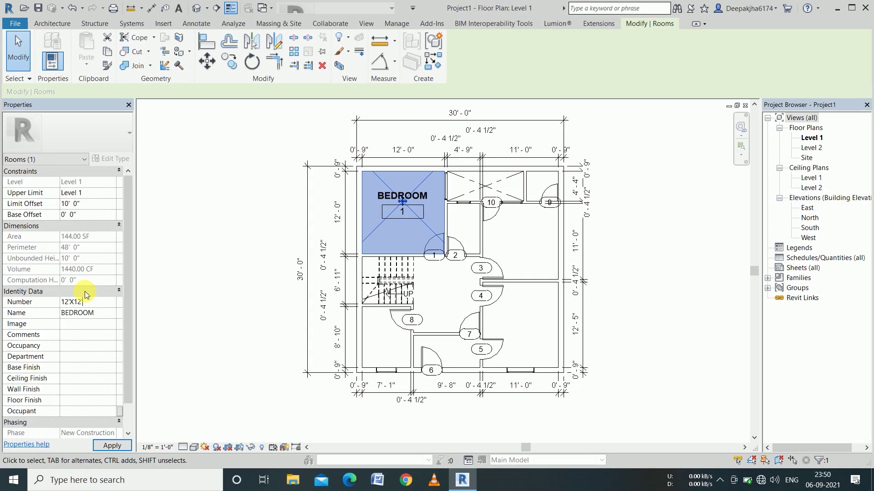
pyautogui.click(105, 450)
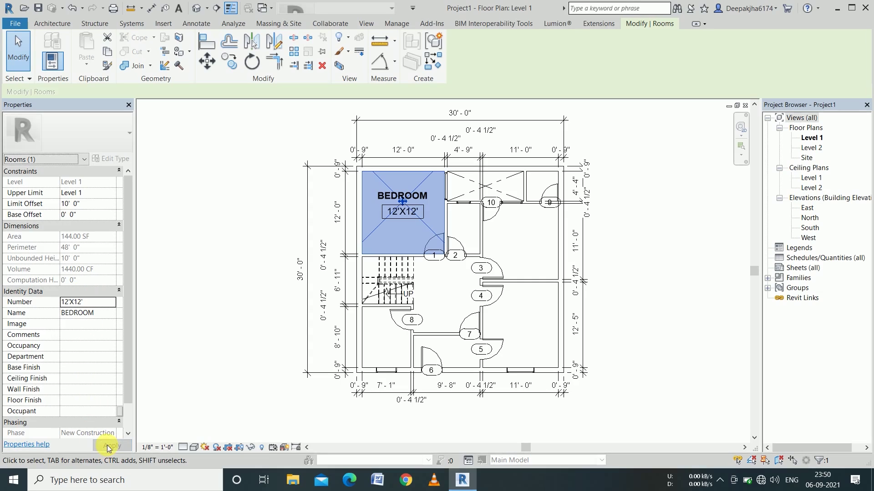
pyautogui.click(247, 294)
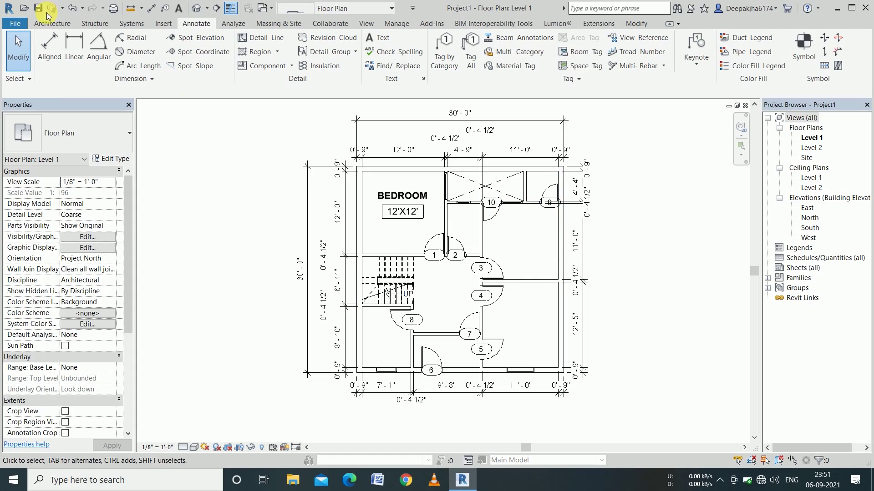
pyautogui.scroll(2, 224, 26)
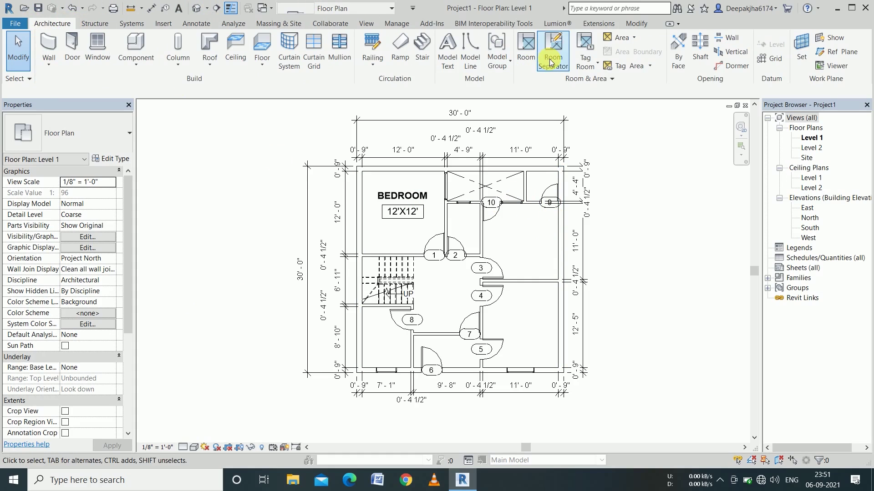
# - Create rooms in the upper-right, lower-right, central hall and small bottom spaces
pyautogui.click(526, 47)
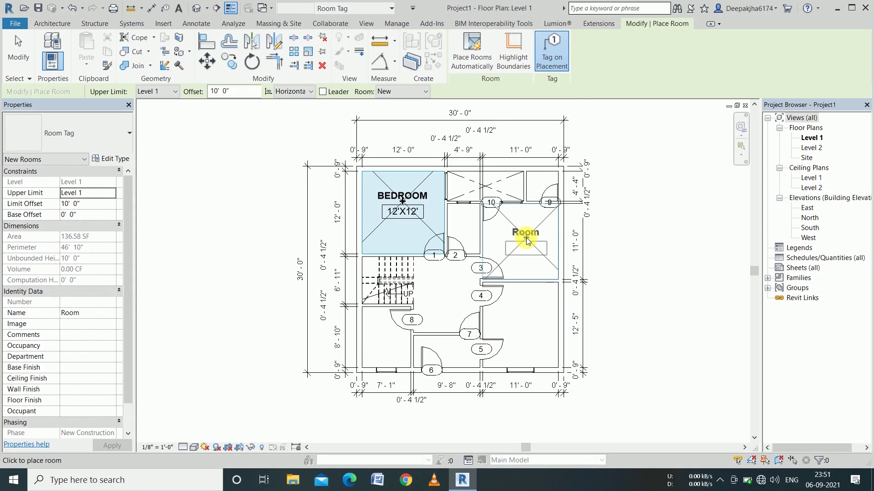
pyautogui.click(526, 230)
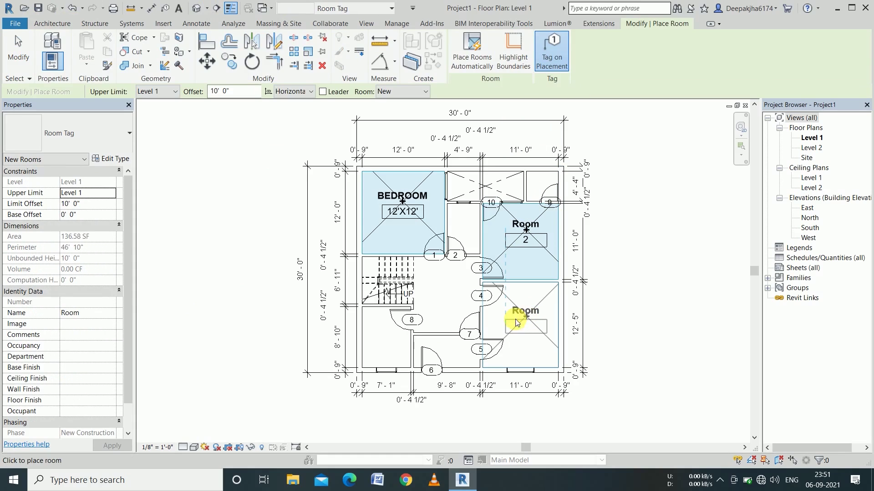
pyautogui.click(527, 317)
pyautogui.press('space')
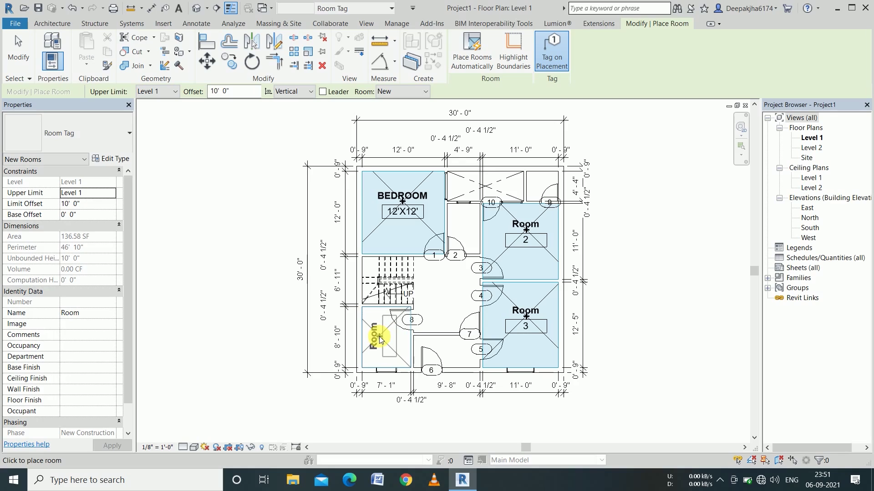
pyautogui.press('space')
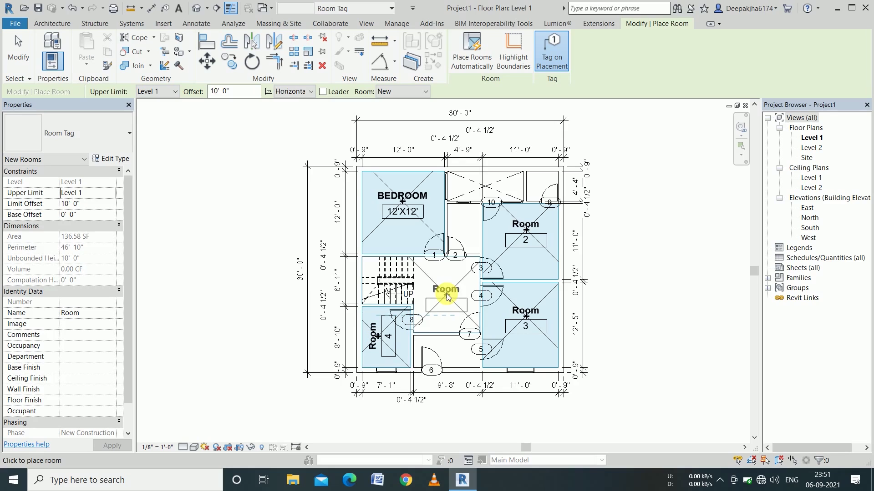
pyautogui.click(446, 291)
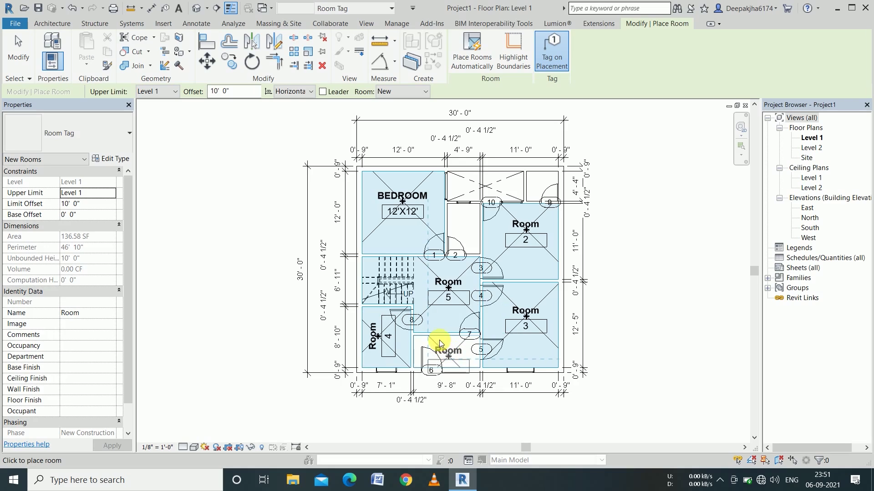
pyautogui.click(439, 343)
pyautogui.press('Escape')
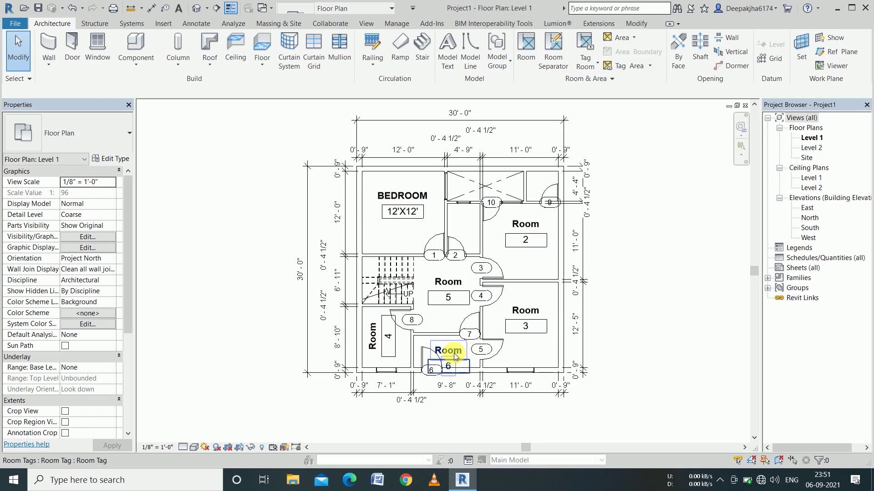
# - Add Room 7 in the top-middle space and vertically tagged Room 8 beside the bedroom
pyautogui.click(455, 353)
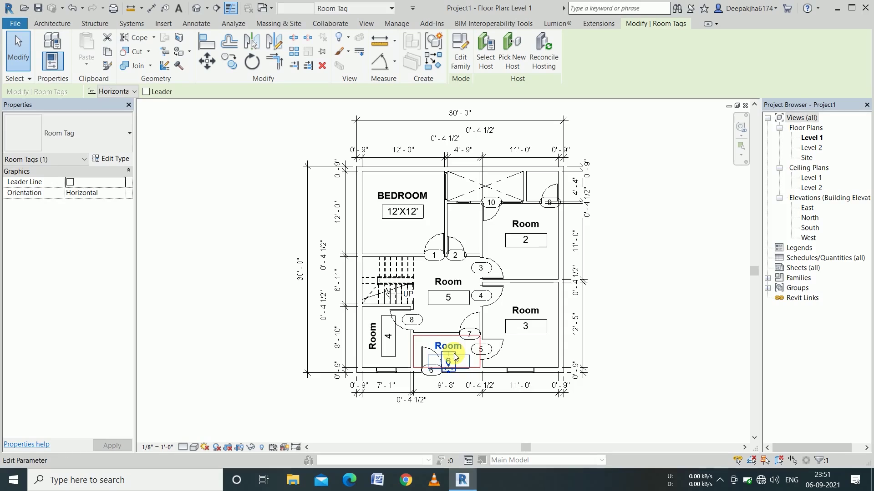
pyautogui.click(687, 286)
pyautogui.click(517, 54)
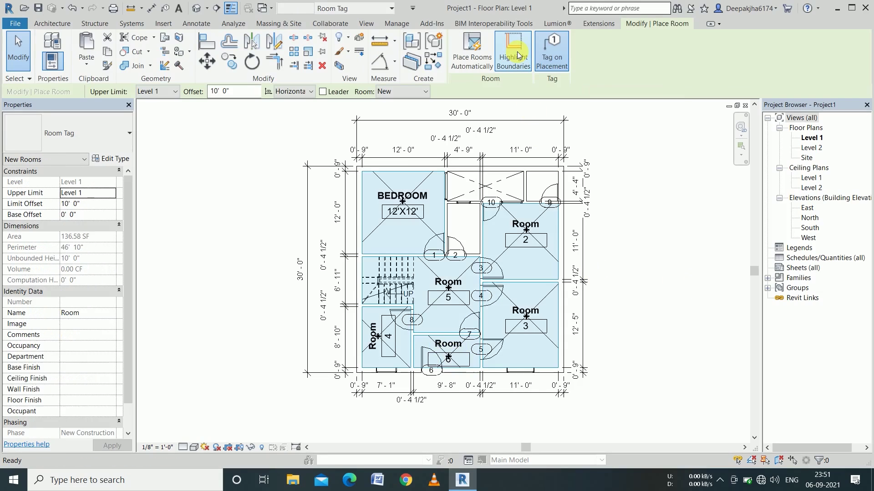
pyautogui.click(483, 183)
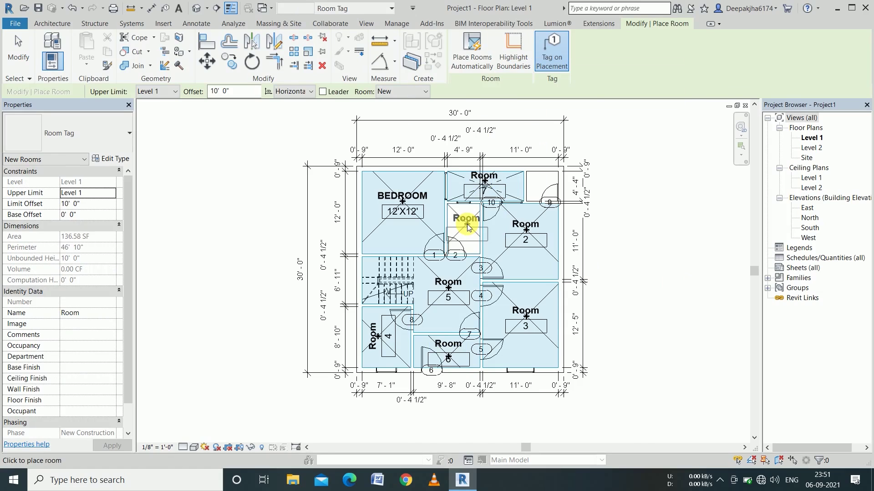
pyautogui.scroll(2, 467, 224)
pyautogui.press('space')
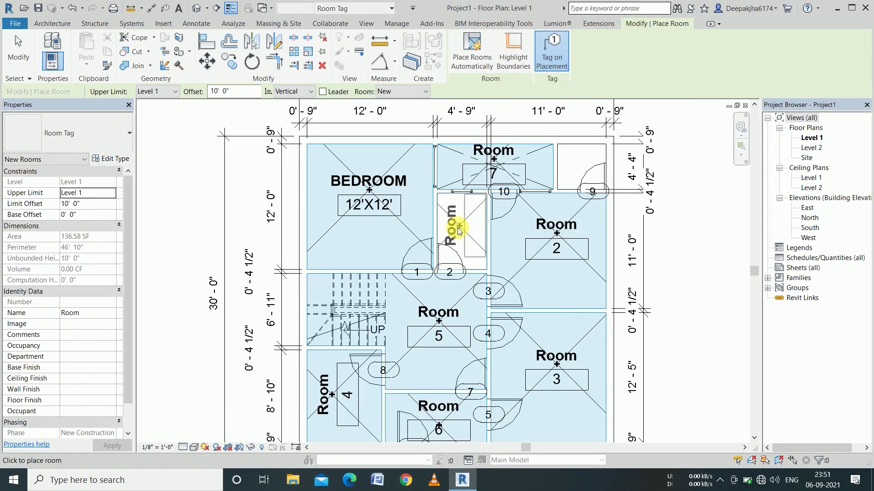
pyautogui.click(457, 230)
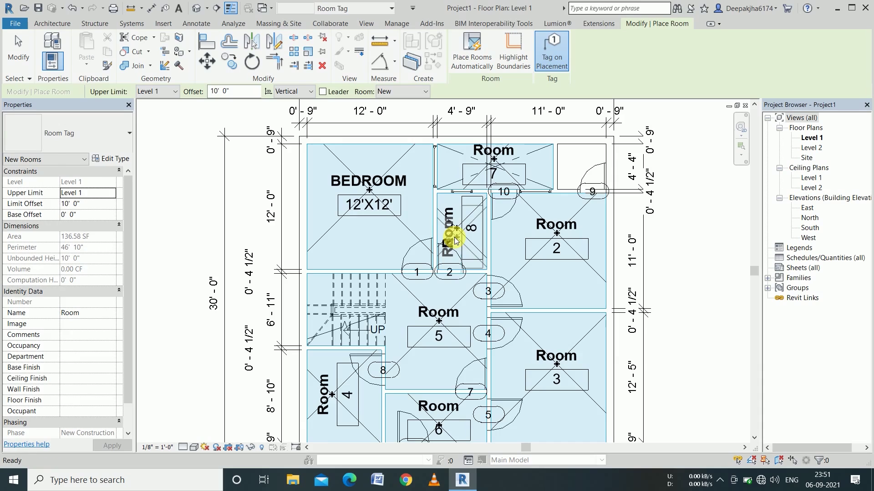
pyautogui.press('Escape')
pyautogui.press('Escape')
pyautogui.scroll(-2, 423, 239)
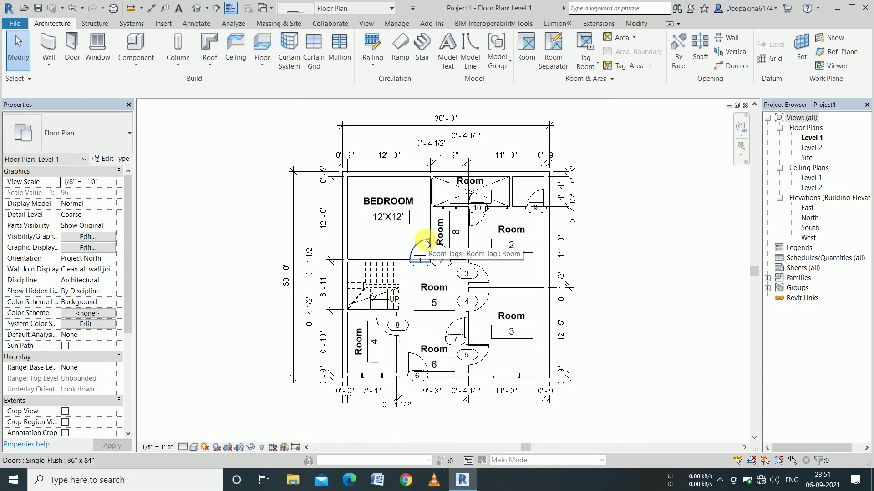
# - Name the upper-right room BEDROOM and give it size 11'X11'
pyautogui.doubleClick(508, 230)
pyautogui.write('BEDROO')
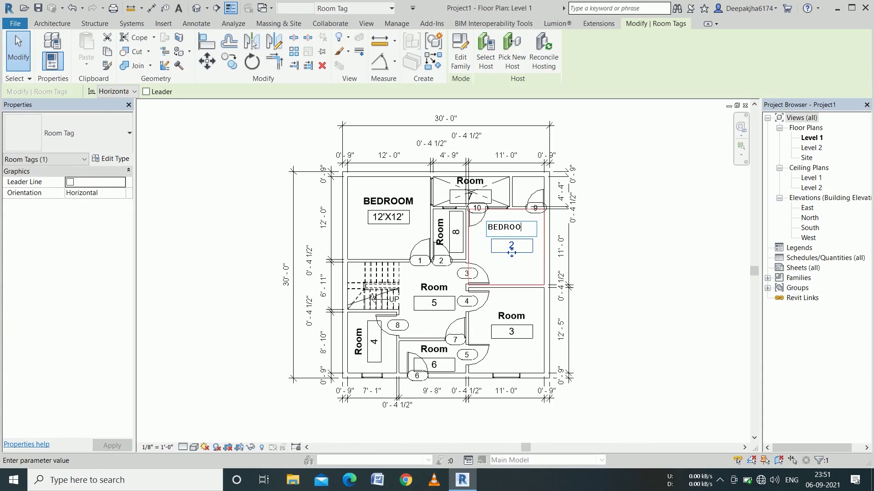
pyautogui.write('M')
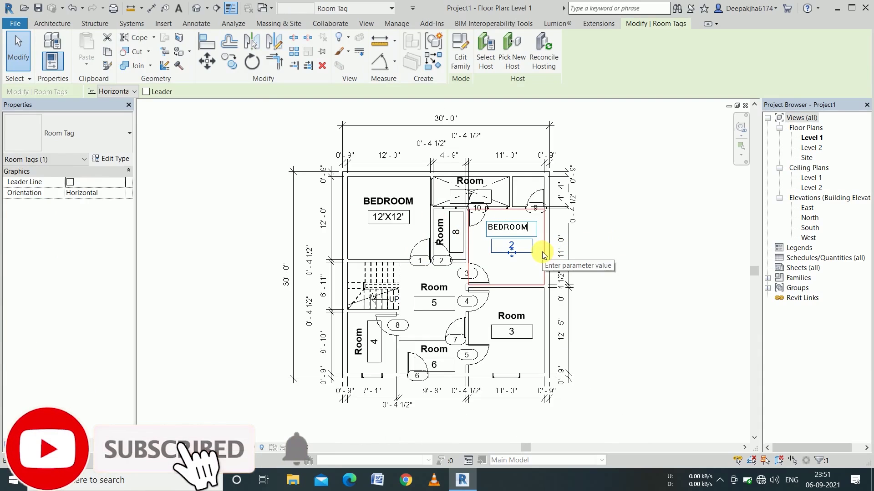
pyautogui.scroll(1, 532, 251)
pyautogui.click(521, 280)
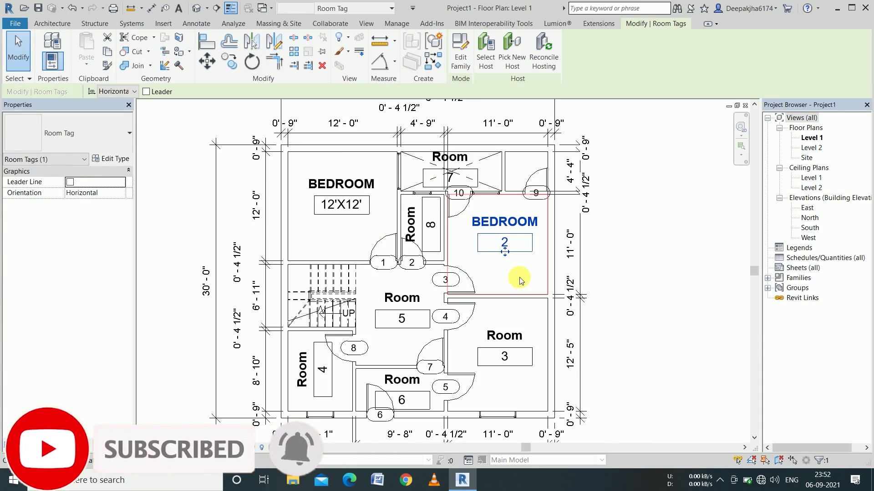
pyautogui.click(644, 235)
pyautogui.click(539, 264)
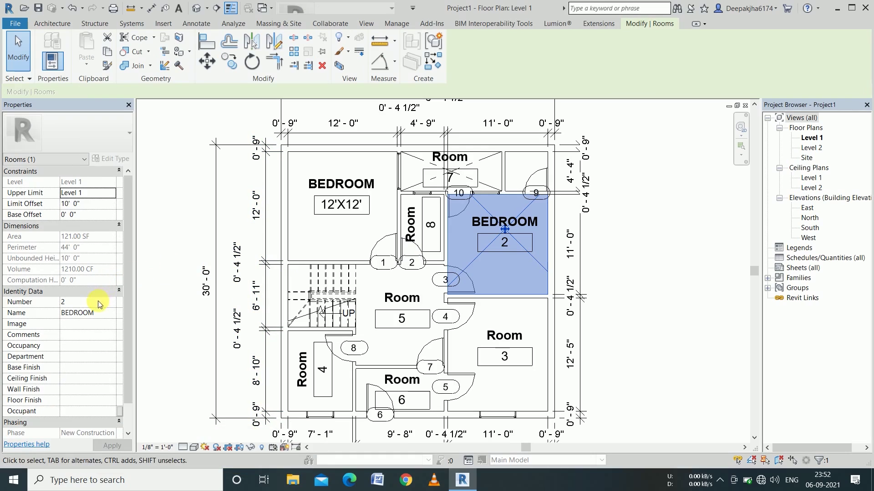
pyautogui.write("11'X1")
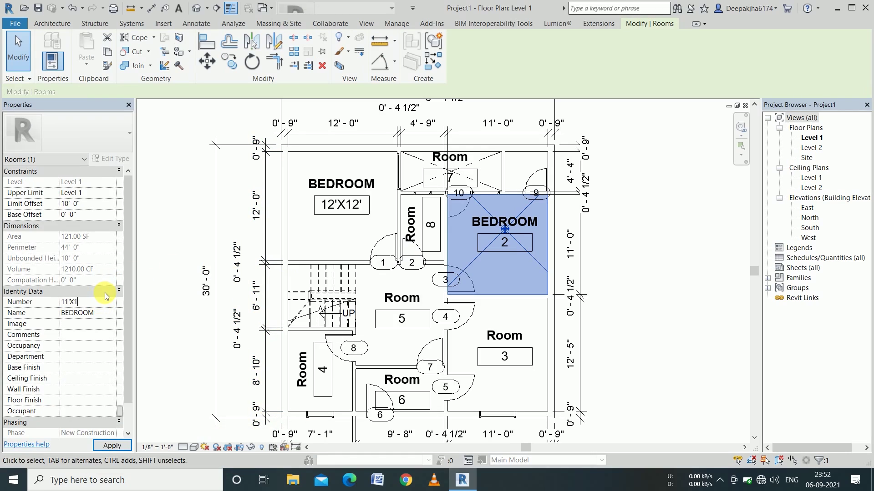
pyautogui.write("1'")
pyautogui.click(112, 446)
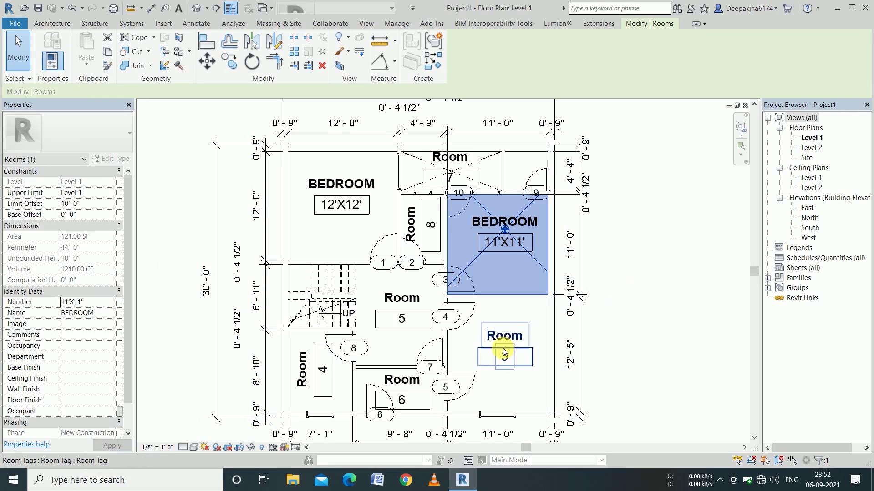
# - Name room 3 DRAWING ROOM with size 11'X12'5"
pyautogui.click(506, 335)
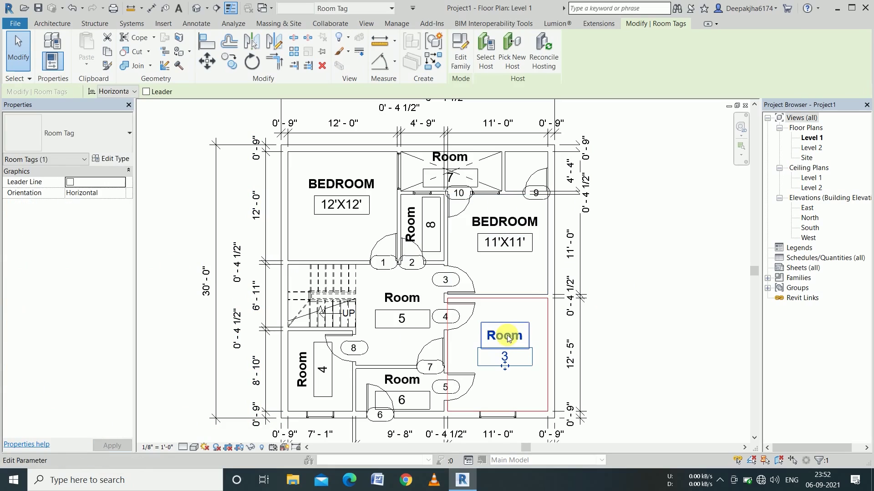
pyautogui.click(657, 331)
pyautogui.click(532, 380)
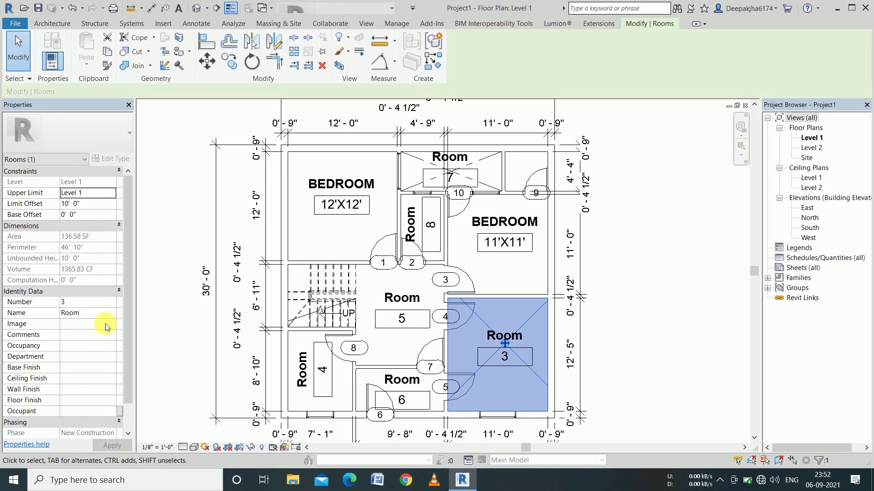
pyautogui.click(96, 317)
pyautogui.write('d')
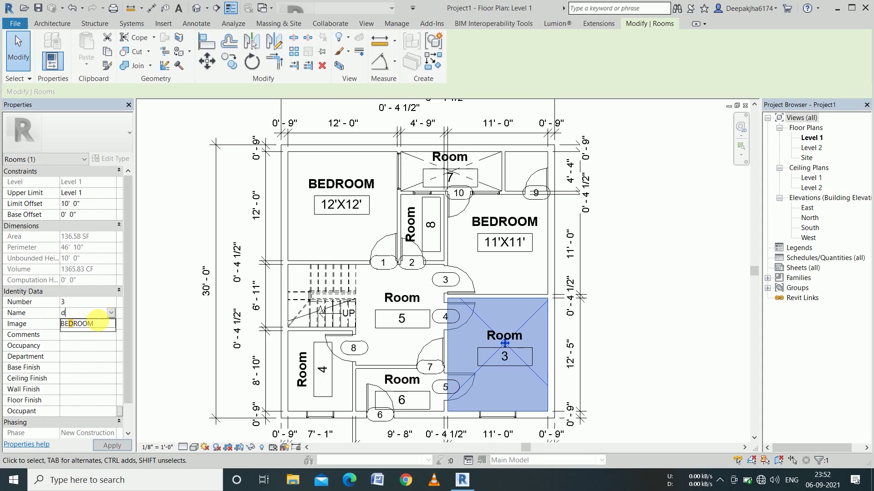
pyautogui.write('DRAWING ROOM')
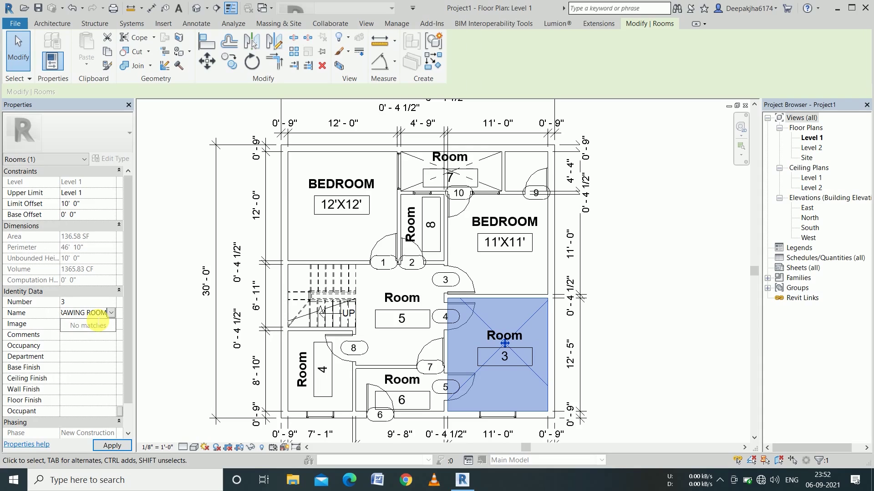
pyautogui.click(89, 302)
pyautogui.write('11\'x12\'5"')
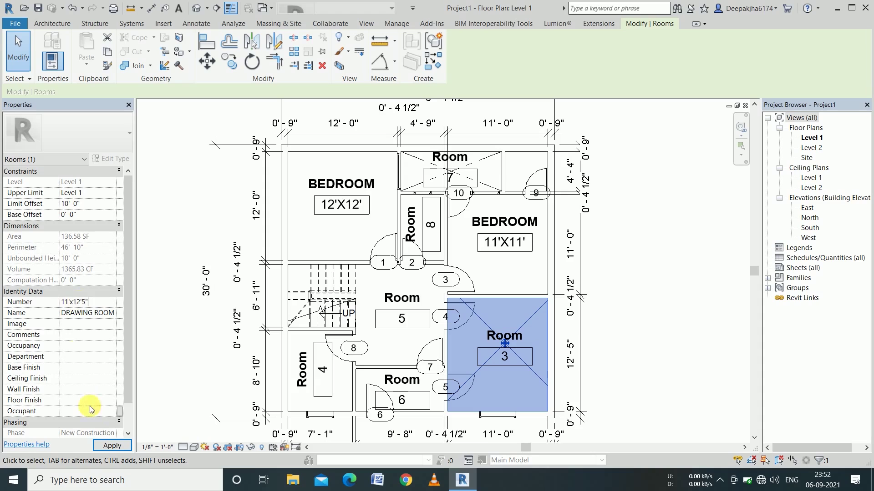
pyautogui.click(105, 448)
pyautogui.click(646, 250)
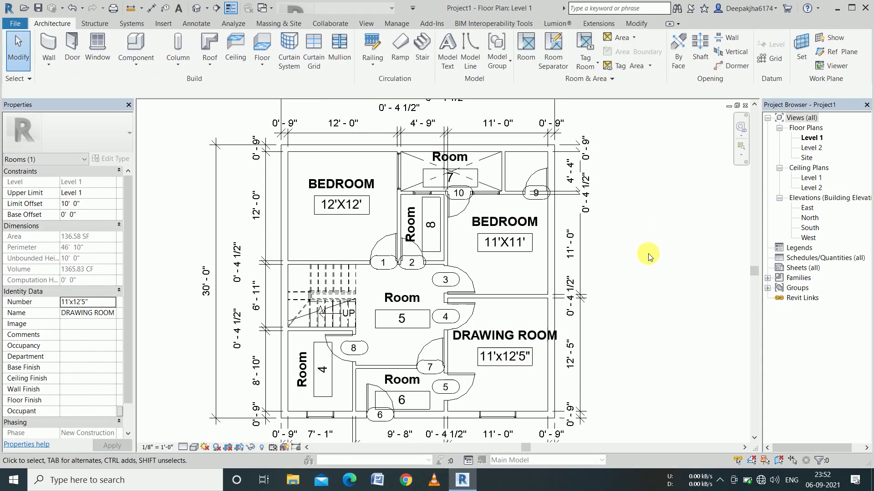
pyautogui.scroll(-1, 627, 270)
# - Rotate the DRAWING ROOM tag to vertical
pyautogui.click(551, 324)
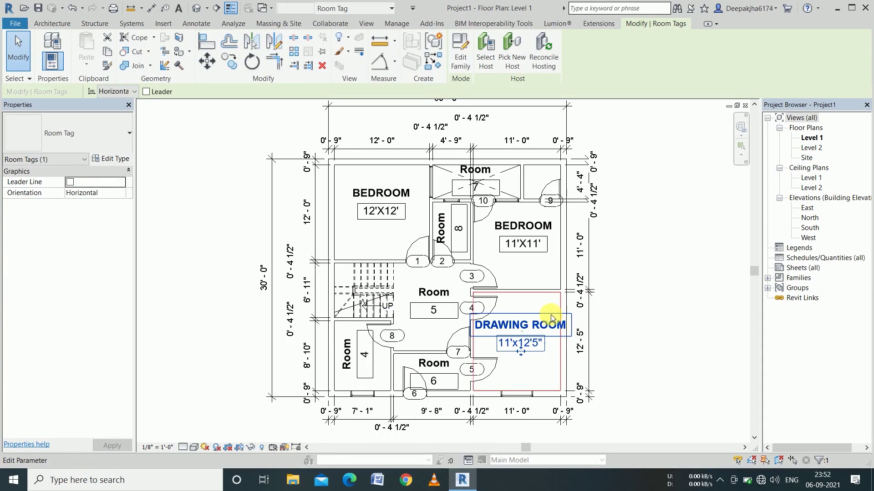
pyautogui.press('space')
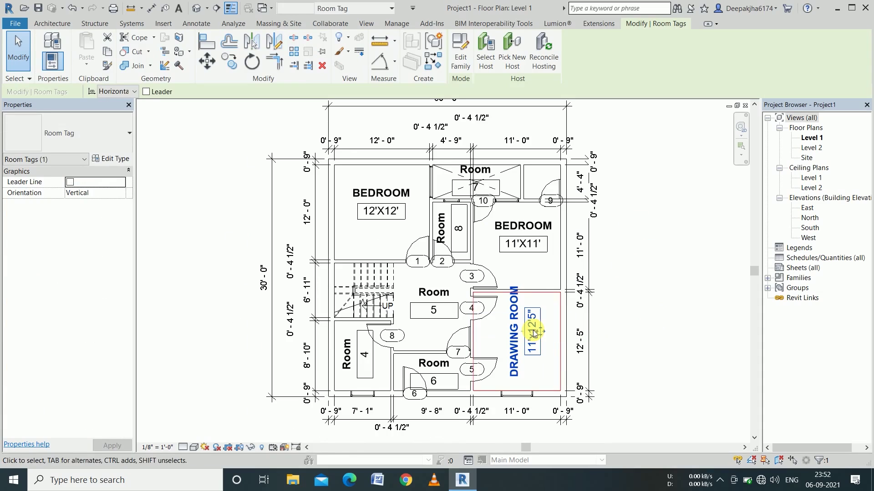
pyautogui.click(629, 324)
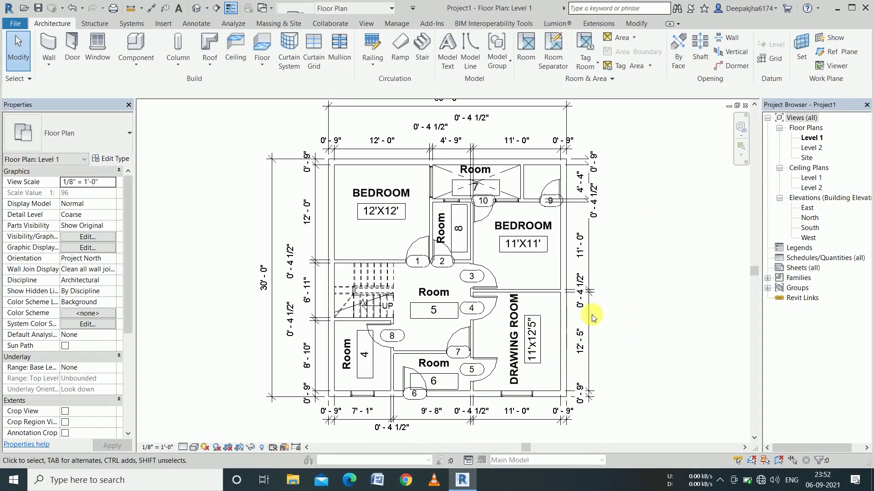
pyautogui.scroll(-1, 525, 282)
pyautogui.scroll(1, 450, 401)
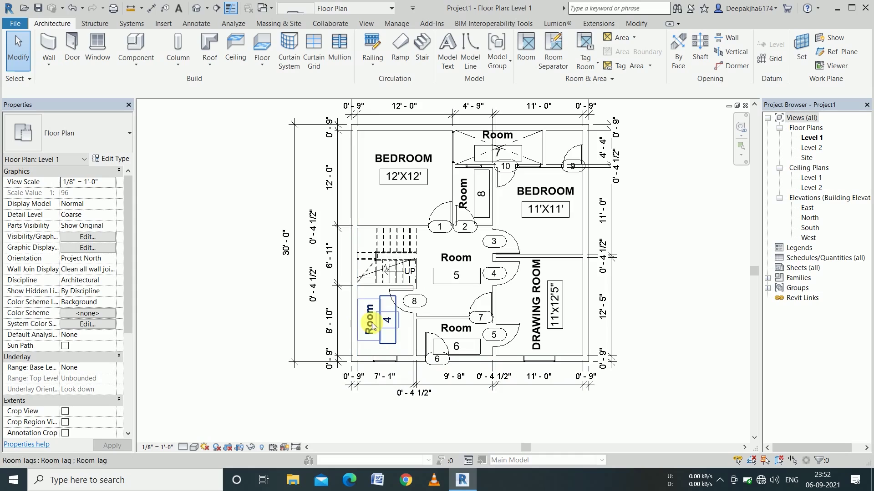
# - Name room 4 KITCHEN with size 8'10"X7'1"
pyautogui.click(401, 346)
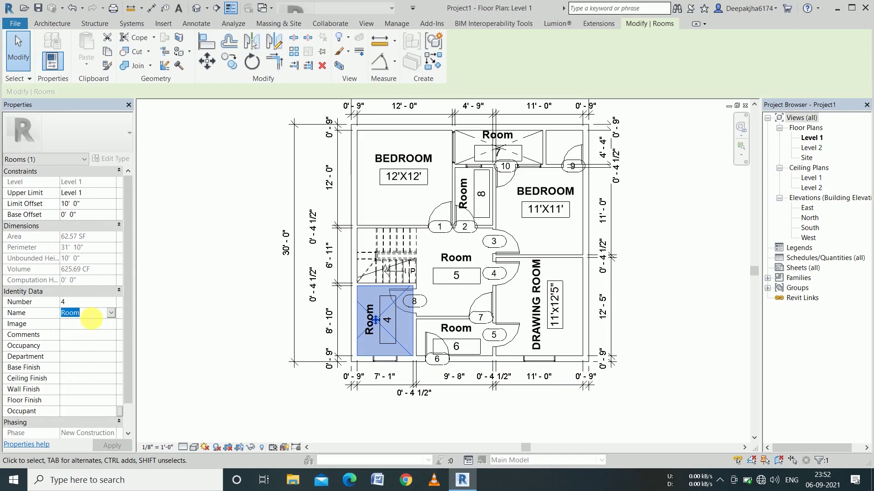
pyautogui.write('KITCHEN')
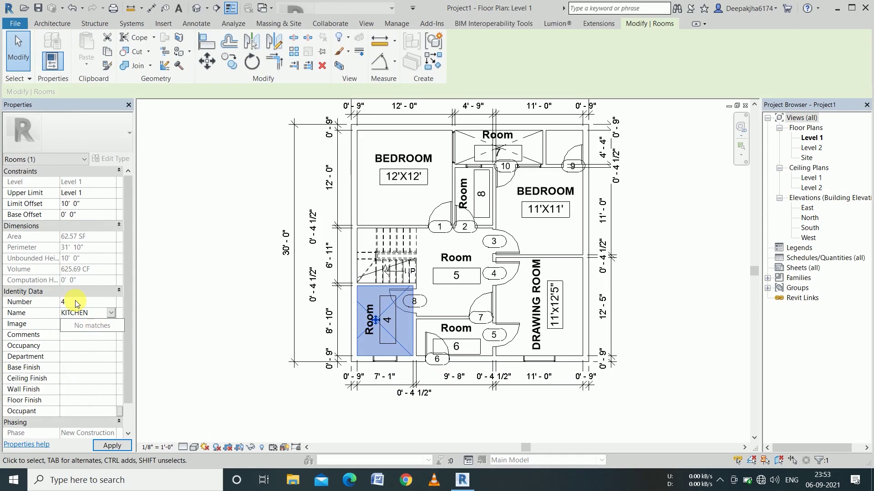
pyautogui.click(76, 303)
pyautogui.click(88, 303)
pyautogui.write('8\'10"X7\'1"')
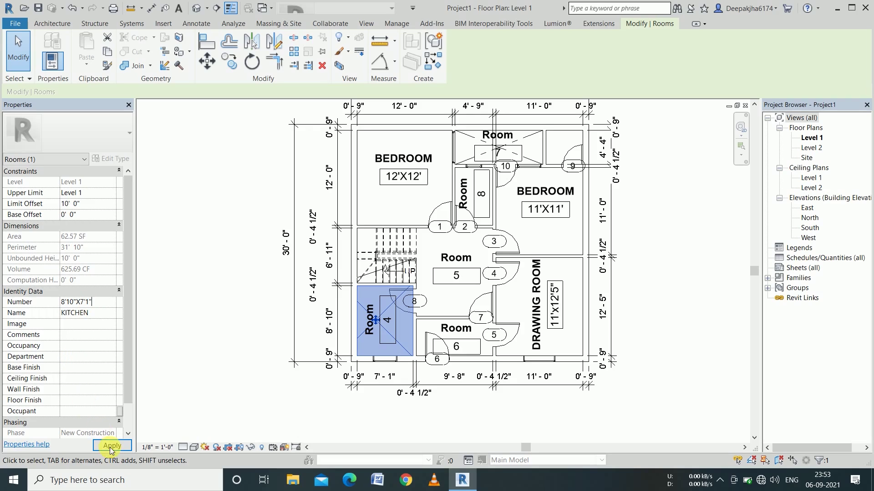
pyautogui.click(112, 446)
pyautogui.click(176, 355)
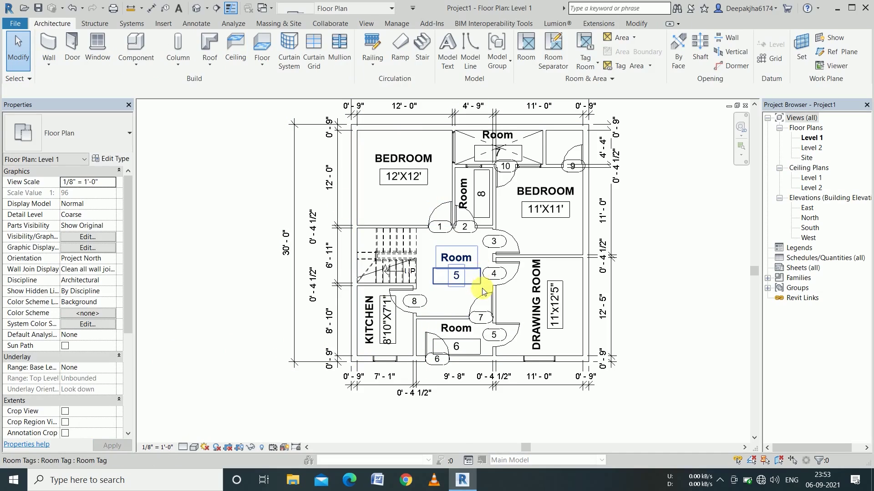
# - Set room 5's Name to LOBBY and Number to 9'8"X10'8" in Properties
pyautogui.click(426, 246)
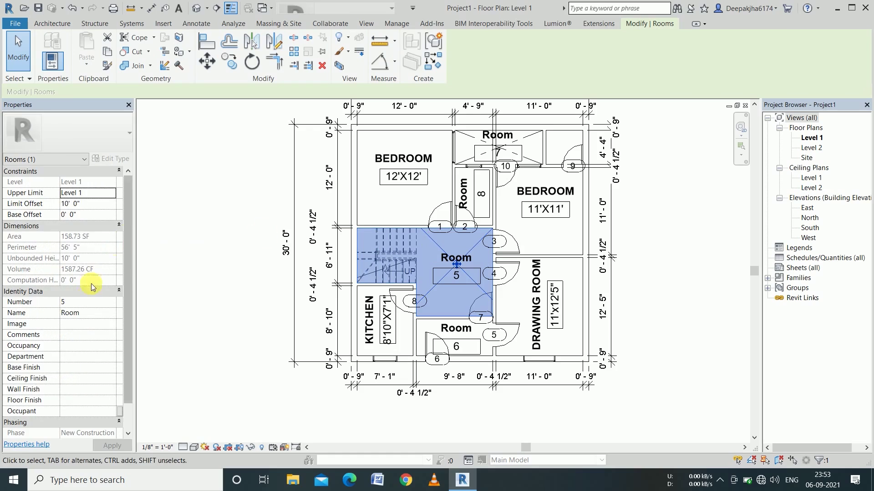
pyautogui.click(93, 314)
pyautogui.write('LOBBY')
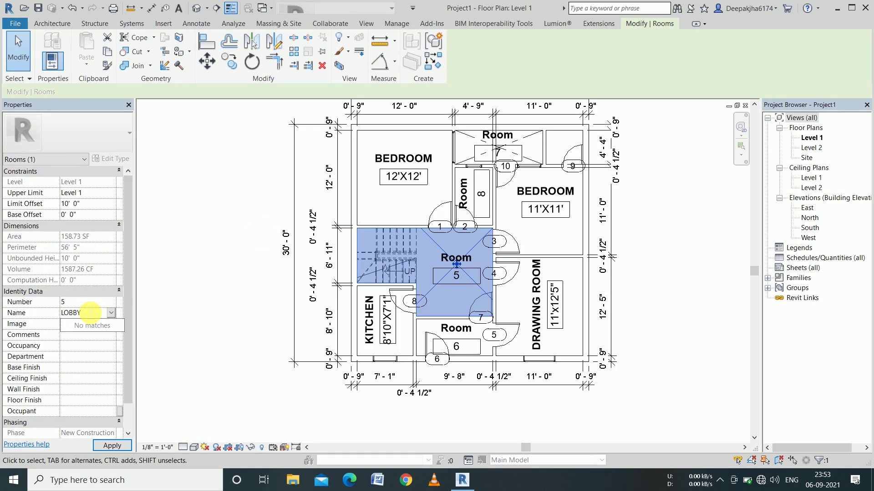
pyautogui.click(85, 302)
pyautogui.write('9\'8"X10\'8"')
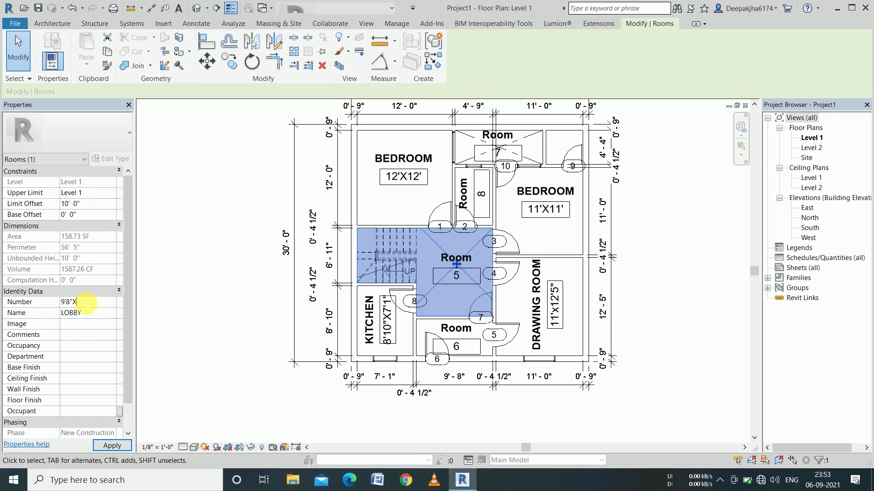
pyautogui.click(112, 446)
pyautogui.click(211, 356)
pyautogui.scroll(-1, 217, 351)
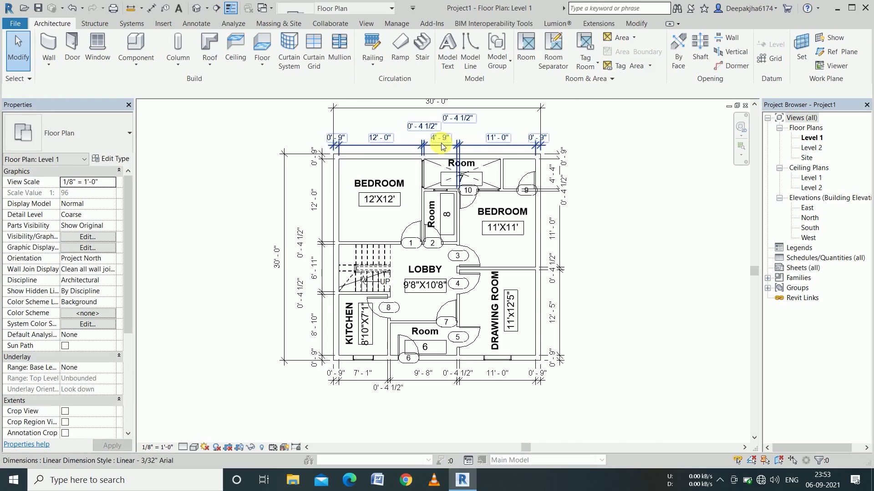
pyautogui.scroll(2, 442, 141)
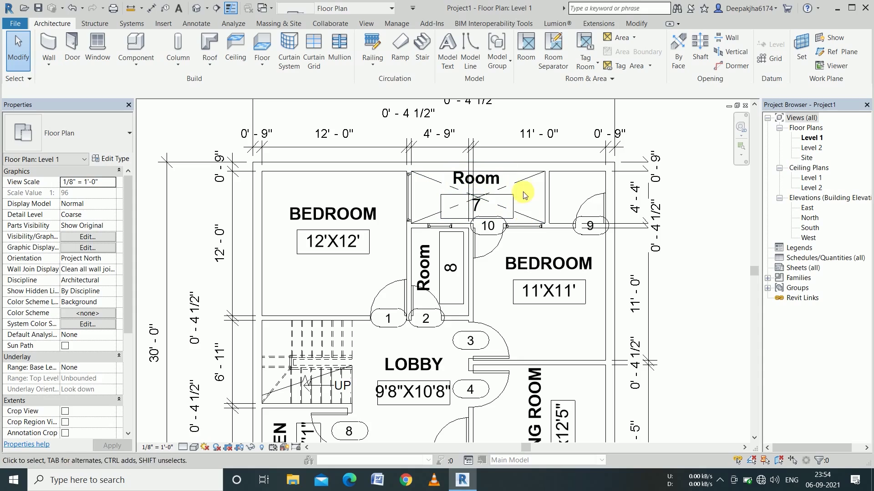
# - Select only room 7 at the top using a window selection filtered to Rooms
pyautogui.click(430, 182)
pyautogui.click(428, 208)
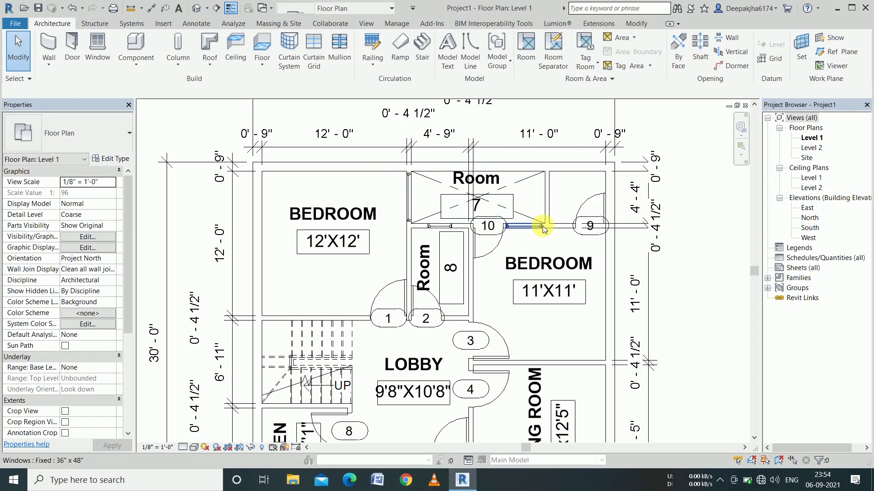
pyautogui.moveTo(567, 157); pyautogui.dragTo(408, 232)
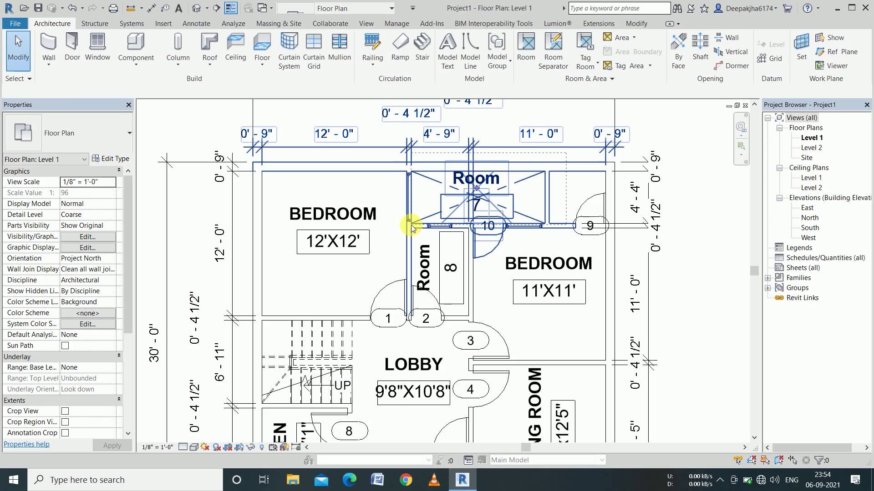
pyautogui.click(411, 225)
pyautogui.click(459, 52)
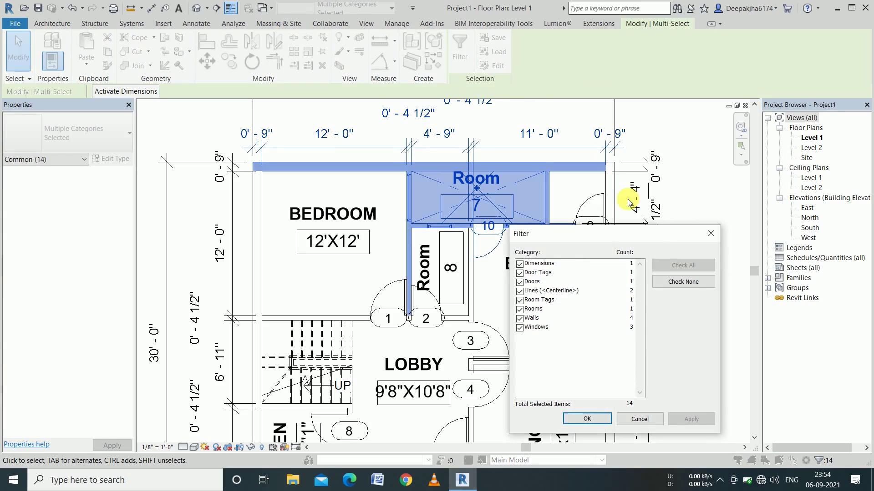
pyautogui.click(664, 282)
pyautogui.click(519, 309)
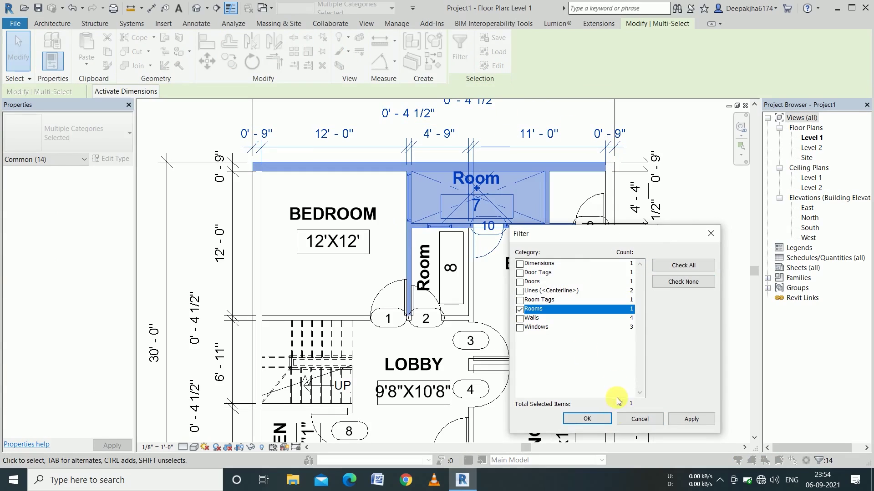
pyautogui.click(691, 419)
pyautogui.click(587, 419)
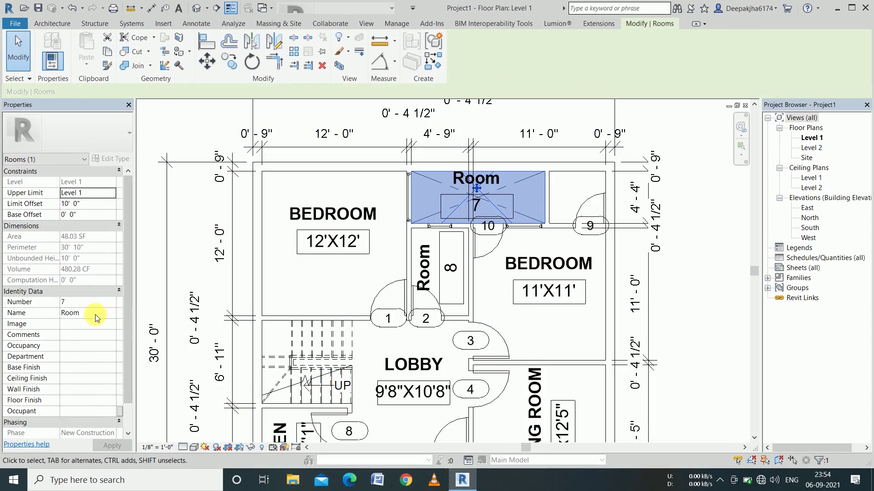
# - Set room 7's Name to OTS and Number to 11'X4'4"
pyautogui.click(94, 312)
pyautogui.write('OTS')
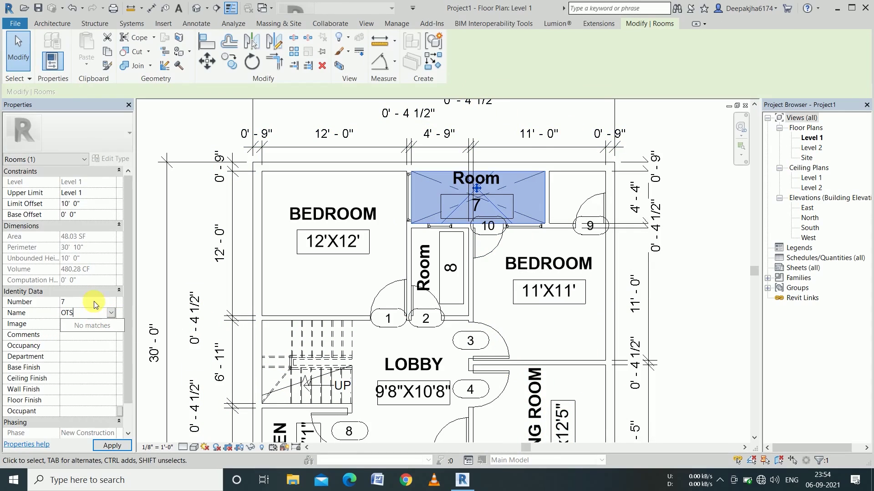
pyautogui.click(99, 302)
pyautogui.write('11\'X4\'4"')
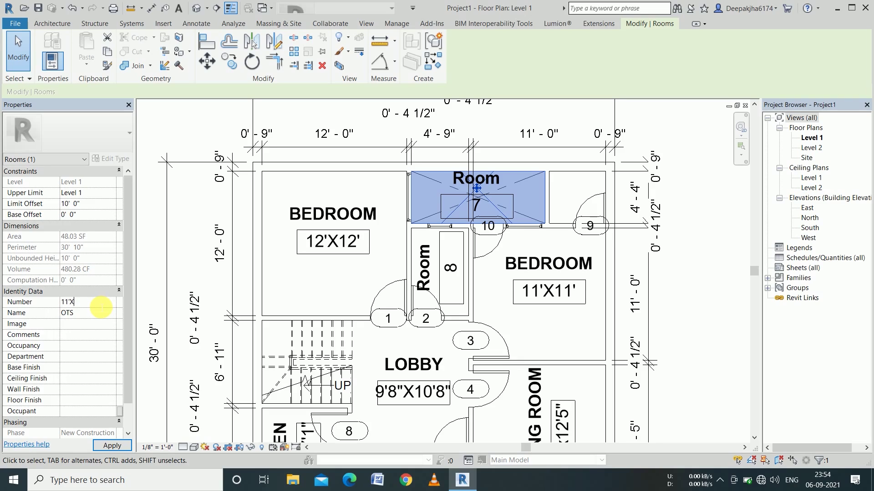
pyautogui.click(112, 445)
pyautogui.click(427, 267)
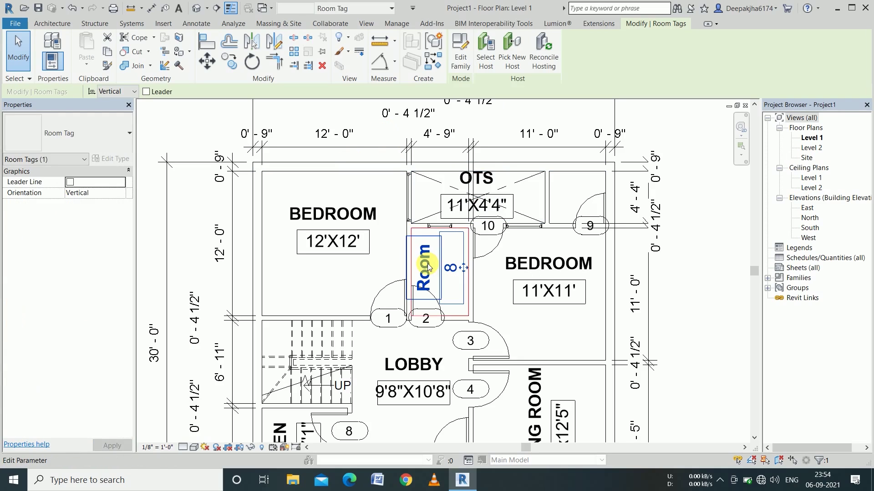
pyautogui.press('Escape')
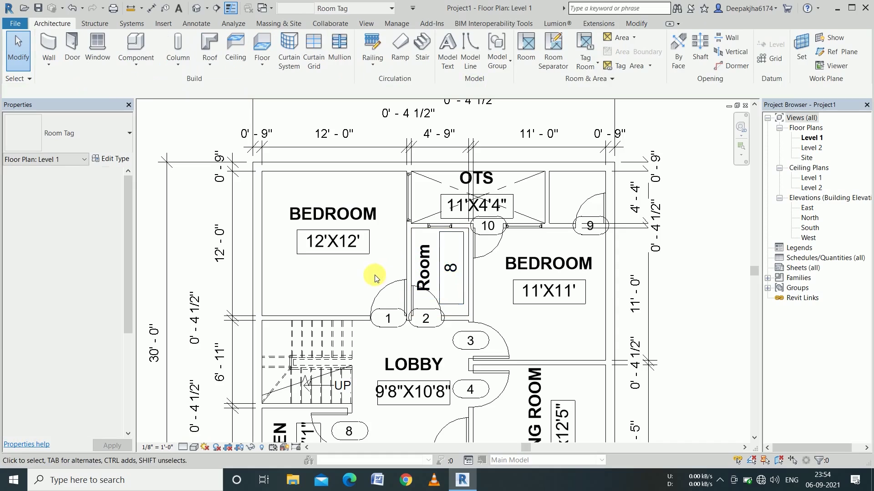
# - Name room 8 TOILET with Number 4'9"X6'
pyautogui.click(446, 283)
pyautogui.click(100, 313)
pyautogui.write('T')
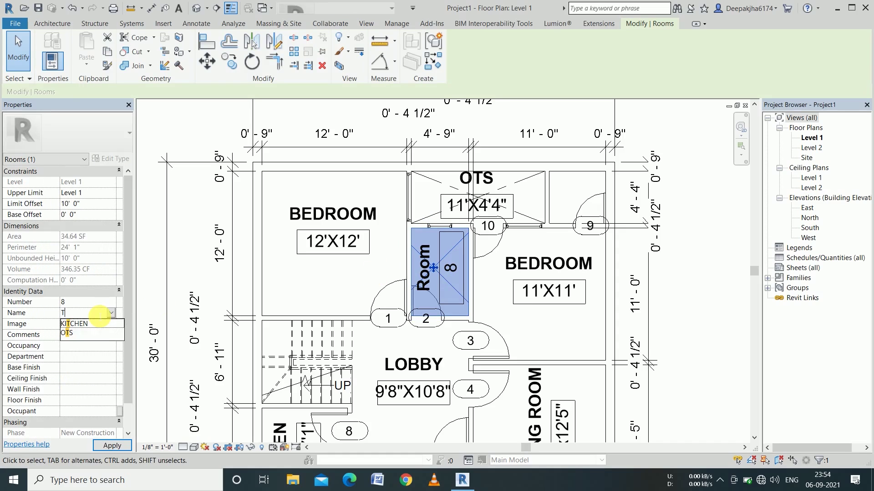
pyautogui.write('OILET')
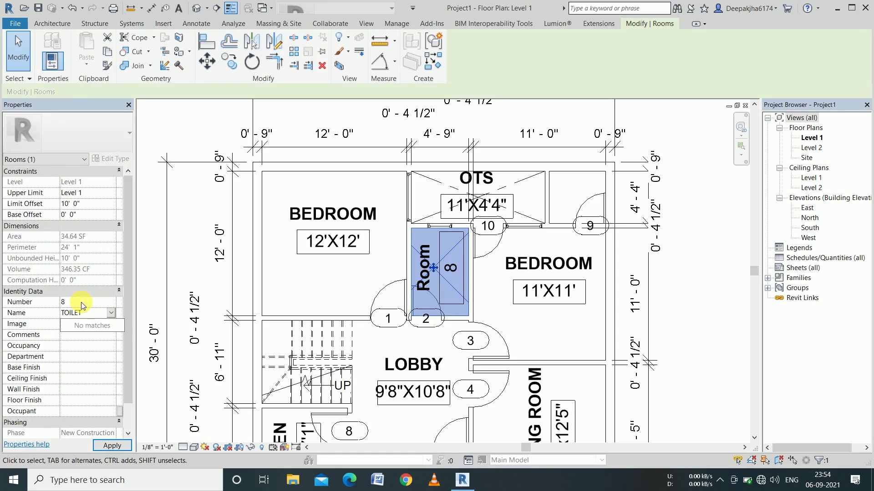
pyautogui.click(82, 303)
pyautogui.write('4\'9"6')
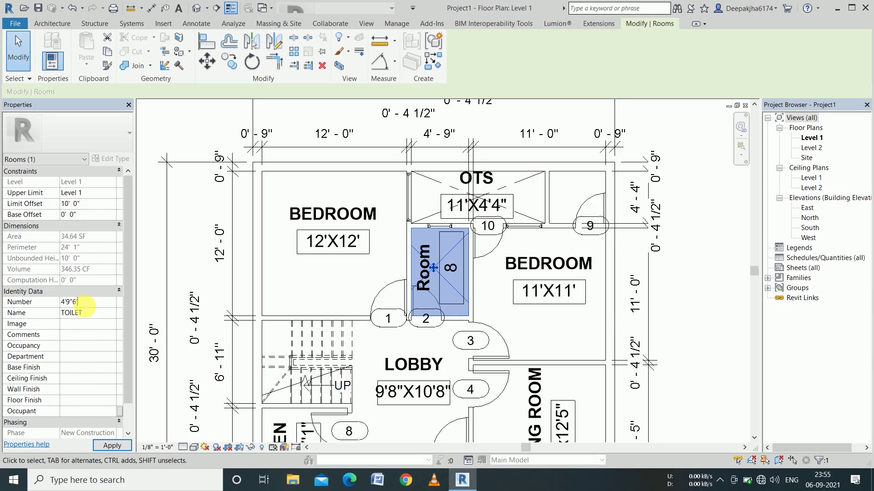
pyautogui.write('\'9"')
pyautogui.write("X6'")
pyautogui.click(112, 445)
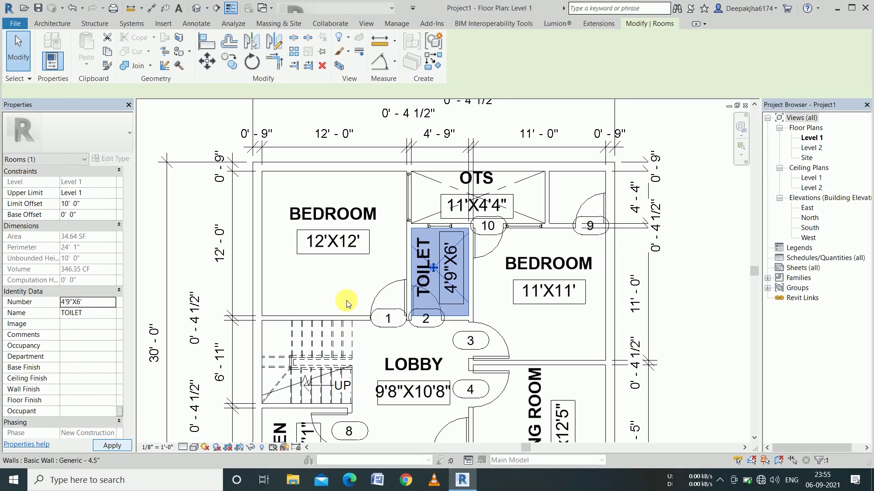
pyautogui.press('Escape')
pyautogui.scroll(-3, 304, 289)
pyautogui.scroll(3, 401, 382)
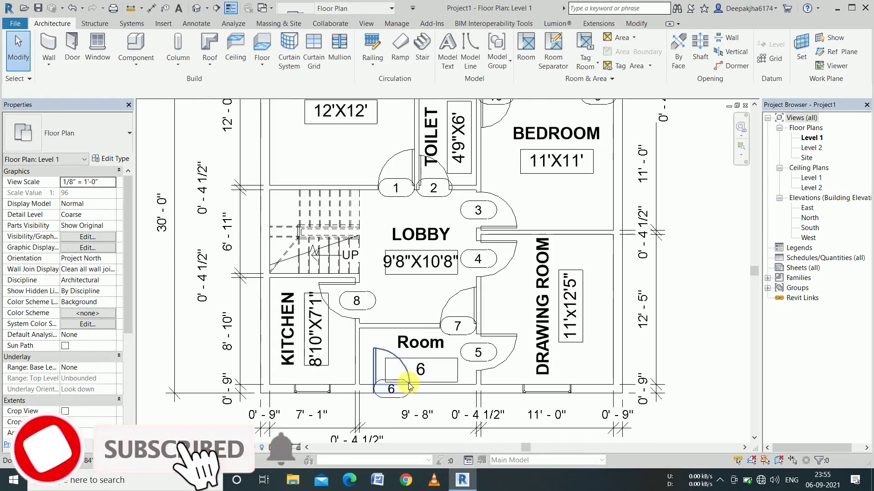
# - Name room 6 VARANDAH with Number 9'8"X4'8"
pyautogui.click(415, 336)
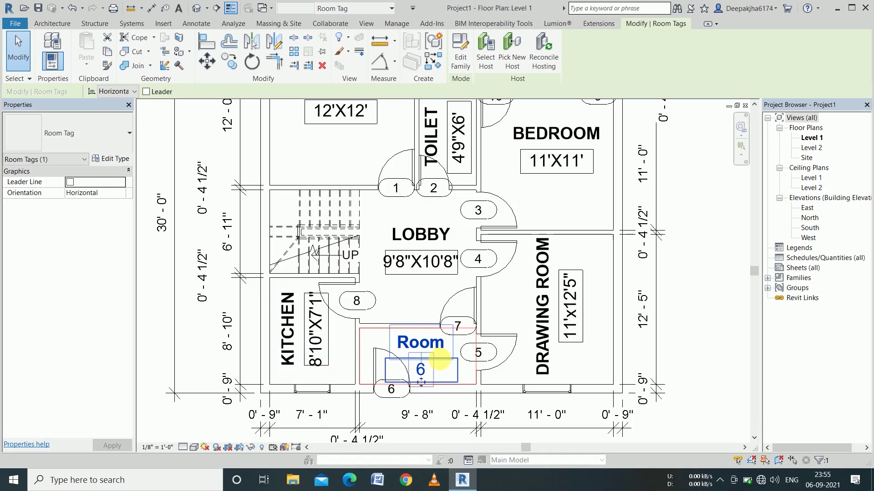
pyautogui.press('Escape')
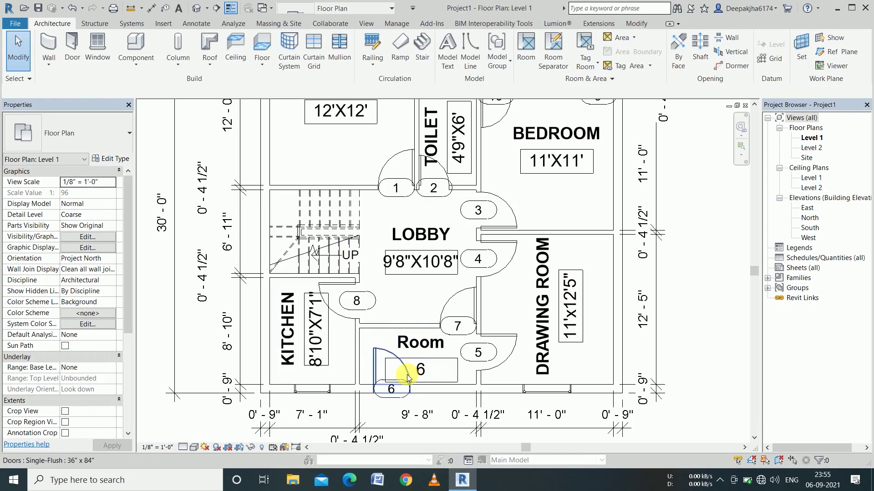
pyautogui.click(384, 376)
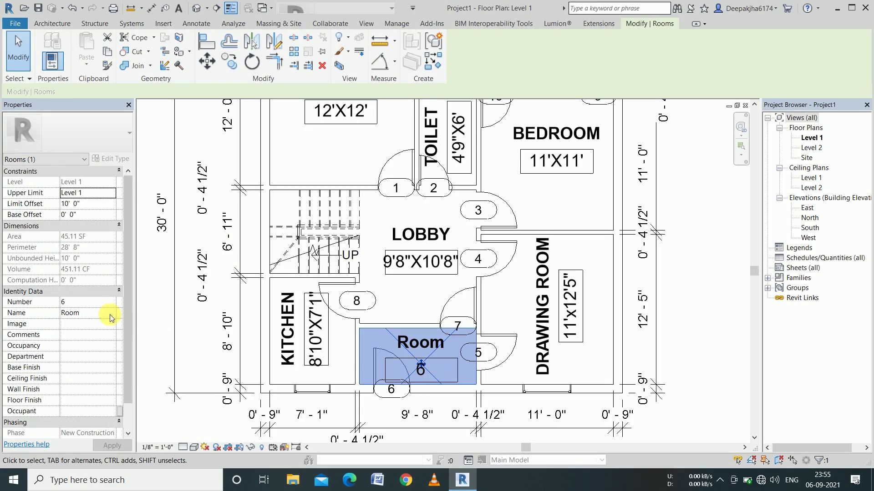
pyautogui.click(100, 314)
pyautogui.write('VARANDAH')
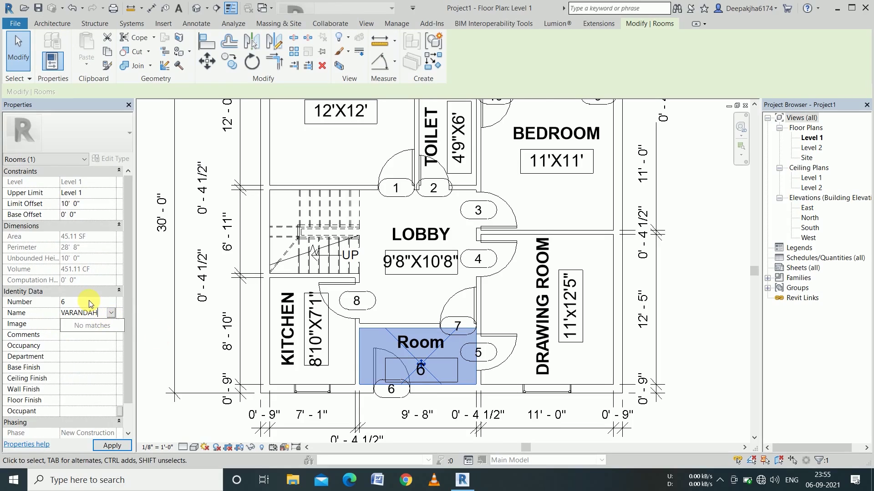
pyautogui.click(93, 302)
pyautogui.write('9\'8"X4\'8"')
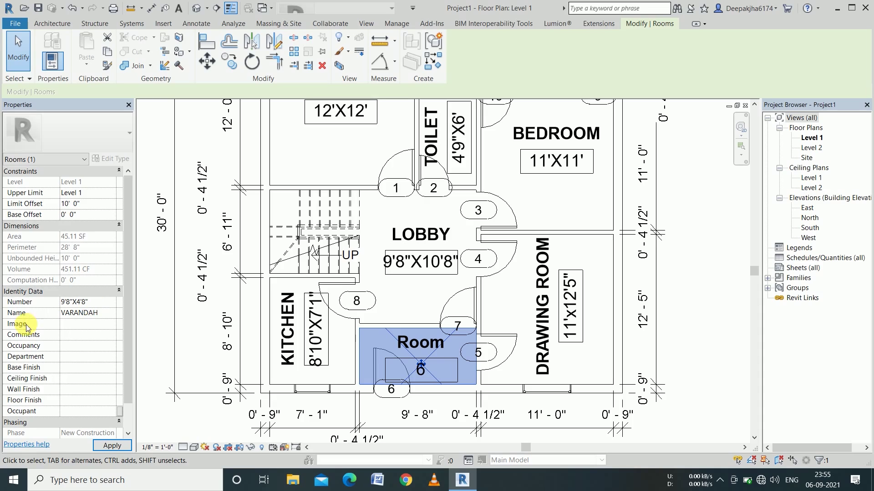
pyautogui.click(112, 445)
pyautogui.click(425, 293)
pyautogui.scroll(-1, 415, 367)
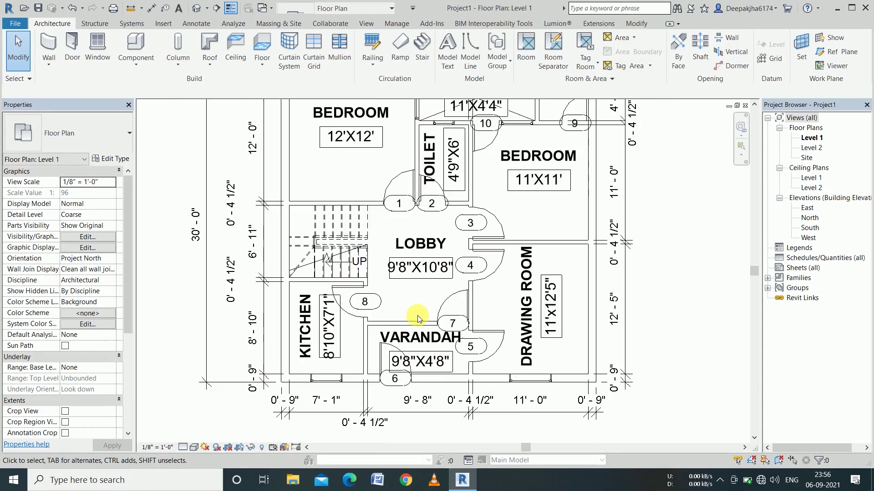
pyautogui.scroll(-2, 429, 415)
pyautogui.scroll(-1, 457, 405)
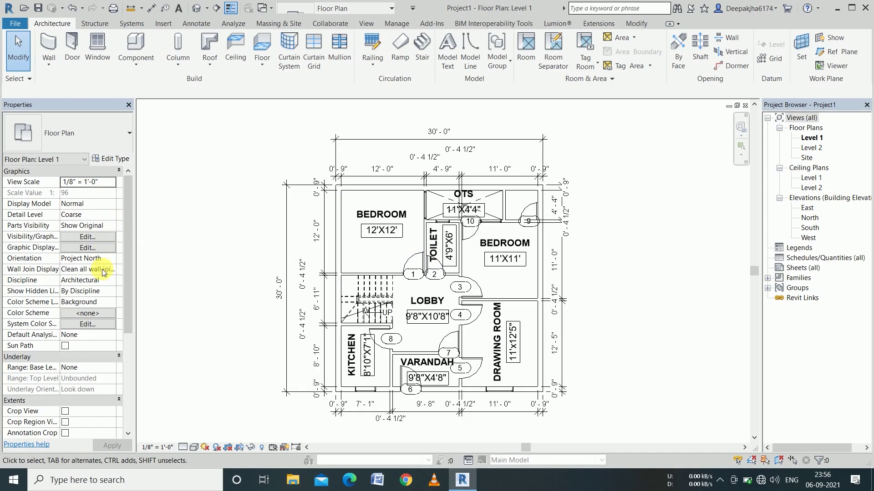
# - Open Level 1's Visibility/Graphics Overrides and the Walls cut pattern override
pyautogui.click(85, 237)
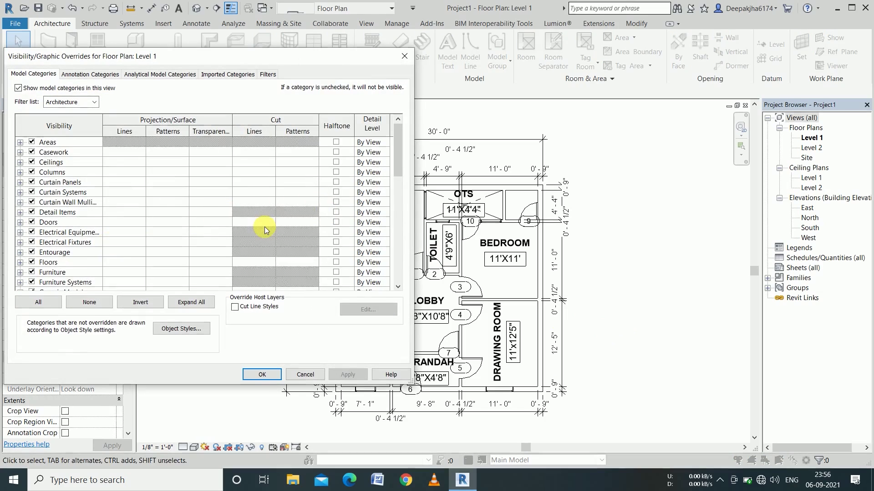
pyautogui.scroll(-3, 264, 227)
pyautogui.scroll(-3, 263, 230)
pyautogui.scroll(-2, 262, 228)
pyautogui.scroll(-3, 261, 228)
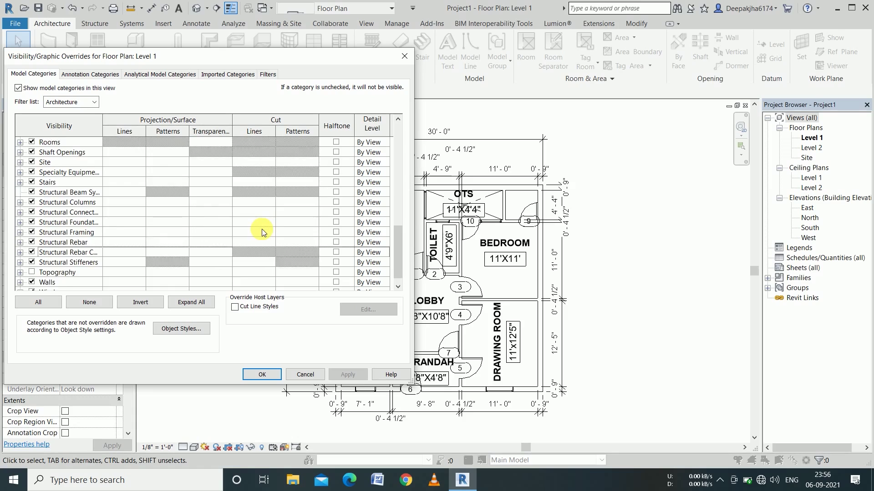
pyautogui.scroll(-1, 262, 228)
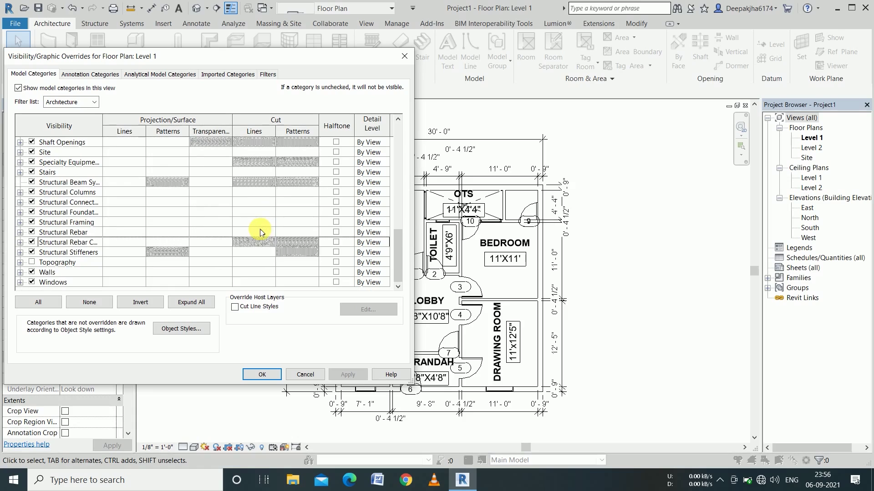
pyautogui.click(312, 272)
pyautogui.click(313, 271)
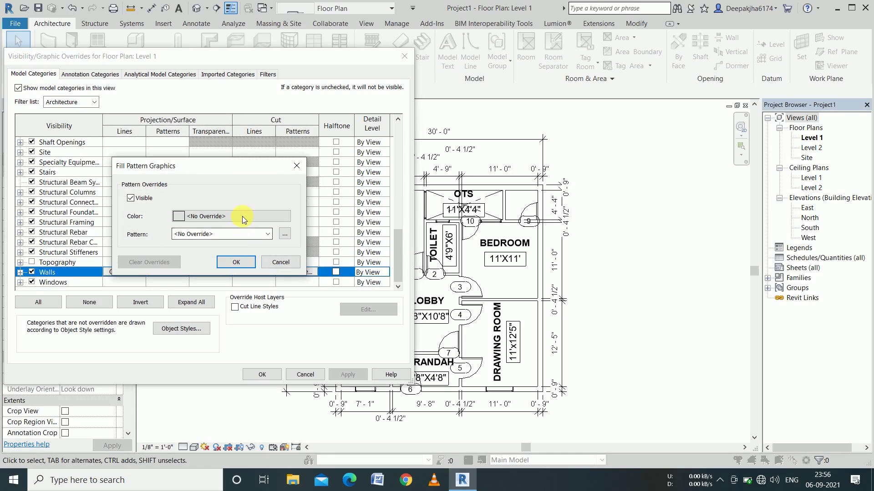
# - Set the wall cut pattern to Solid fill in Red and confirm the overrides
pyautogui.click(268, 234)
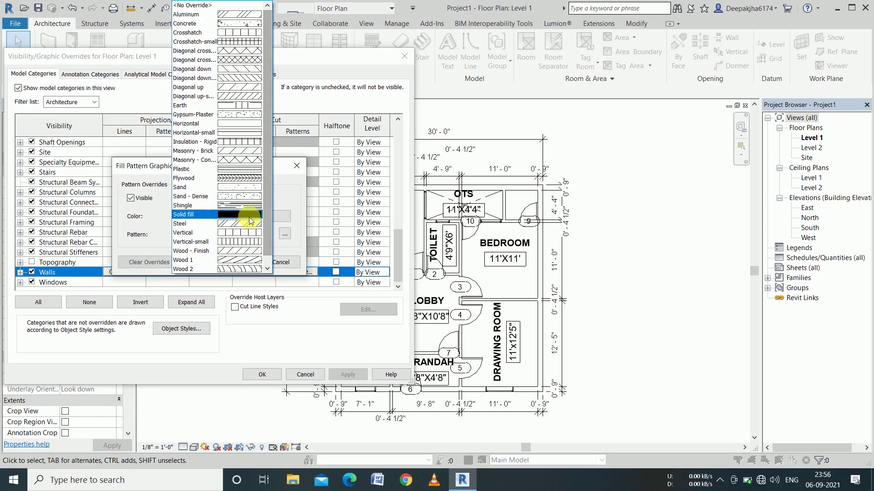
pyautogui.click(250, 220)
pyautogui.click(244, 216)
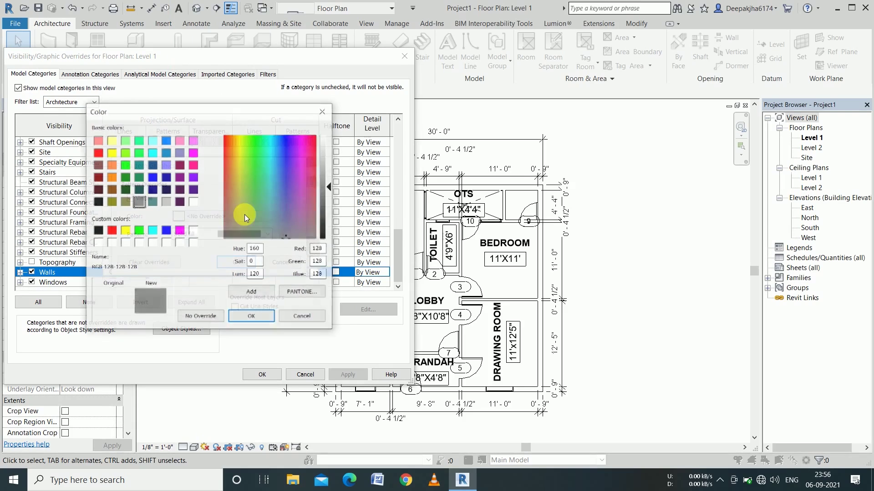
pyautogui.click(112, 230)
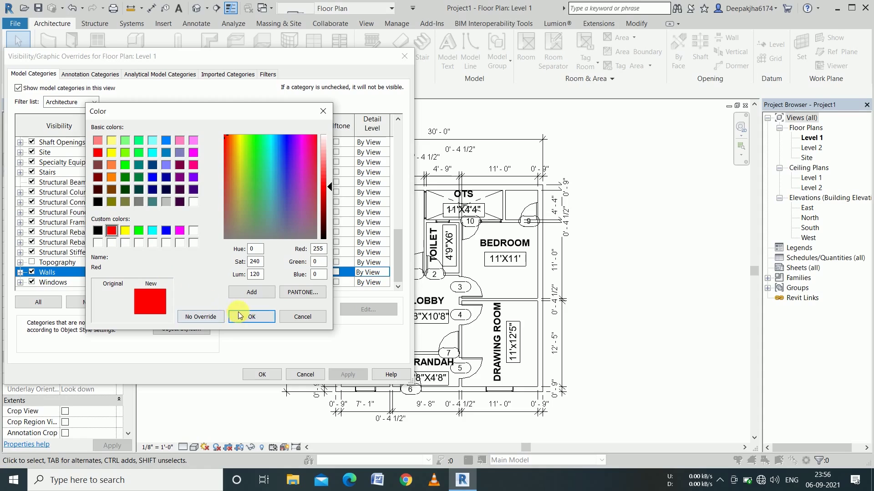
pyautogui.click(252, 317)
pyautogui.click(244, 261)
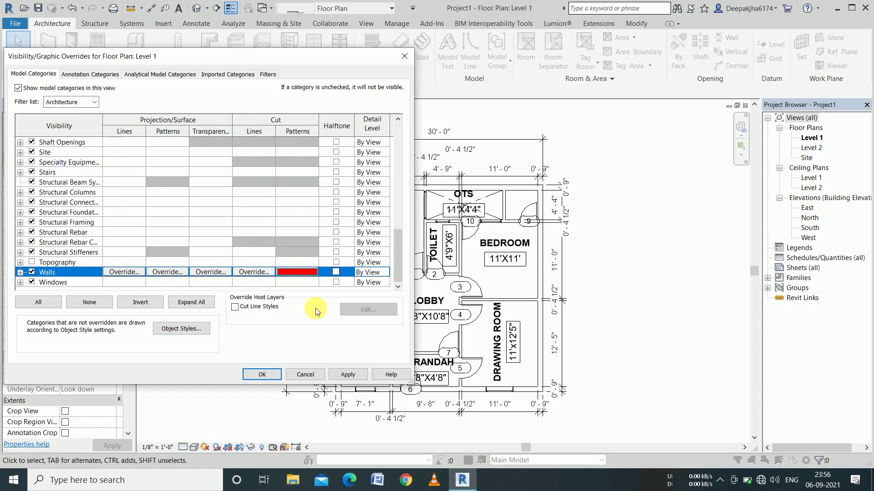
pyautogui.click(262, 374)
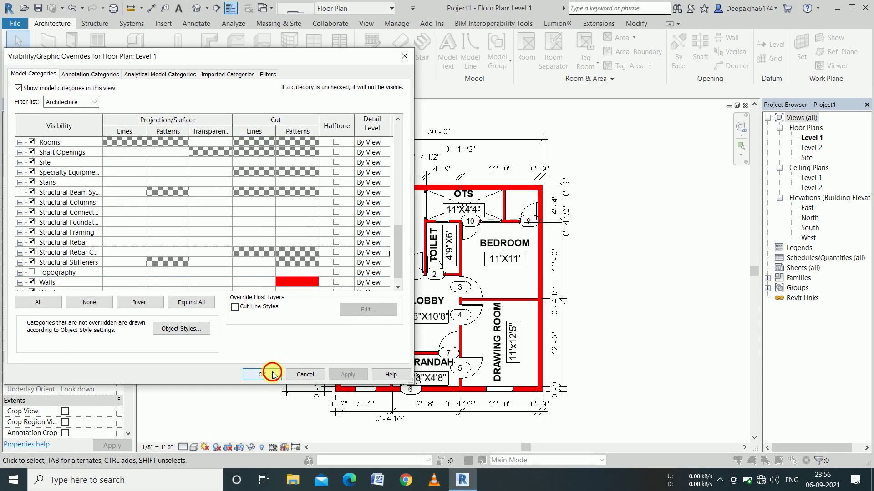